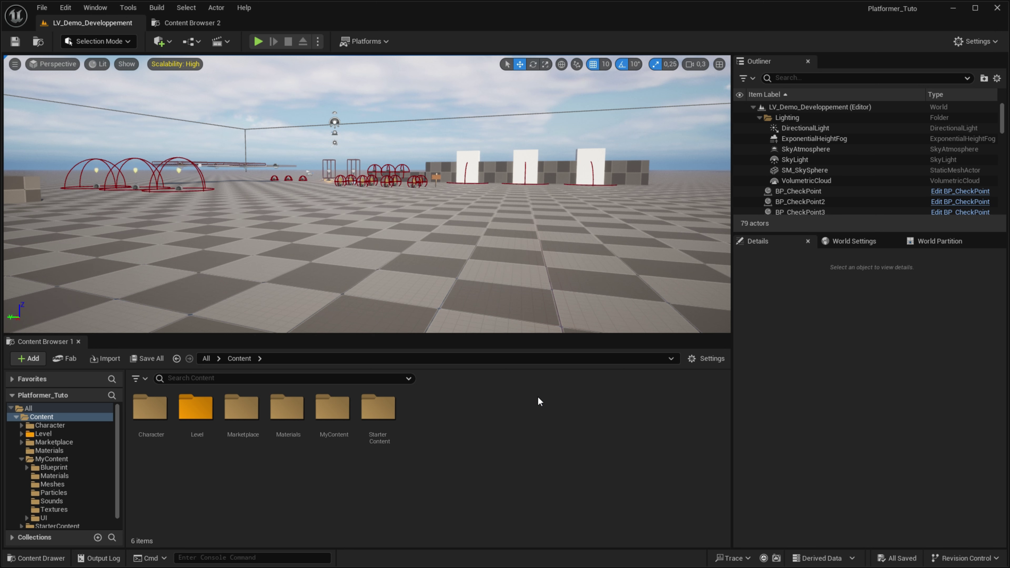
Open the MyContent folder and cancel the accidental move-or-copy prompt.
{"action": "double_click", "coordinate": [334, 413]}
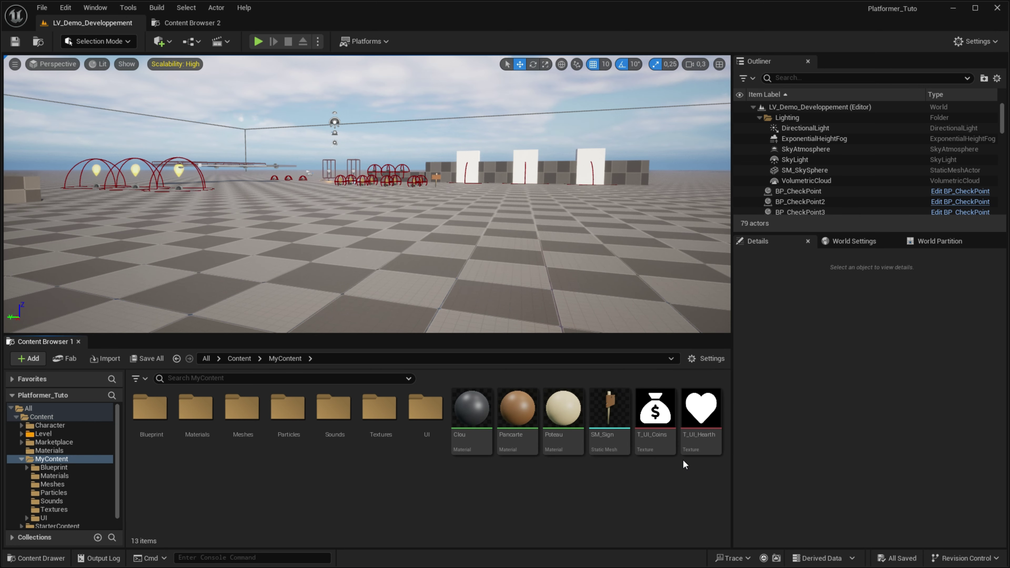
{"action": "mouse_move", "coordinate": [643, 419]}
{"action": "mouse_move", "coordinate": [644, 416]}
{"action": "left_mouse_down"}
{"action": "mouse_move", "coordinate": [685, 408]}
{"action": "mouse_move", "coordinate": [700, 421]}
{"action": "left_mouse_up"}
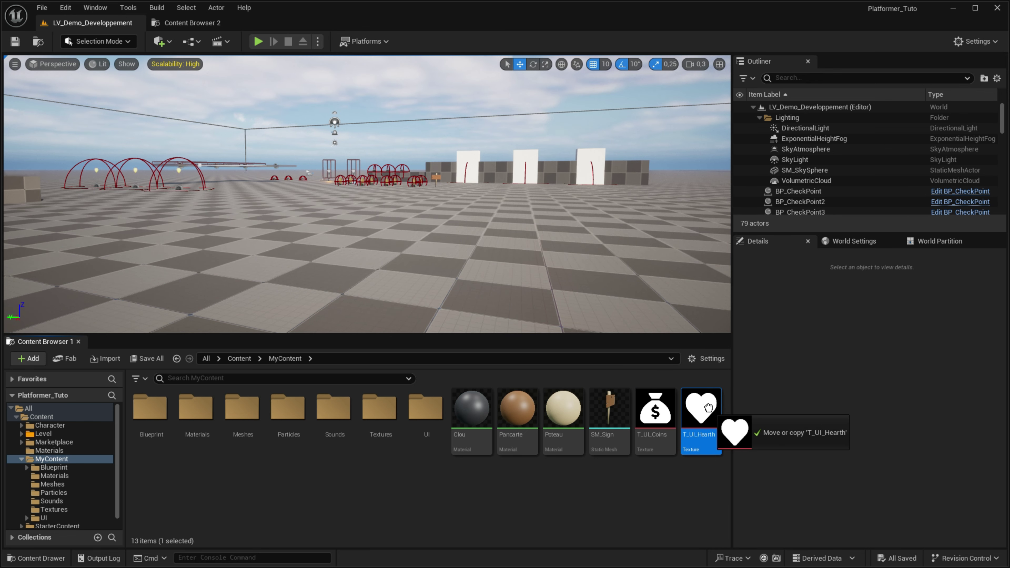
{"action": "left_click", "coordinate": [568, 529]}
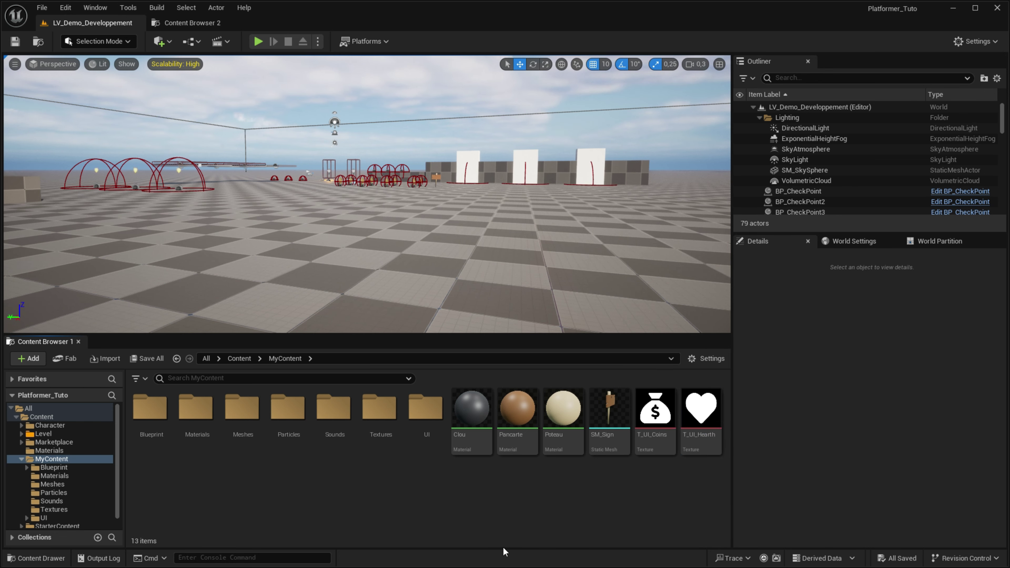
In the UI folder, create a new Widget Blueprint with User Widget as parent.
{"action": "double_click", "coordinate": [426, 408]}
{"action": "right_click", "coordinate": [372, 421]}
{"action": "mouse_move", "coordinate": [415, 519]}
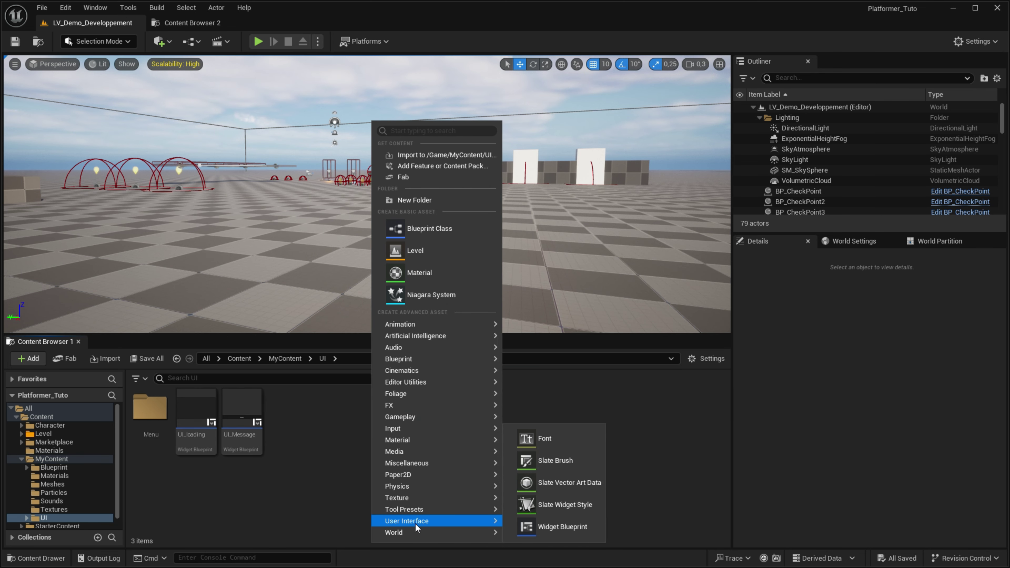
{"action": "left_click", "coordinate": [571, 525]}
{"action": "left_click", "coordinate": [395, 199]}
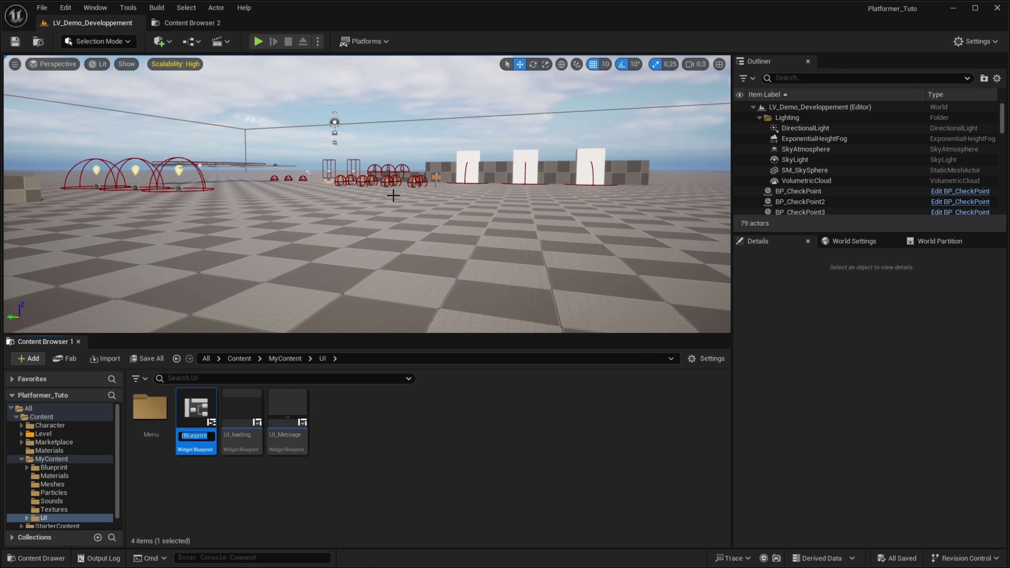
Name the new widget blueprint UI_HUD_Player, correcting typos along the way.
{"action": "type", "text": "UI_Hud"}
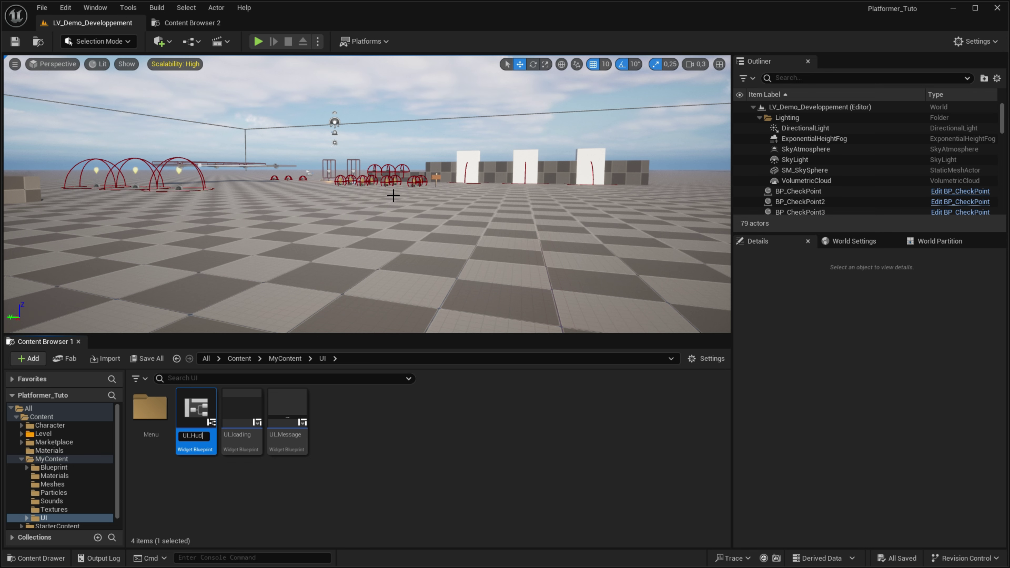
{"action": "key", "text": "BackSpace"}
{"action": "key", "text": "BackSpace"}
{"action": "key", "text": "BackSpace"}
{"action": "type", "text": "ID_PLayer"}
{"action": "key", "text": "Return"}
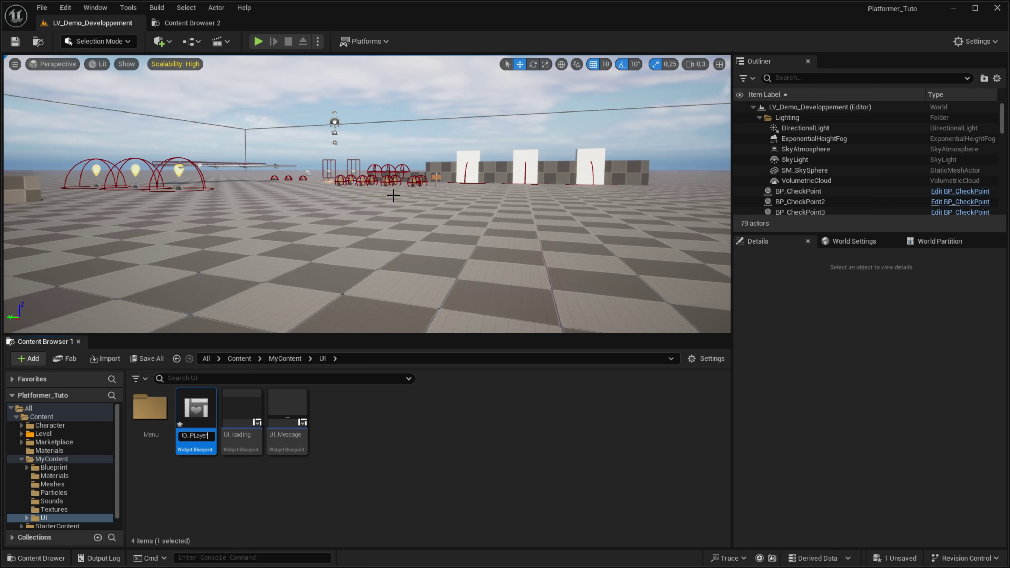
{"action": "key", "text": "BackSpace"}
{"action": "key", "text": "BackSpace"}
{"action": "key", "text": "BackSpace"}
{"action": "type", "text": "layer"}
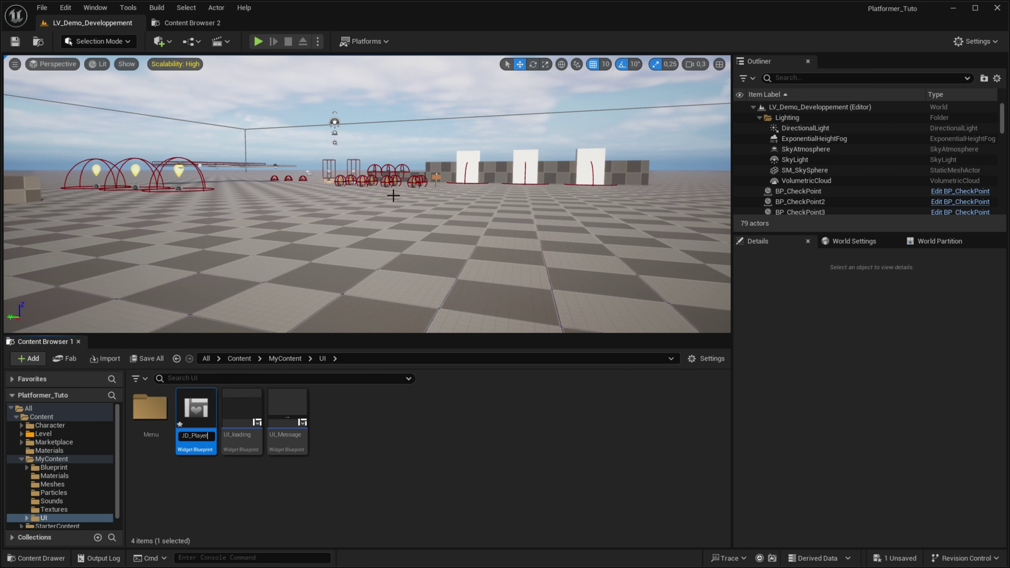
{"action": "key", "text": "Return"}
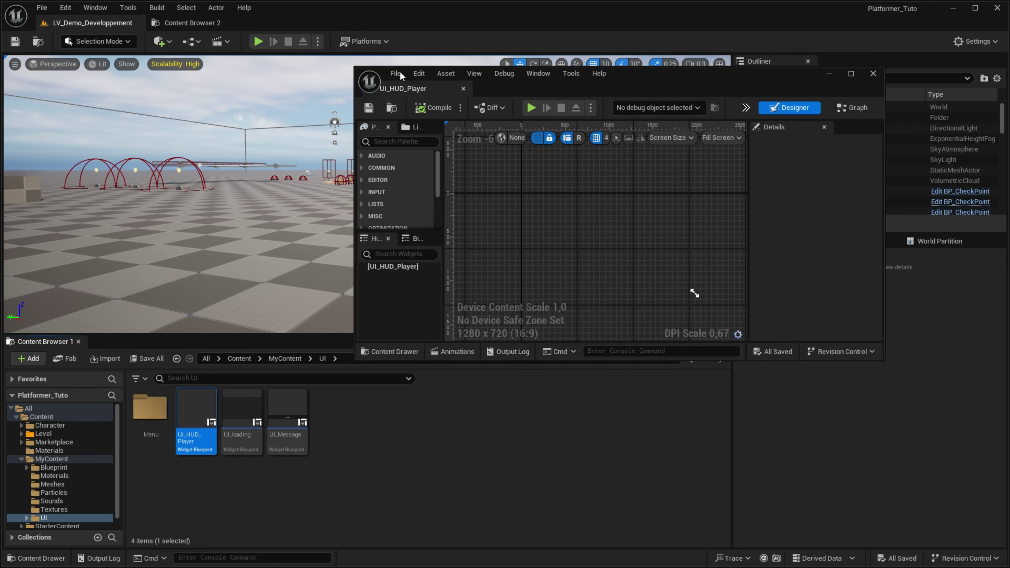
Dock the widget editor and add a Canvas Panel as the widget's root.
{"action": "left_click_drag", "start_coordinate": [438, 89], "coordinate": [302, 23]}
{"action": "left_click", "coordinate": [88, 76]}
{"action": "type", "text": "ca"}
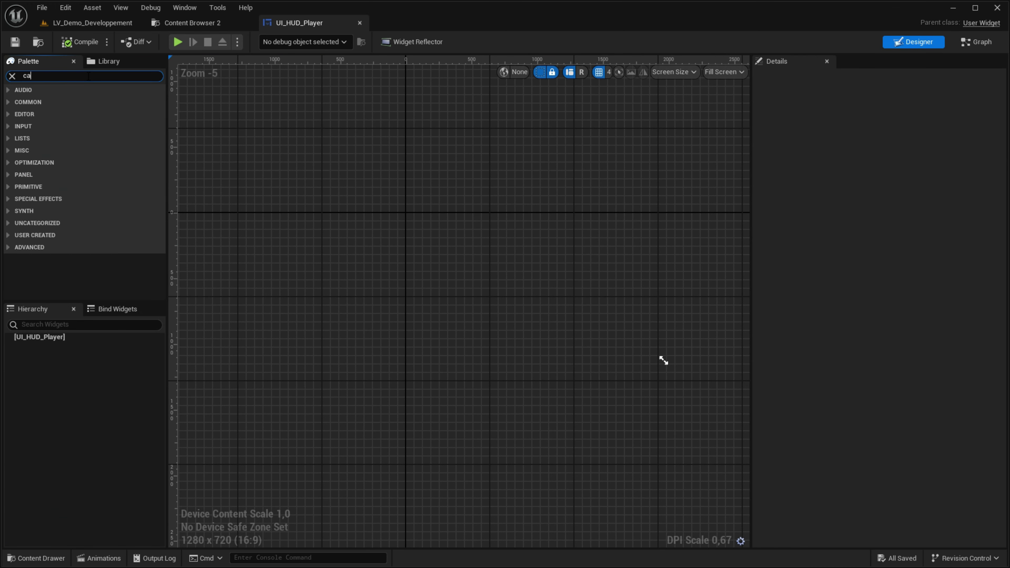
{"action": "type", "text": "n"}
{"action": "left_click_drag", "start_coordinate": [60, 101], "coordinate": [478, 264]}
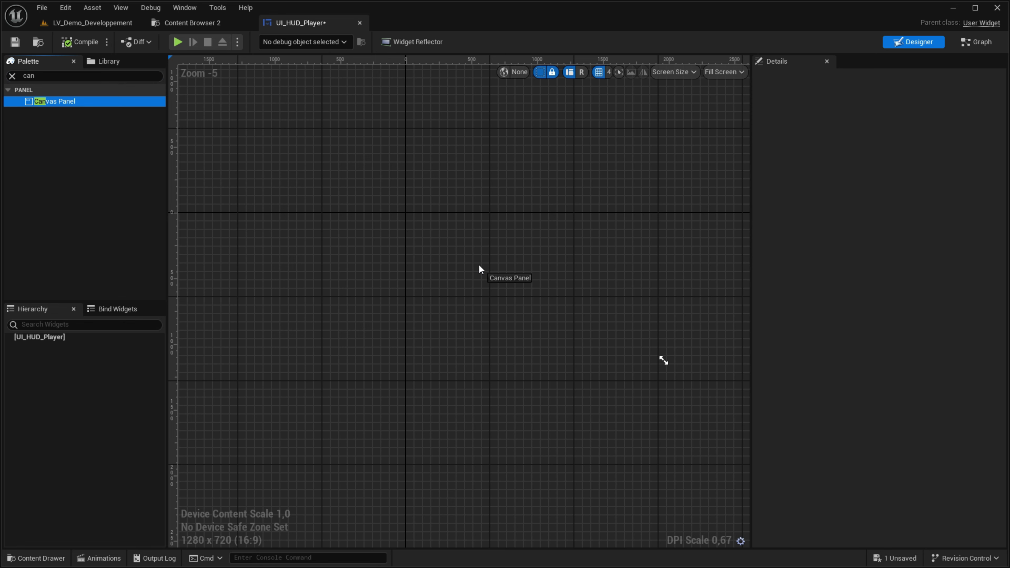
{"action": "left_click", "coordinate": [48, 78]}
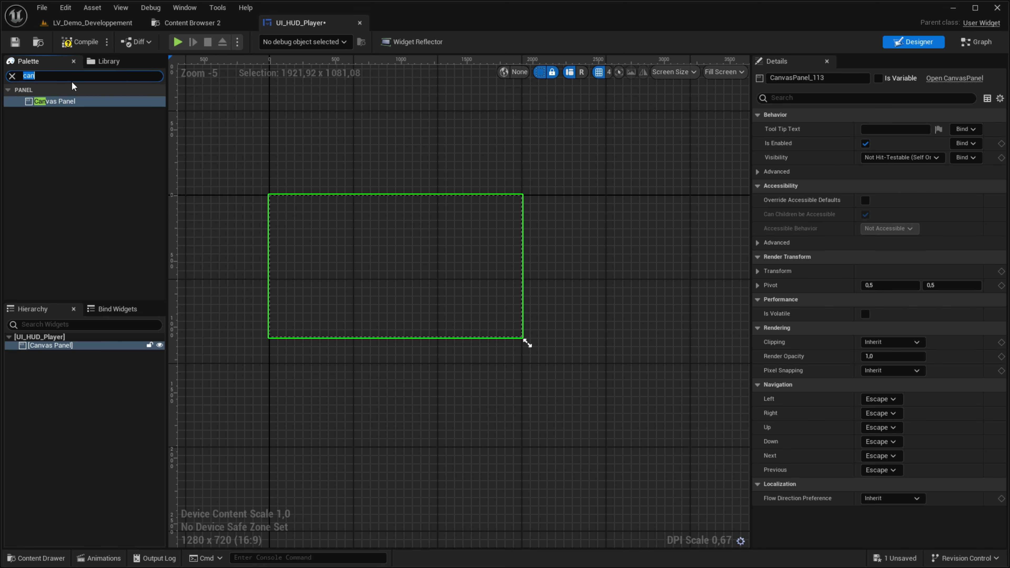
{"action": "key", "text": "BackSpace"}
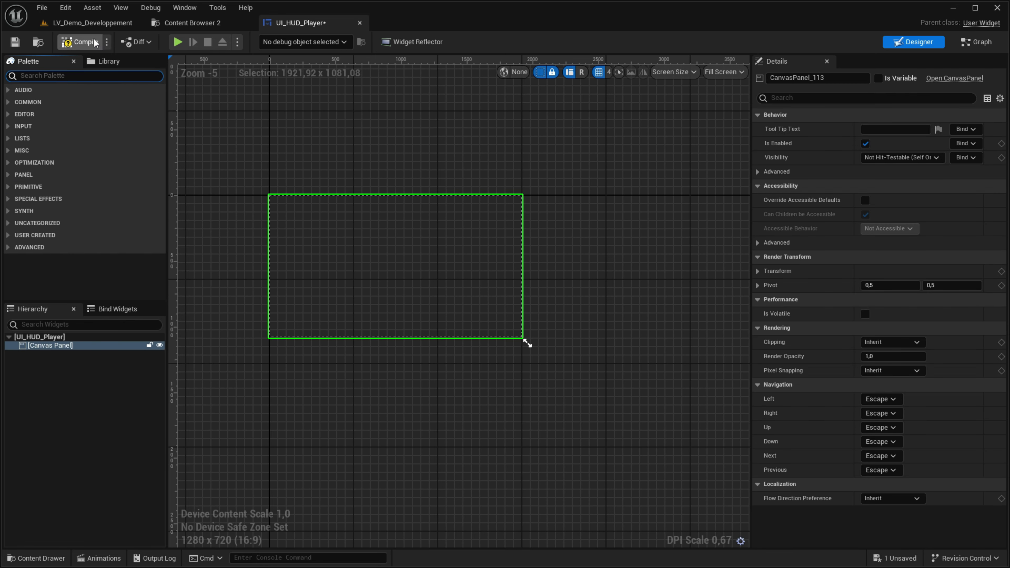
Play the level and capture a screenshot of the game view.
{"action": "left_click", "coordinate": [95, 24]}
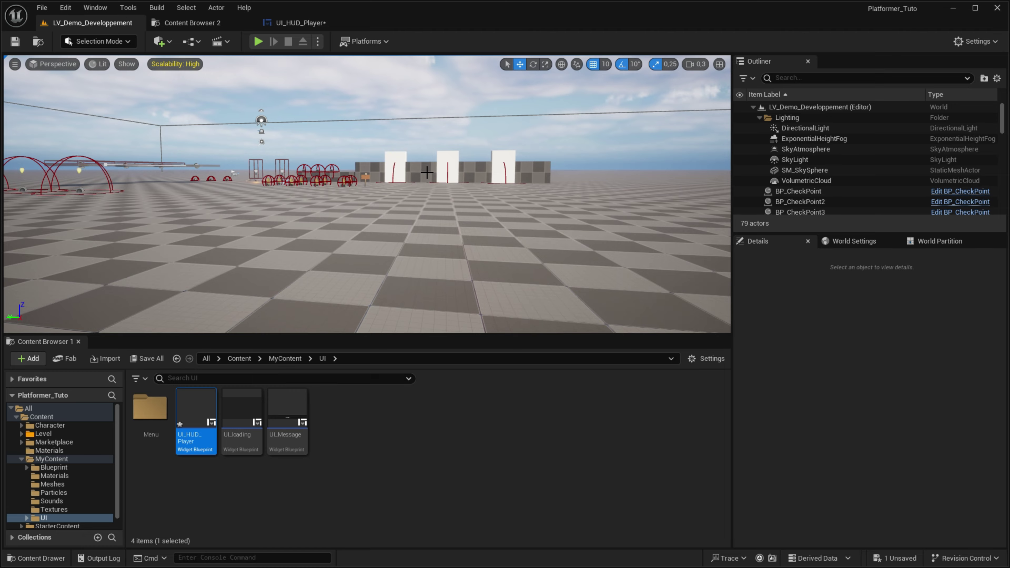
{"action": "key", "text": "alt+p"}
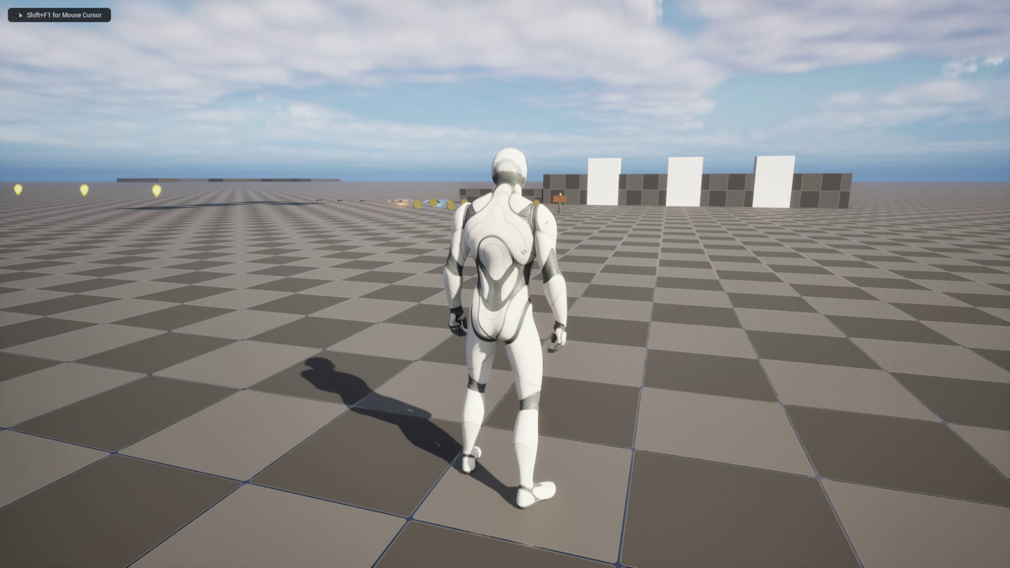
{"action": "key", "text": "F8"}
{"action": "key", "text": "F9"}
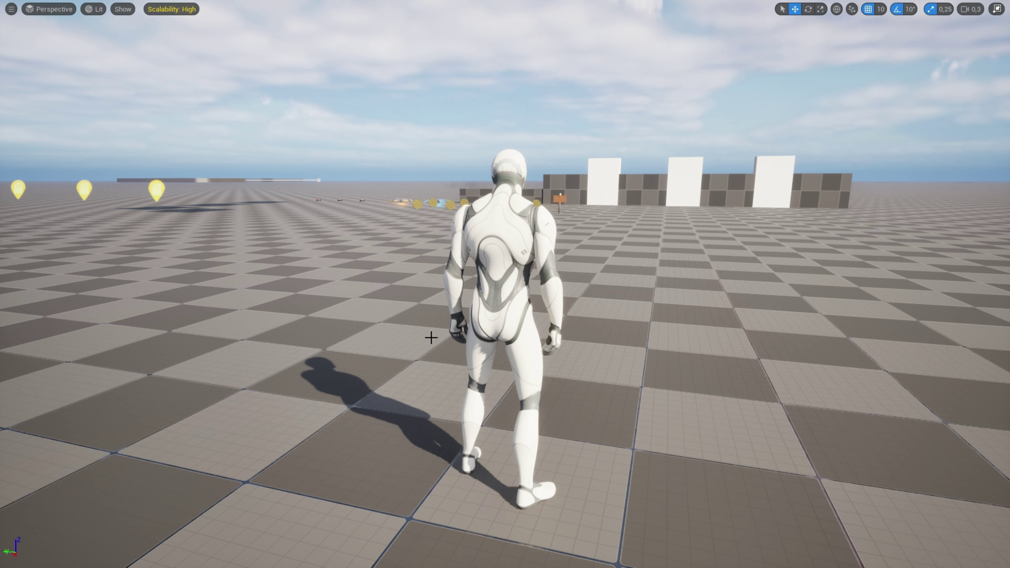
{"action": "key", "text": "F11"}
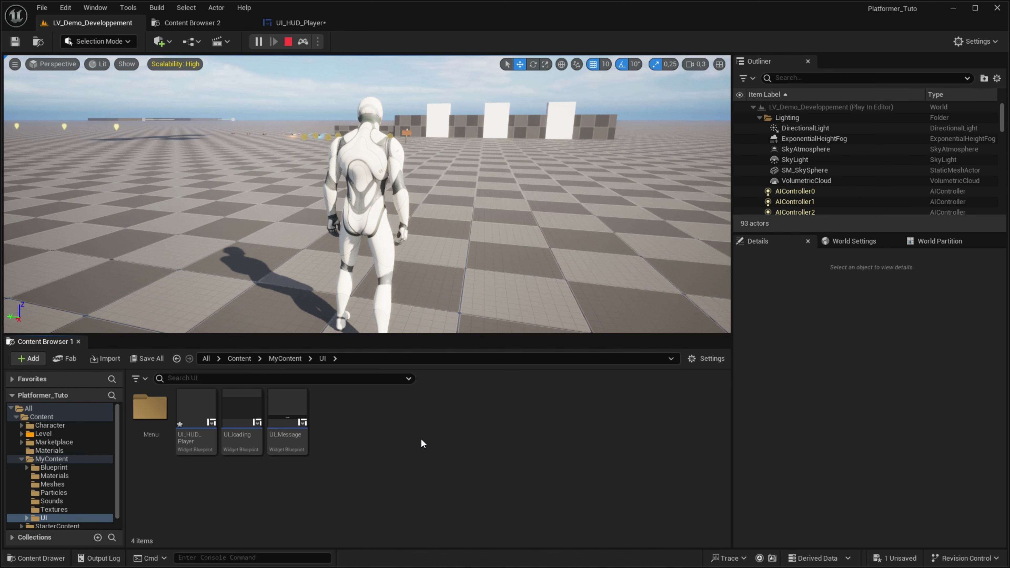
Import ScreenShot00002 from the WindowsEditor screenshots folder into MyContent/UI.
{"action": "left_click", "coordinate": [810, 242]}
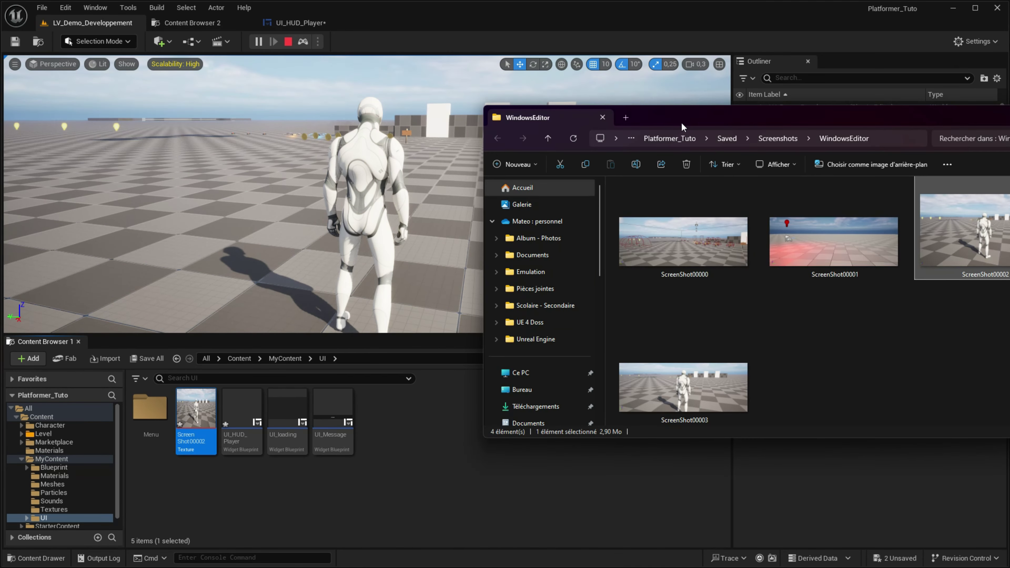
{"action": "left_click_drag", "start_coordinate": [681, 122], "coordinate": [548, 88]}
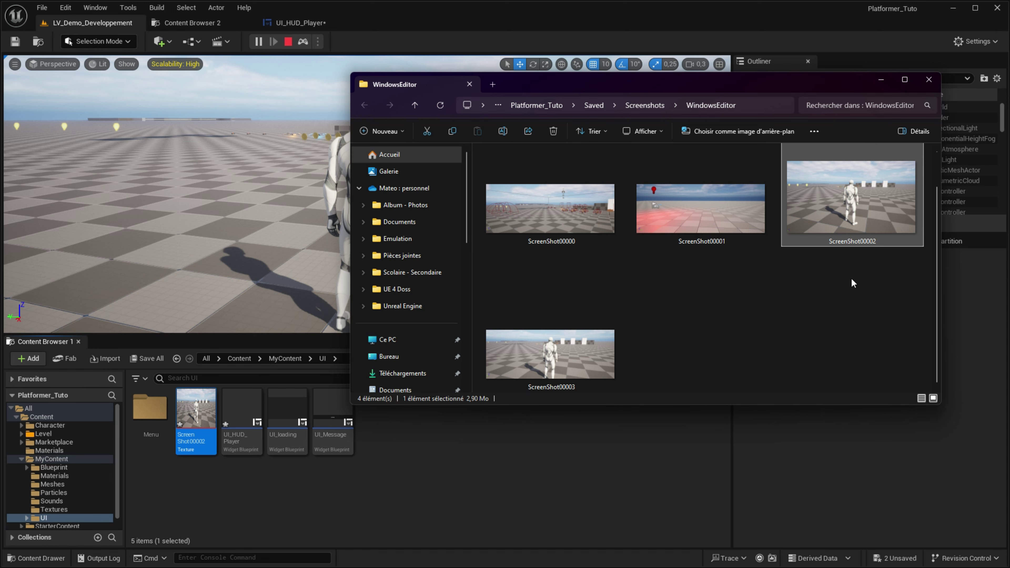
{"action": "left_click_drag", "start_coordinate": [829, 213], "coordinate": [666, 243]}
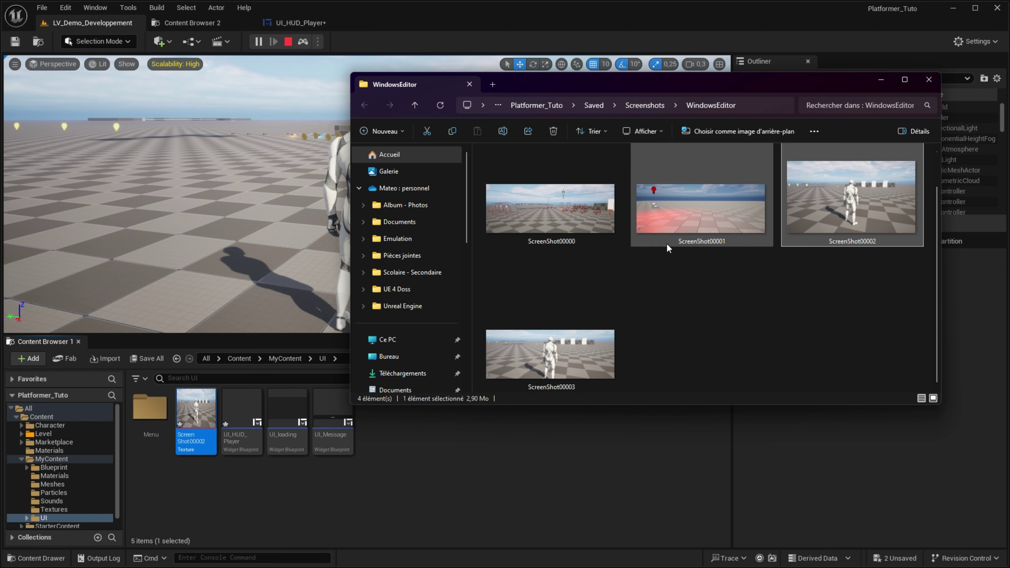
{"action": "left_click", "coordinate": [505, 59]}
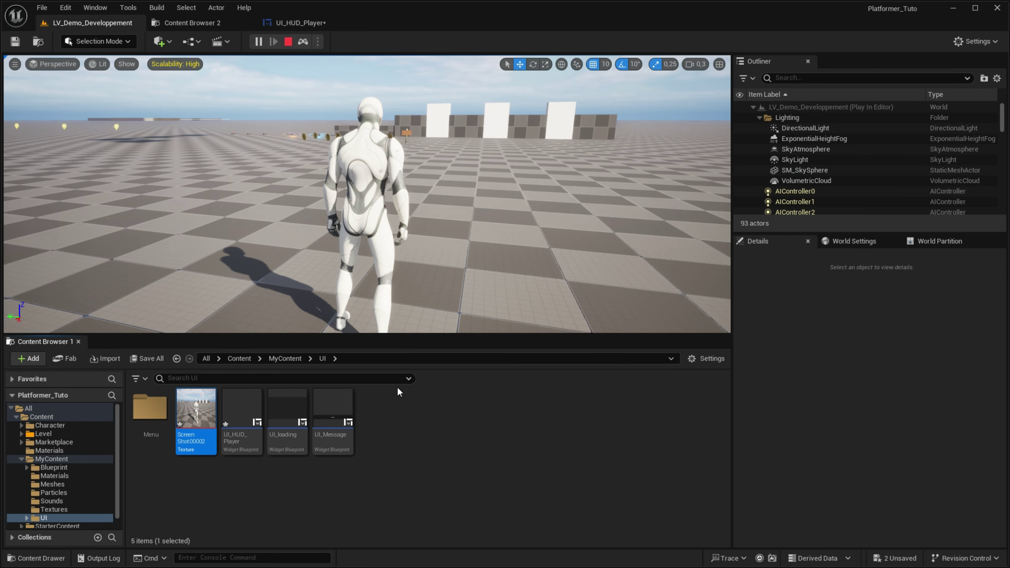
Place ScreenShot00002 on the canvas as a full-stretch image with all offsets 0.
{"action": "key", "text": "Escape"}
{"action": "mouse_move", "coordinate": [203, 394]}
{"action": "left_mouse_down"}
{"action": "mouse_move", "coordinate": [245, 7]}
{"action": "mouse_move", "coordinate": [334, 243]}
{"action": "left_mouse_up"}
{"action": "left_click", "coordinate": [913, 129]}
{"action": "left_click", "coordinate": [984, 285]}
{"action": "left_click", "coordinate": [868, 144]}
{"action": "type", "text": "0\t0"}
{"action": "key", "text": "Tab"}
{"action": "type", "text": "0"}
{"action": "key", "text": "Tab"}
{"action": "type", "text": "0"}
{"action": "key", "text": "Tab"}
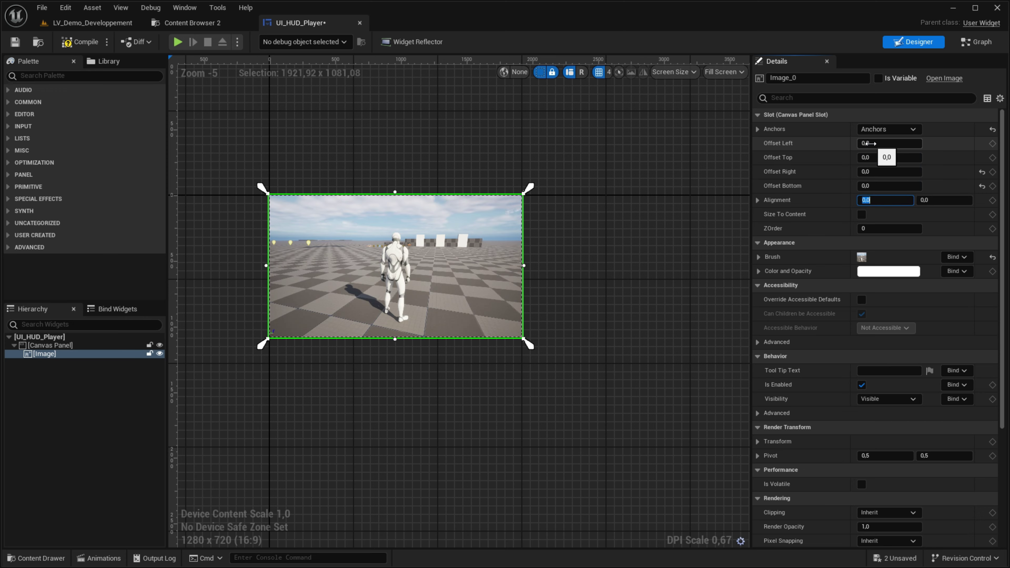
{"action": "scroll", "coordinate": [436, 347], "scroll_direction": "up", "scroll_amount": 3}
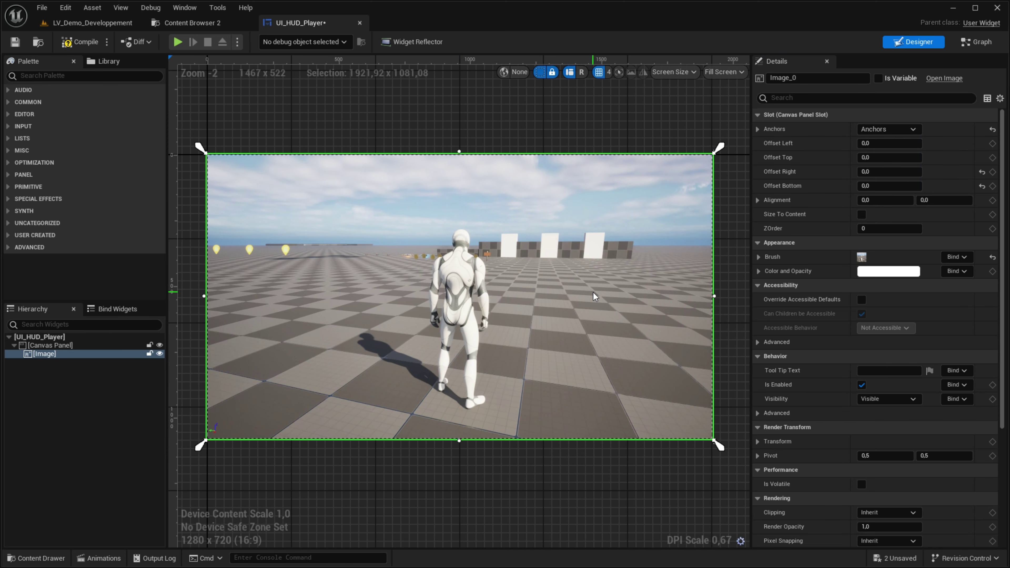
Compile, add Image widgets near the lower left, and delete the extra one.
{"action": "left_click", "coordinate": [79, 42]}
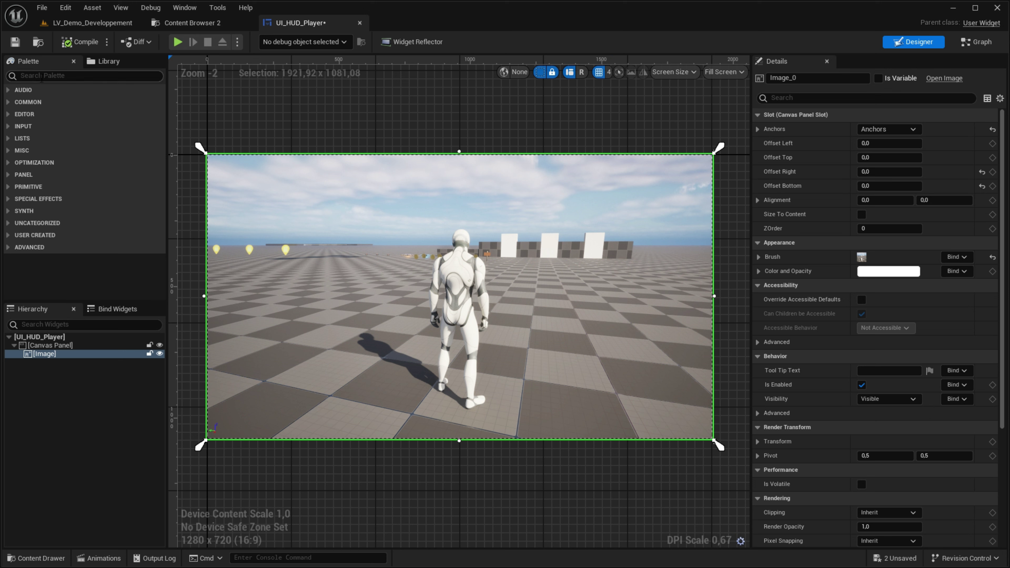
{"action": "type", "text": "im"}
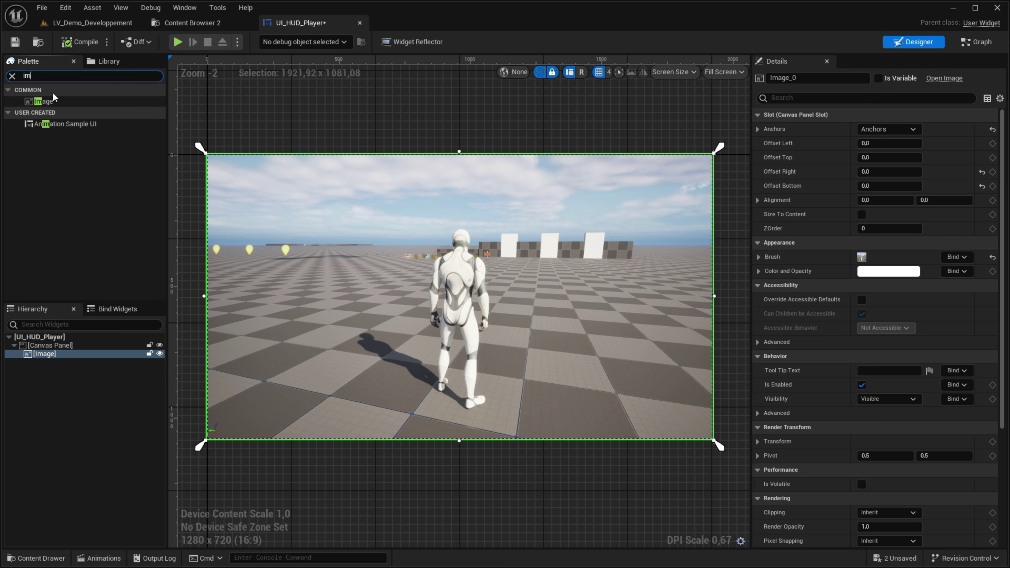
{"action": "double_click", "coordinate": [52, 101]}
{"action": "mouse_move", "coordinate": [73, 103]}
{"action": "left_mouse_down"}
{"action": "mouse_move", "coordinate": [237, 396]}
{"action": "mouse_move", "coordinate": [246, 393]}
{"action": "left_mouse_up"}
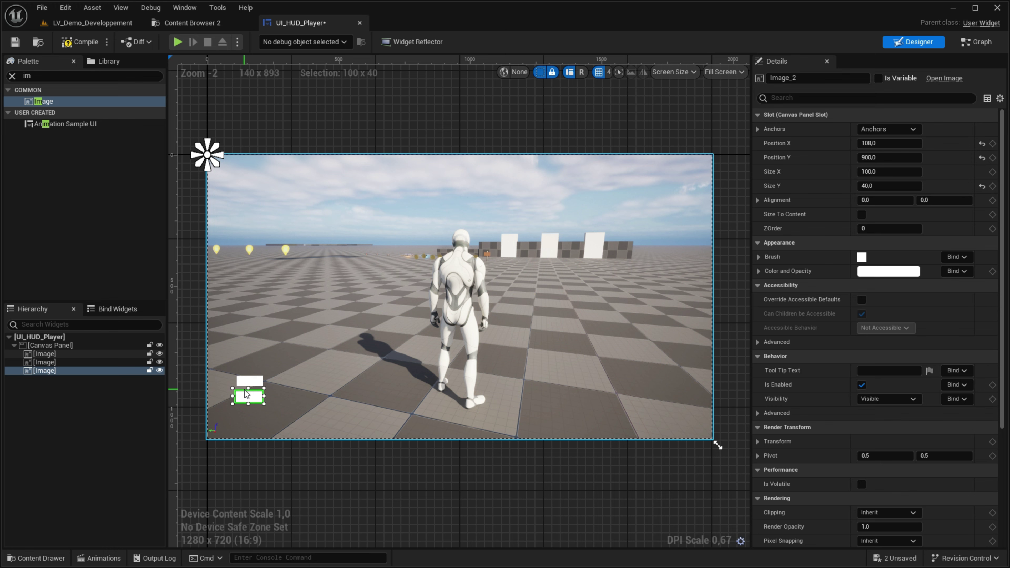
{"action": "scroll", "coordinate": [245, 392], "scroll_direction": "up", "scroll_amount": 2}
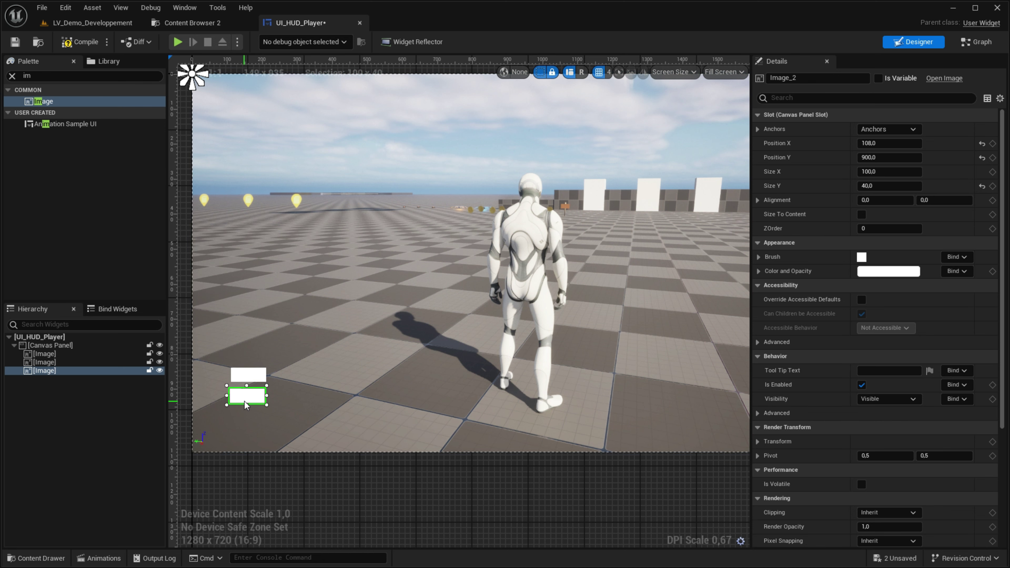
{"action": "scroll", "coordinate": [397, 397], "scroll_direction": "down", "scroll_amount": 1}
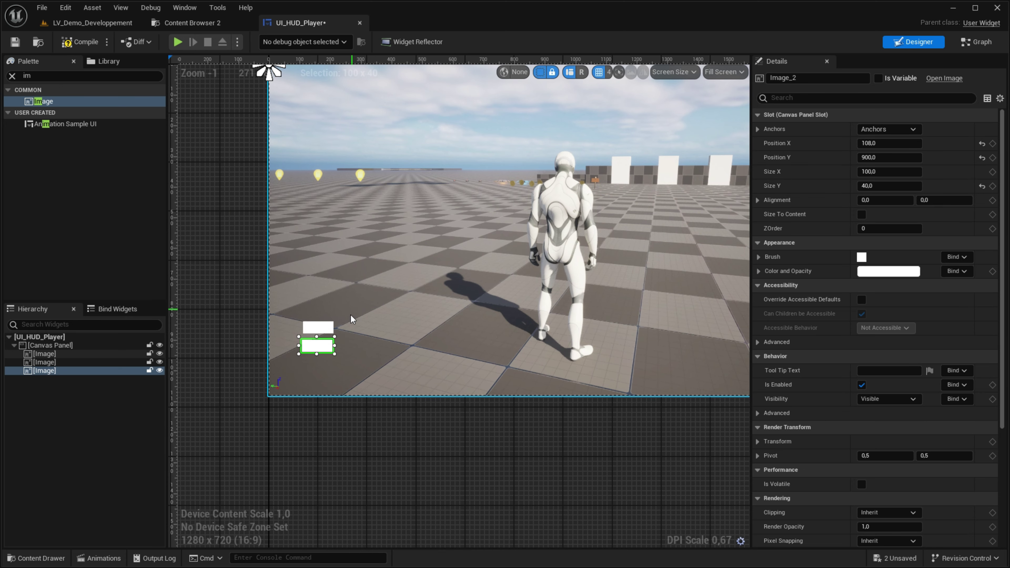
{"action": "key", "text": "Delete"}
Delete the remaining placeholder image and place a Vertical Box near the lower left.
{"action": "left_click", "coordinate": [319, 327]}
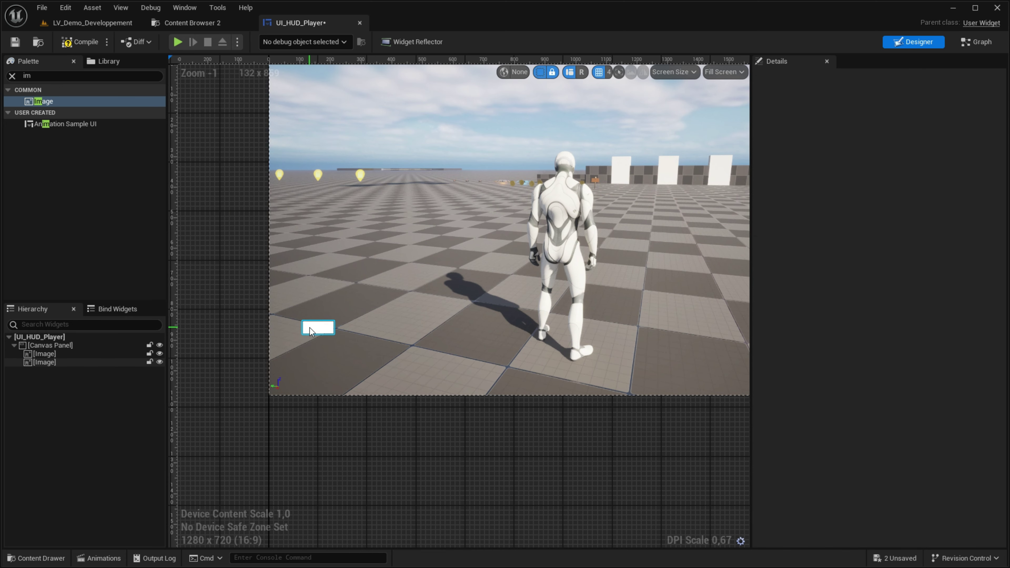
{"action": "key", "text": "Delete"}
{"action": "left_click", "coordinate": [92, 76]}
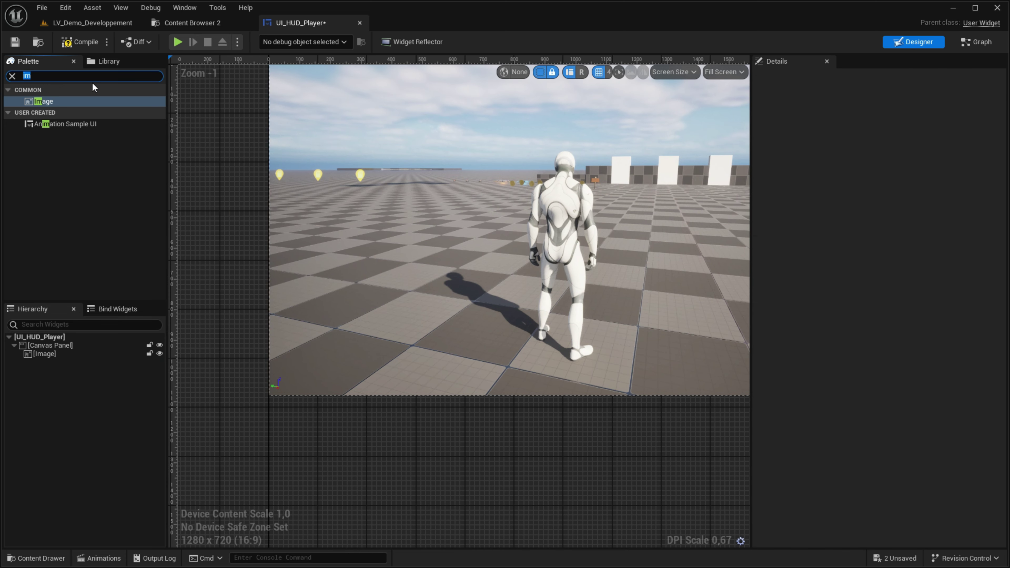
{"action": "type", "text": "vert"}
{"action": "left_click_drag", "start_coordinate": [140, 105], "coordinate": [312, 309]}
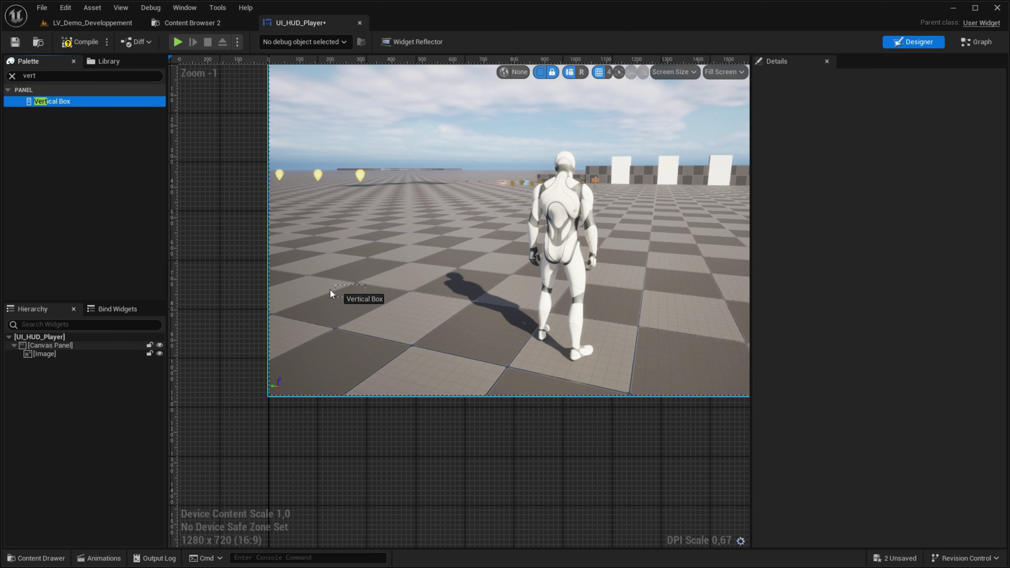
Add Horizontal Boxes inside the Vertical Box and clear the palette search.
{"action": "double_click", "coordinate": [90, 76]}
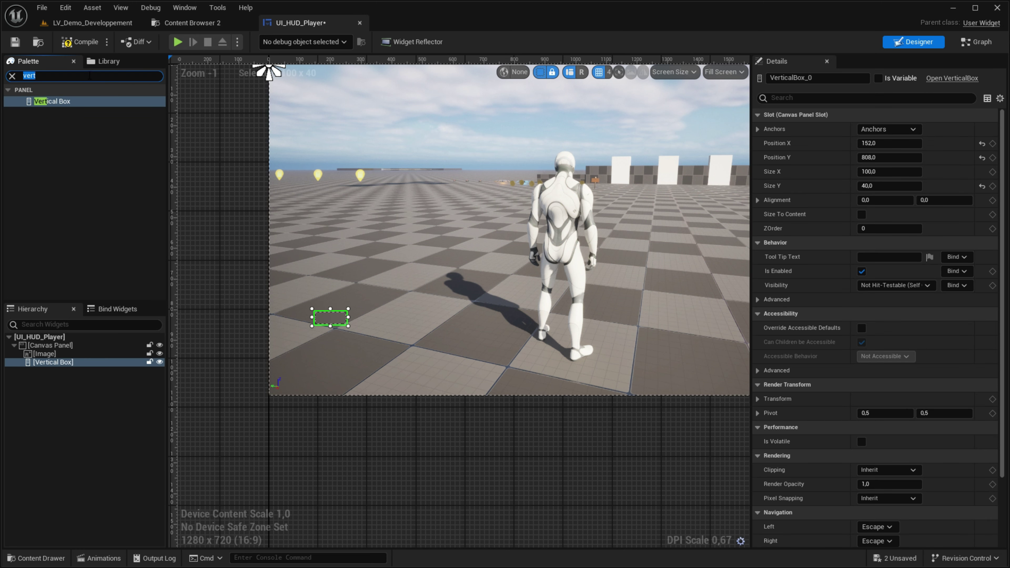
{"action": "type", "text": "ho"}
{"action": "mouse_move", "coordinate": [80, 100]}
{"action": "left_mouse_down"}
{"action": "mouse_move", "coordinate": [318, 319]}
{"action": "mouse_move", "coordinate": [55, 367]}
{"action": "left_mouse_up"}
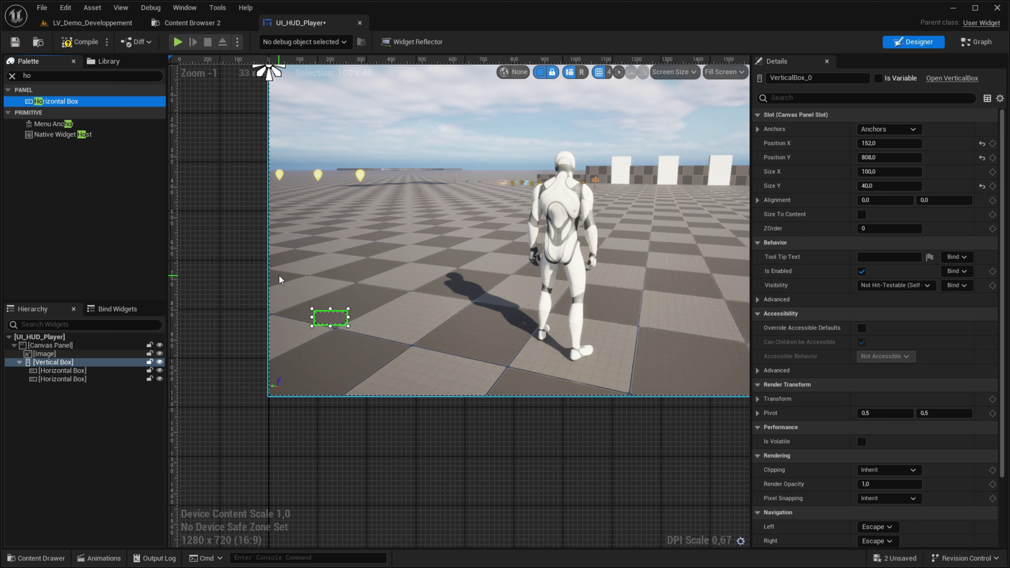
{"action": "key", "text": "ctrl+f"}
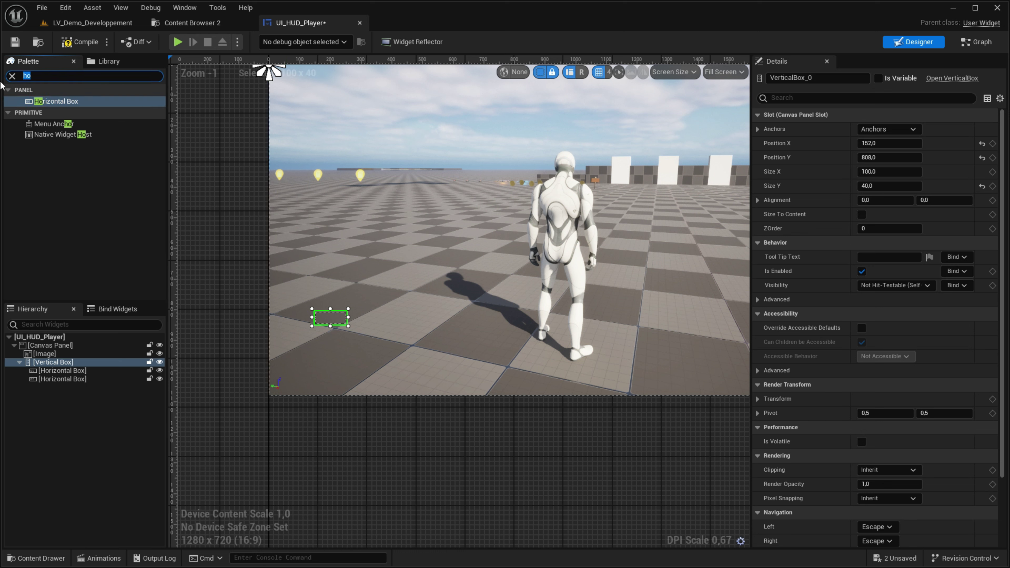
{"action": "key", "text": "BackSpace"}
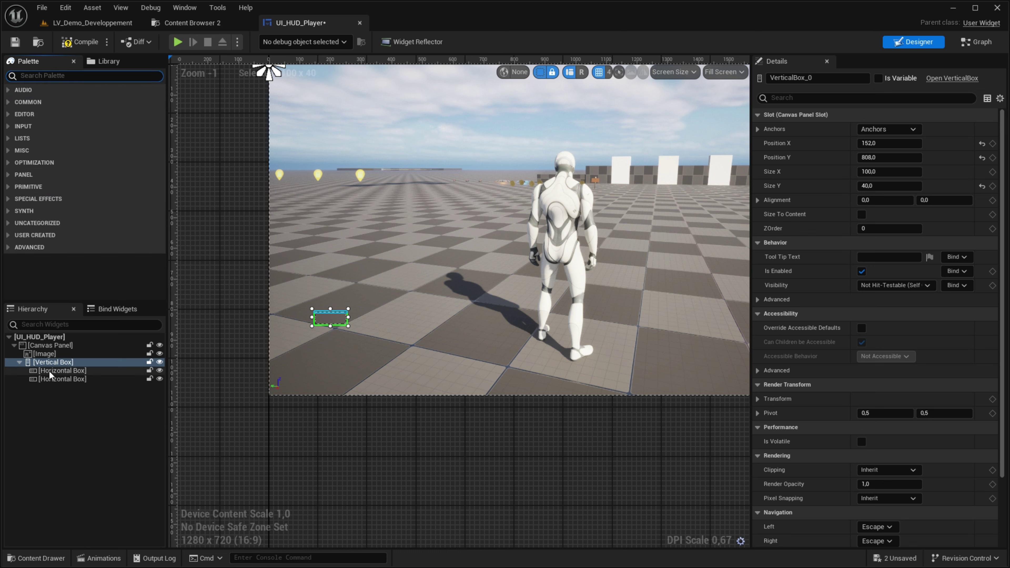
Add an Image to each horizontal box and enlarge the Vertical Box.
{"action": "type", "text": "im"}
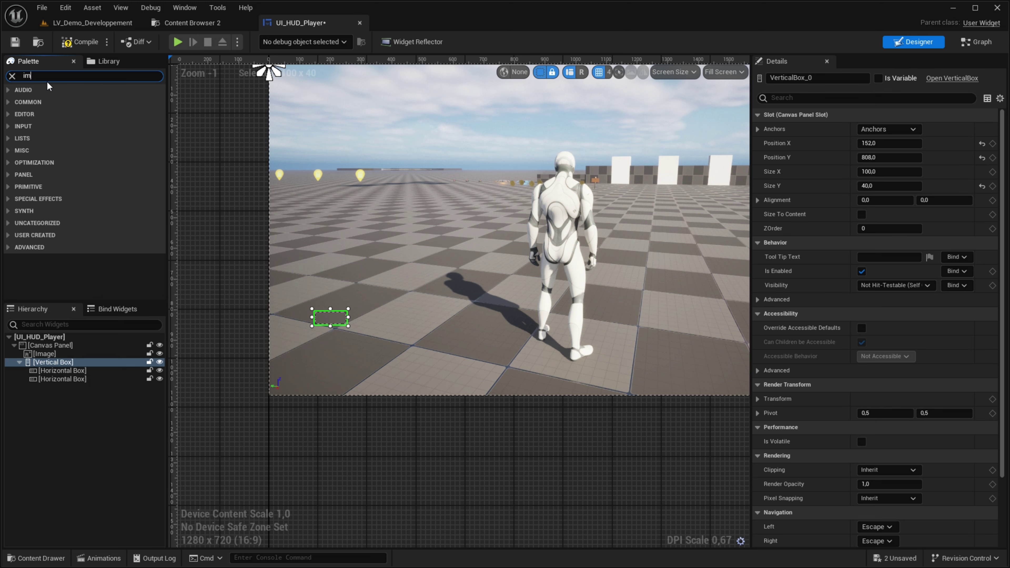
{"action": "left_click_drag", "start_coordinate": [43, 101], "coordinate": [80, 372]}
{"action": "left_click_drag", "start_coordinate": [129, 183], "coordinate": [51, 392]}
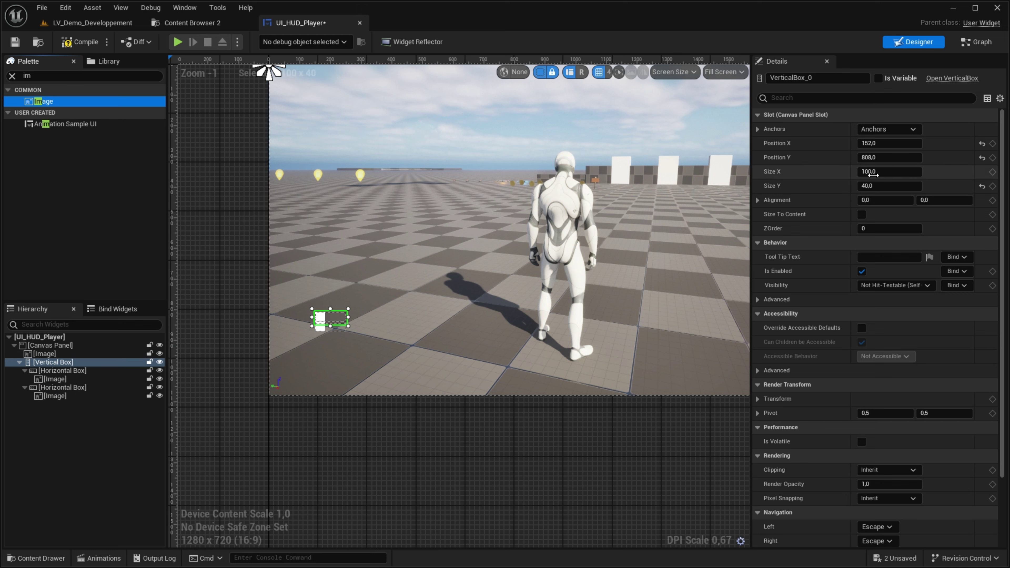
{"action": "mouse_move", "coordinate": [878, 172]}
{"action": "left_mouse_down"}
{"action": "mouse_move", "coordinate": [954, 172]}
{"action": "mouse_move", "coordinate": [910, 186]}
{"action": "left_mouse_up"}
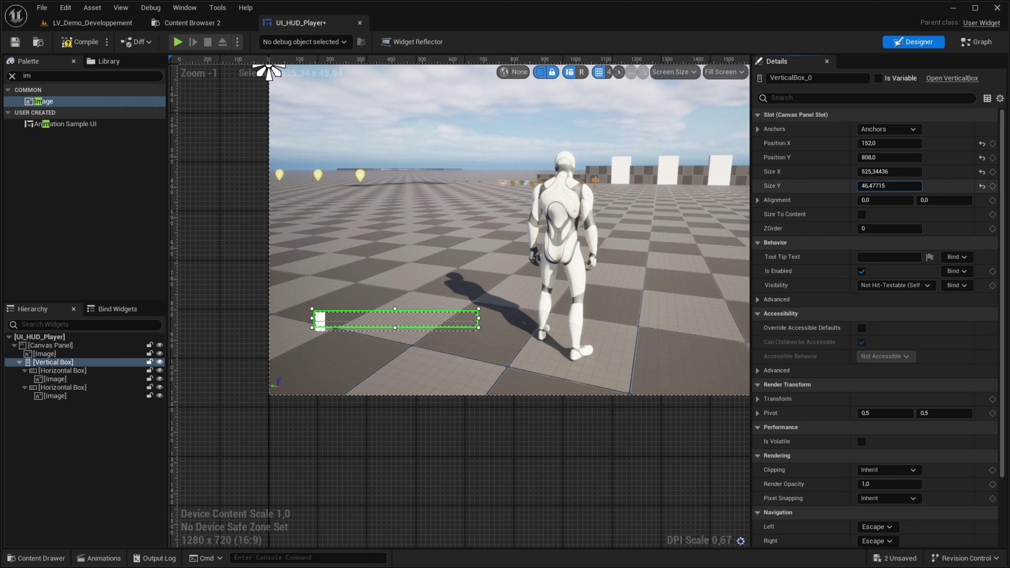
Add a Text block to each of the two horizontal boxes.
{"action": "left_click", "coordinate": [53, 77]}
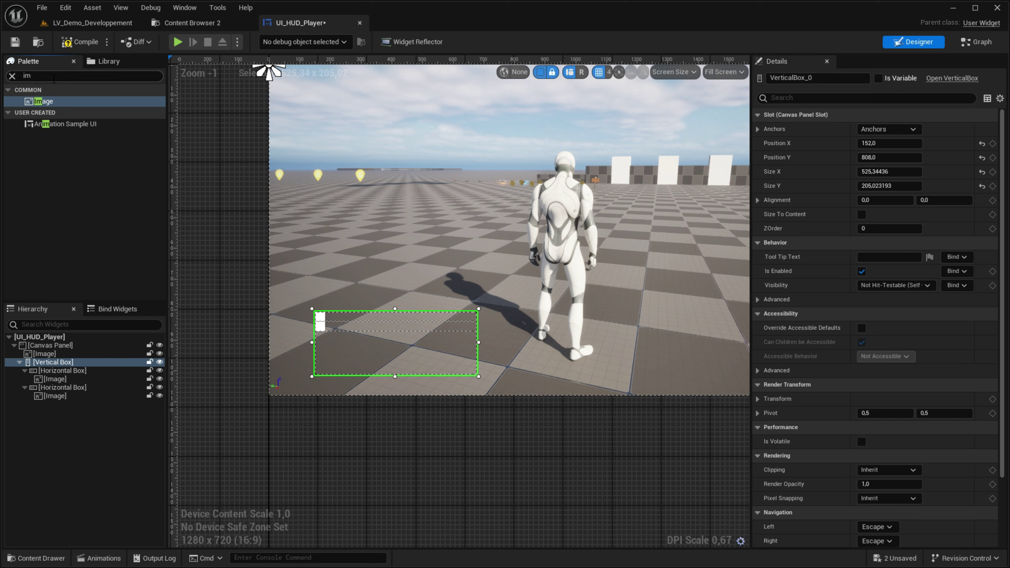
{"action": "type", "text": "te"}
{"action": "left_click_drag", "start_coordinate": [41, 134], "coordinate": [73, 375]}
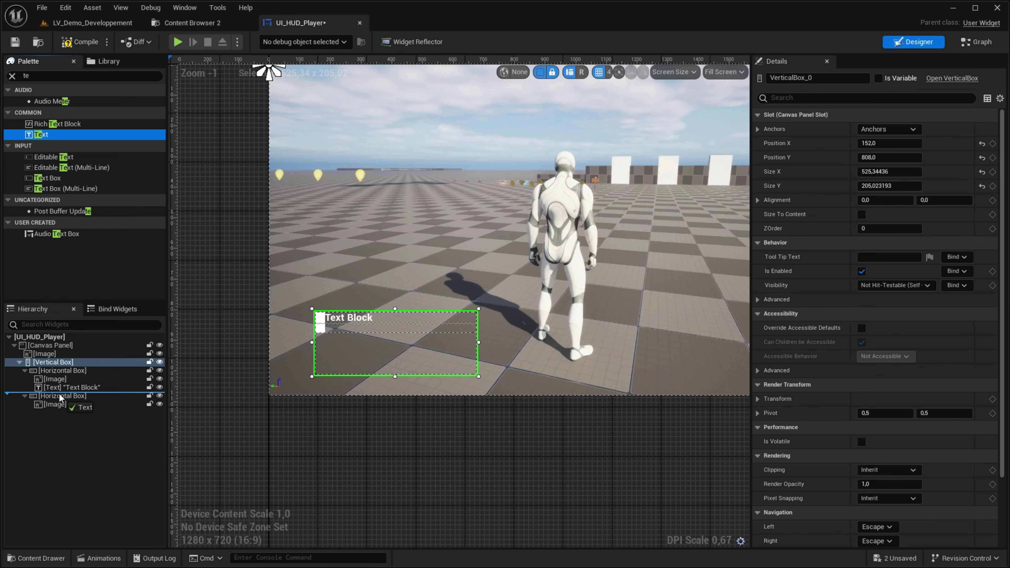
{"action": "left_click_drag", "start_coordinate": [118, 277], "coordinate": [73, 397]}
{"action": "scroll", "coordinate": [340, 350], "scroll_direction": "up", "scroll_amount": 2}
{"action": "scroll", "coordinate": [340, 349], "scroll_direction": "up", "scroll_amount": 2}
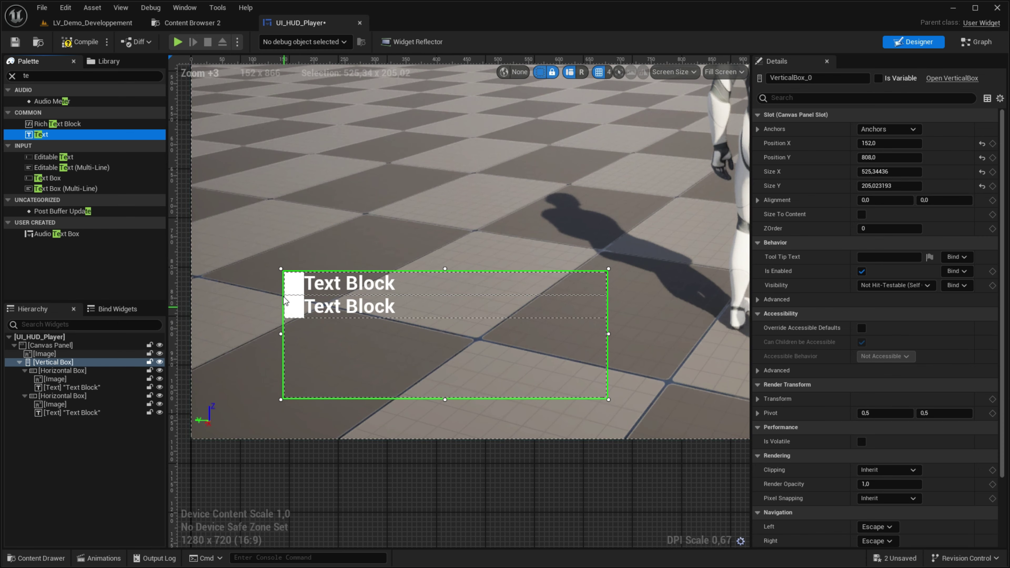
Set the first text to 'x99' and start entering the second text's amount.
{"action": "left_click", "coordinate": [350, 284]}
{"action": "left_click", "coordinate": [909, 203]}
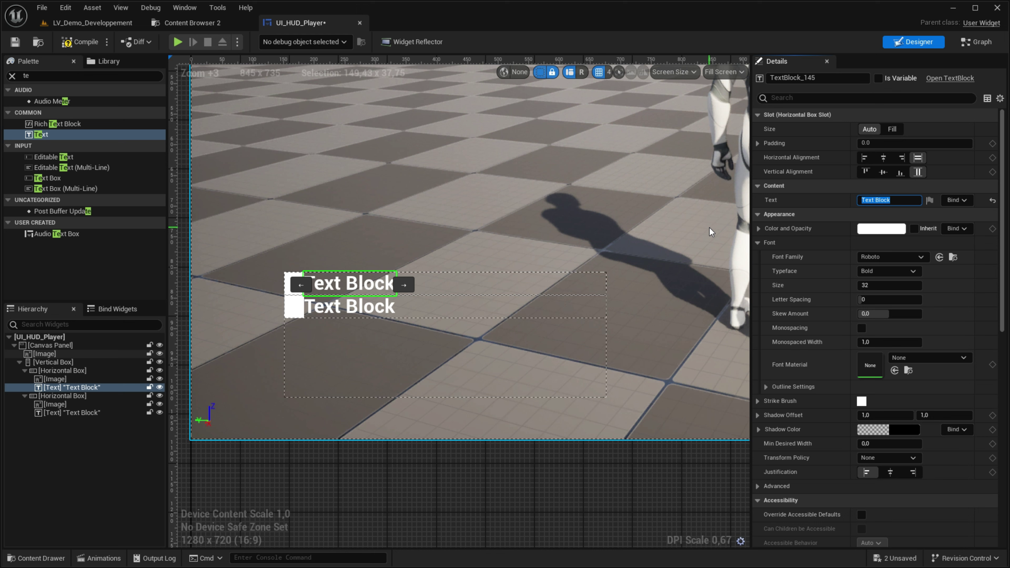
{"action": "type", "text": "x99"}
{"action": "key", "text": "Return"}
{"action": "left_click", "coordinate": [71, 413]}
{"action": "left_click", "coordinate": [893, 201]}
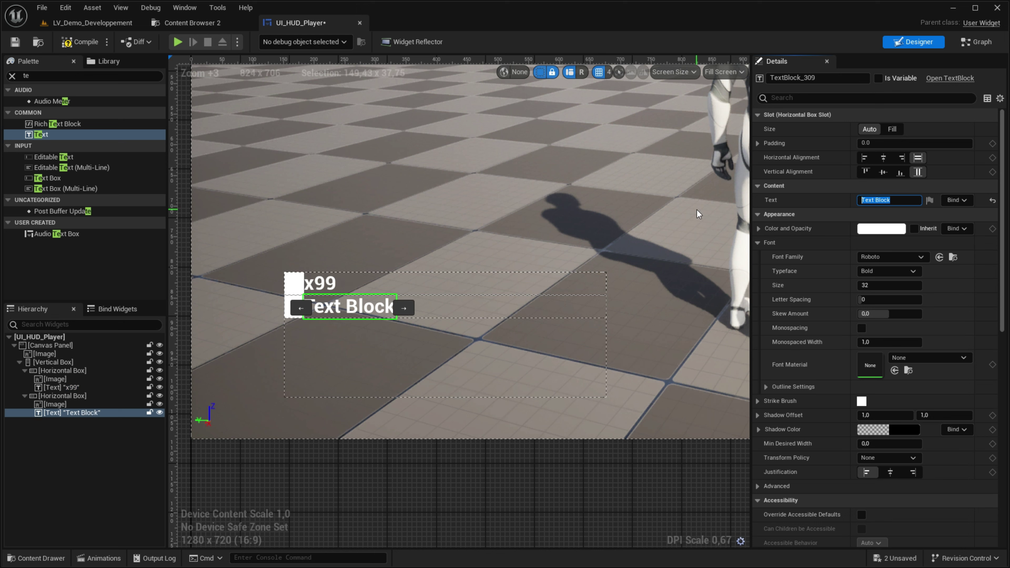
{"action": "type", "text": "999.999 $"}
Commit '999.999 $' and anchor the Vertical Box to the bottom-left corner.
{"action": "left_click", "coordinate": [697, 210]}
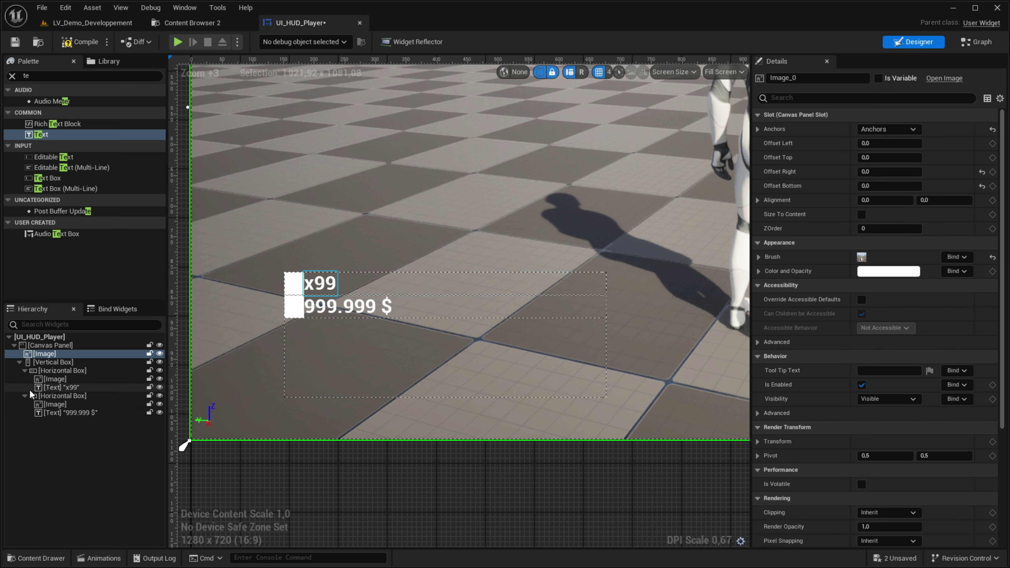
{"action": "left_click", "coordinate": [34, 362]}
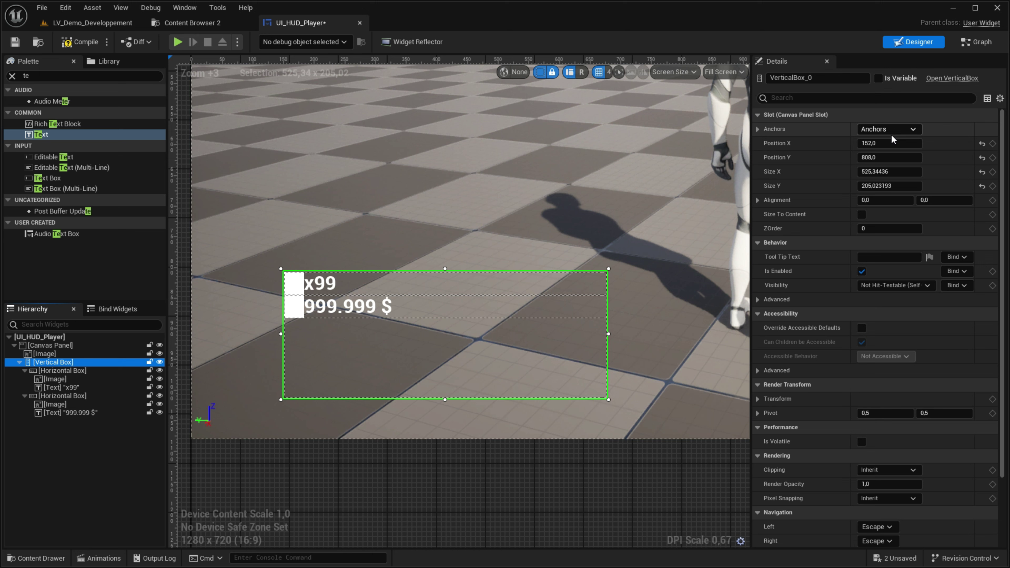
{"action": "left_click", "coordinate": [886, 129]}
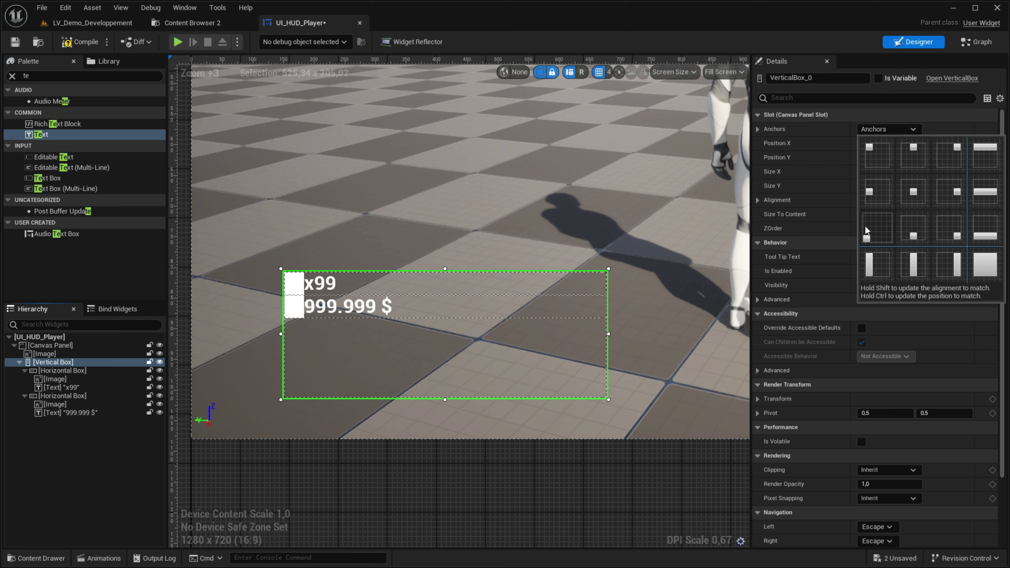
{"action": "left_click", "coordinate": [877, 229]}
Inspect the first row and x99 text settings, then reselect the Vertical Box.
{"action": "left_click", "coordinate": [79, 372]}
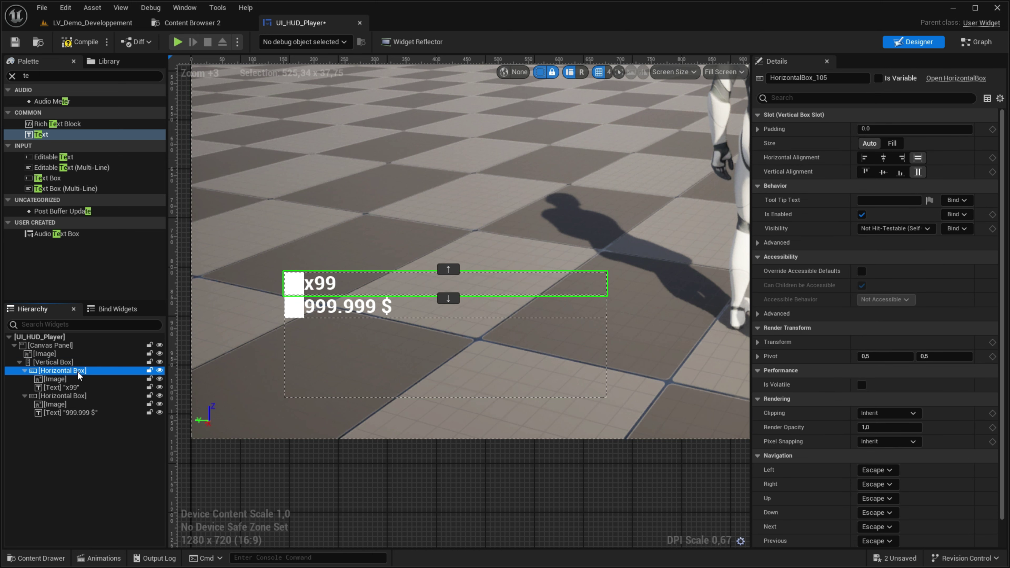
{"action": "left_click", "coordinate": [73, 388]}
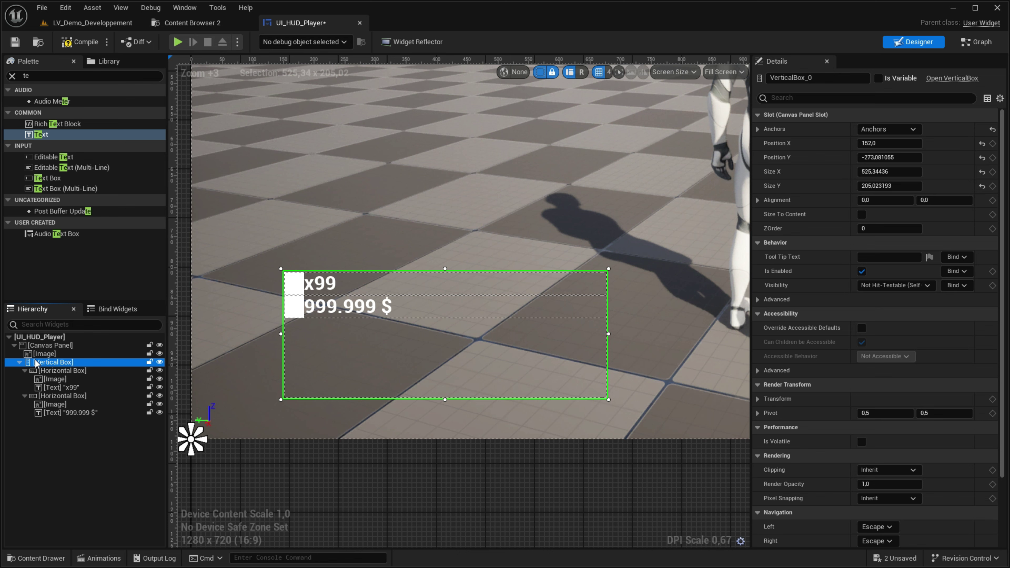
{"action": "left_click", "coordinate": [27, 371]}
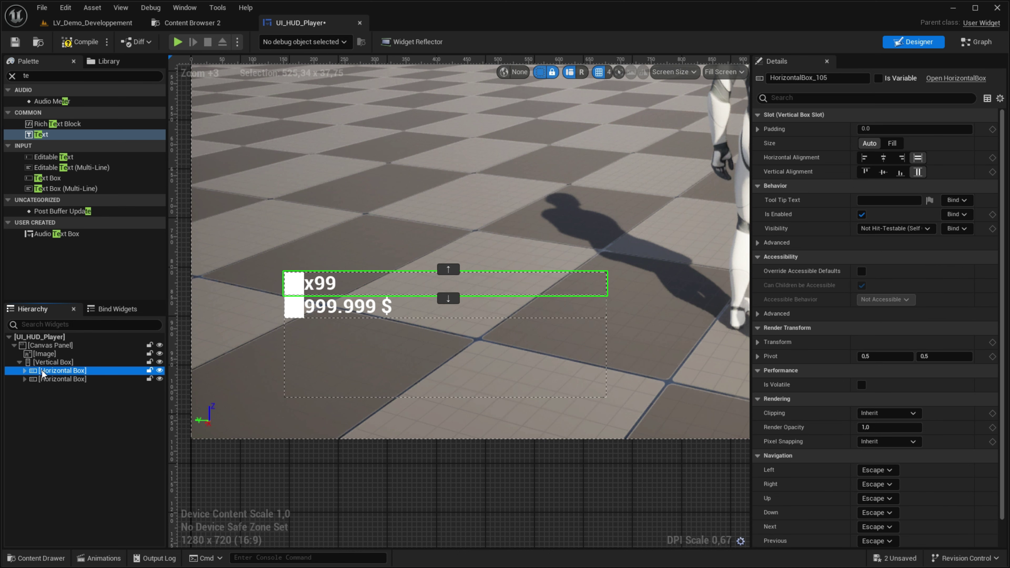
{"action": "left_click", "coordinate": [76, 362]}
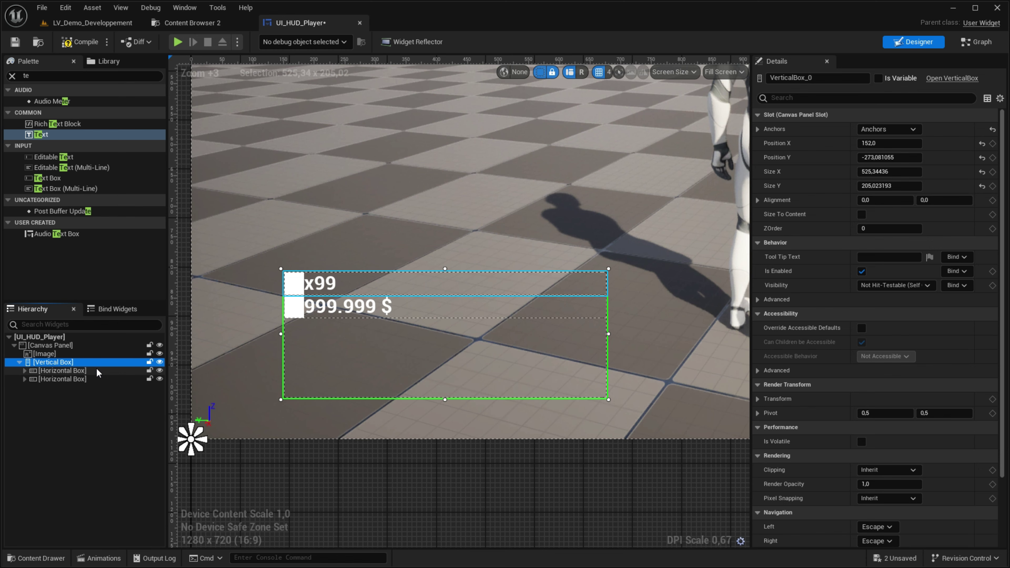
Set the Vertical Box position to 0,0 and size to 350×150.
{"action": "left_click", "coordinate": [887, 129]}
{"action": "left_click", "coordinate": [901, 143]}
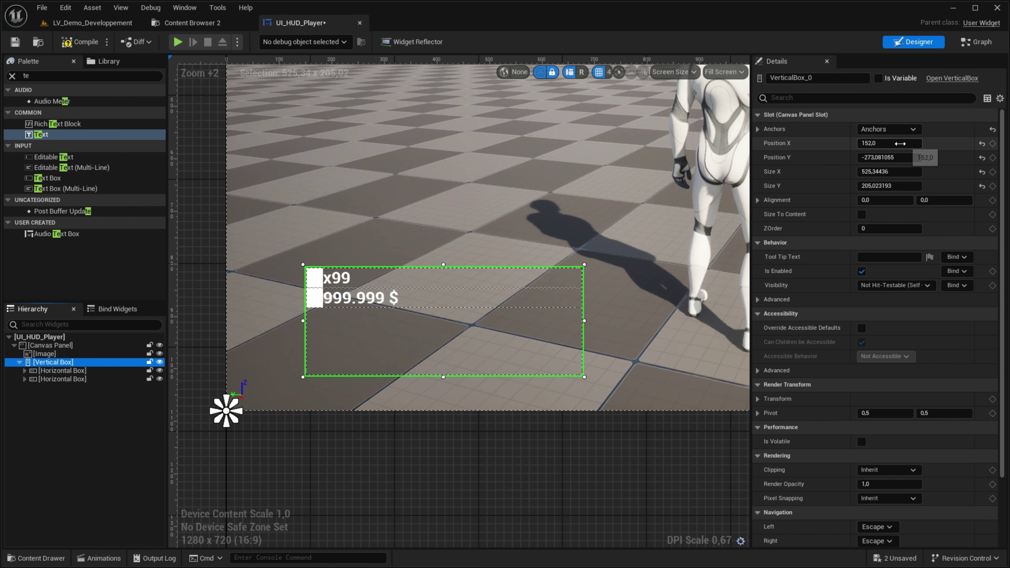
{"action": "type", "text": "0"}
{"action": "key", "text": "Tab"}
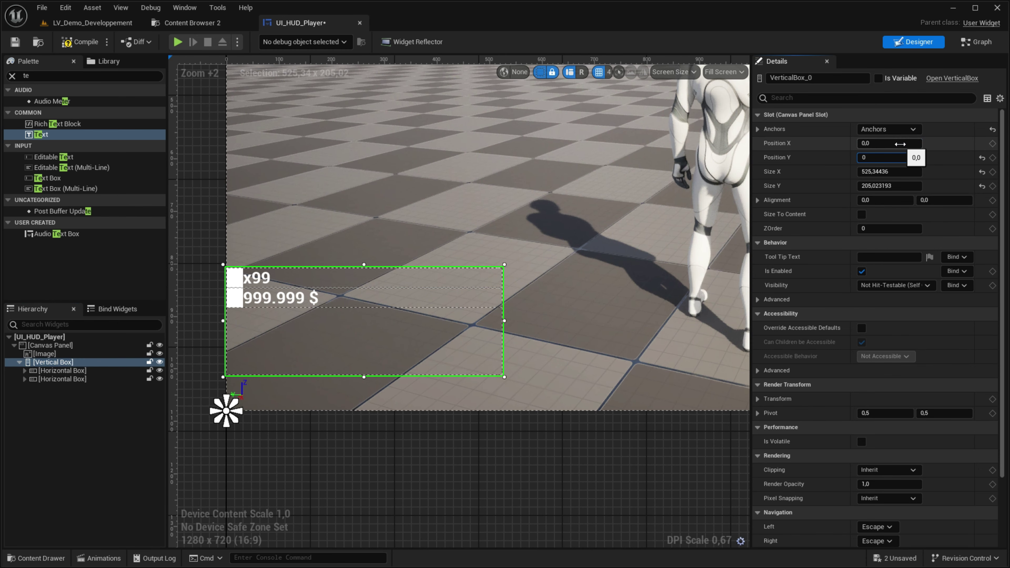
{"action": "key", "text": "Tab"}
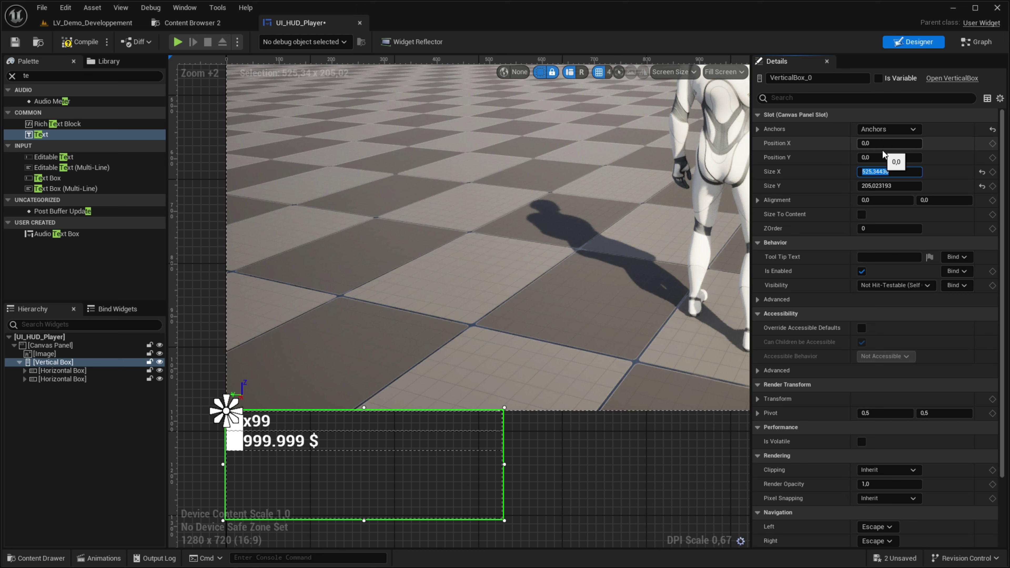
{"action": "mouse_move", "coordinate": [890, 171]}
{"action": "left_mouse_down"}
{"action": "mouse_move", "coordinate": [867, 170]}
{"action": "mouse_move", "coordinate": [876, 186]}
{"action": "mouse_move", "coordinate": [851, 199]}
{"action": "mouse_move", "coordinate": [862, 200]}
{"action": "left_mouse_up"}
{"action": "left_click", "coordinate": [881, 186]}
{"action": "type", "text": "1"}
Set the Vertical Box alignment to -0.5 horizontal and 1.75 vertical.
{"action": "left_click_drag", "start_coordinate": [942, 200], "coordinate": [962, 200]}
{"action": "left_click", "coordinate": [888, 199]}
{"action": "type", "text": "-0"}
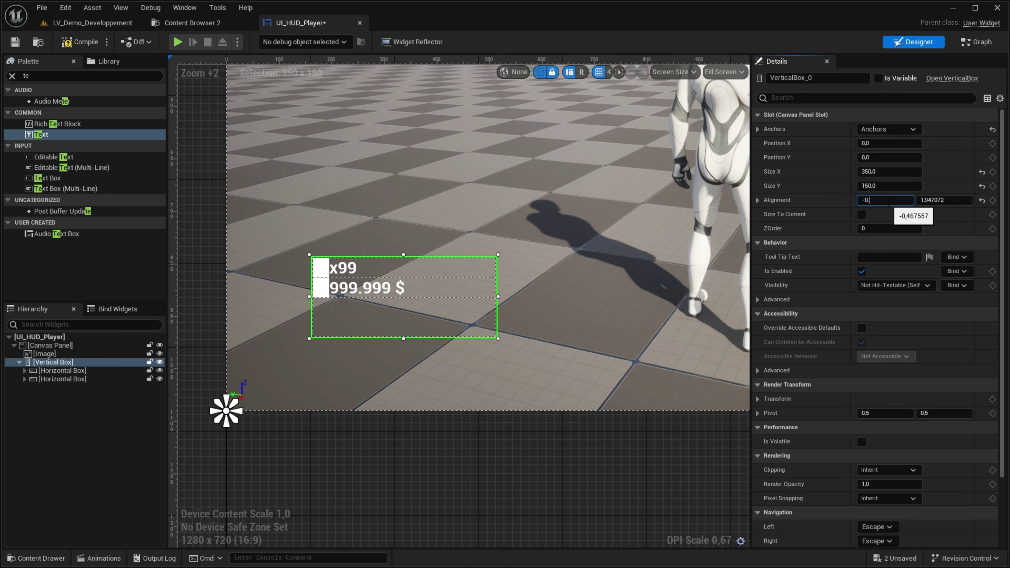
{"action": "type", "text": ",5"}
{"action": "key", "text": "Tab"}
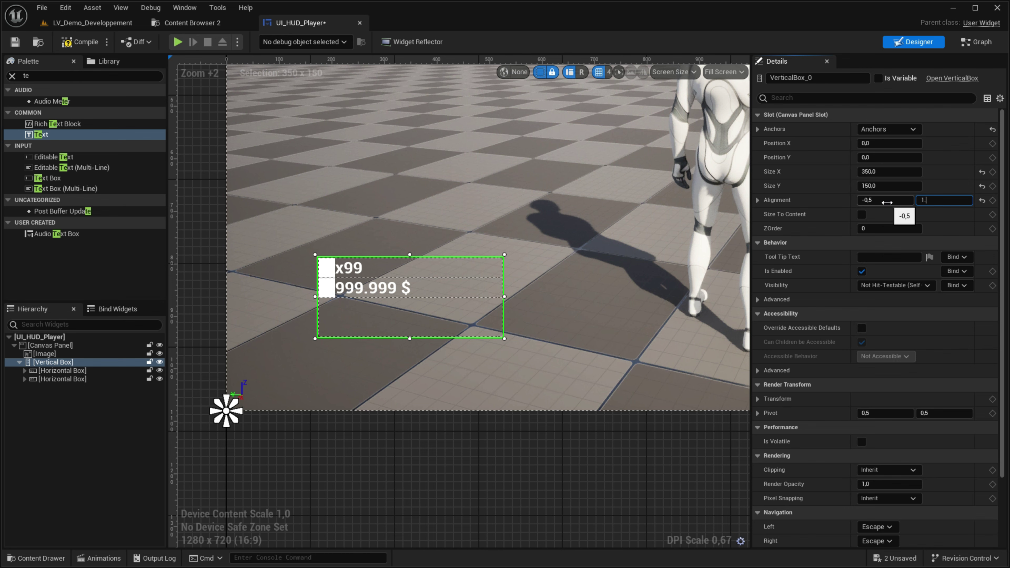
{"action": "type", "text": ",75"}
{"action": "key", "text": "Return"}
{"action": "scroll", "coordinate": [437, 318], "scroll_direction": "down", "scroll_amount": 3}
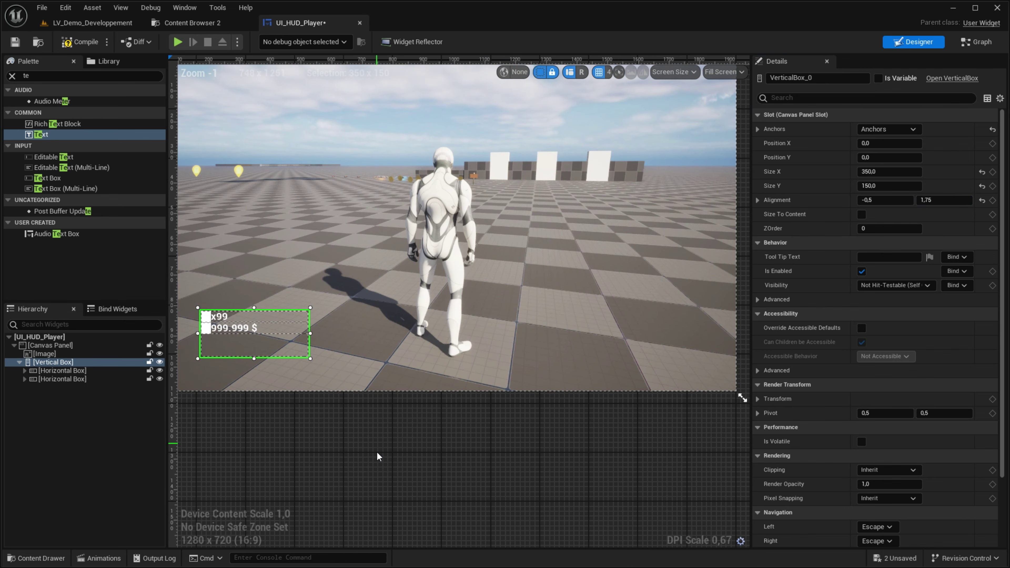
Give both Horizontal Boxes Fill sizing with 15 padding.
{"action": "left_click", "coordinate": [66, 379]}
{"action": "left_click", "coordinate": [62, 370], "text": "ctrl"}
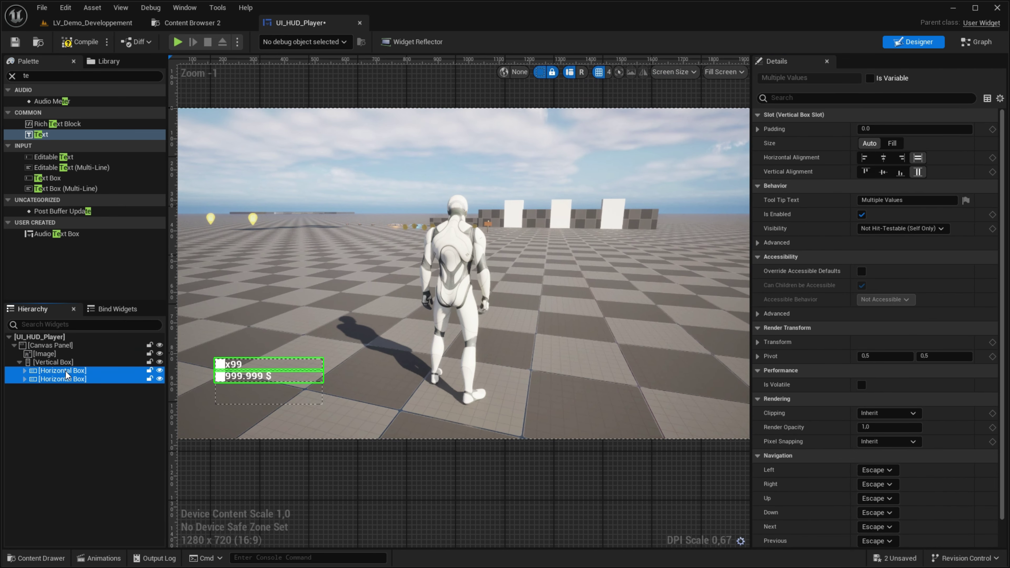
{"action": "left_click", "coordinate": [892, 144]}
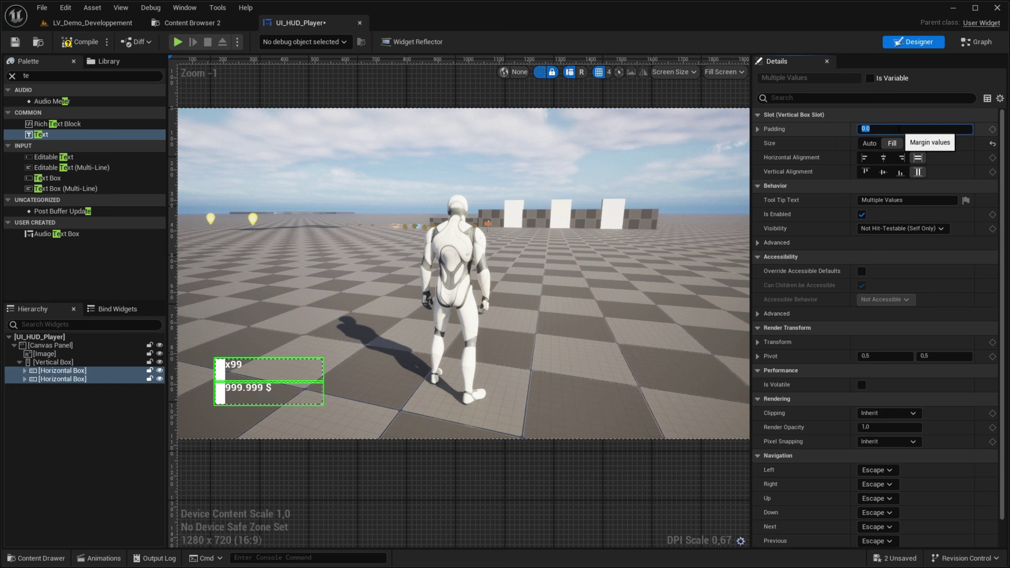
{"action": "type", "text": "15"}
{"action": "key", "text": "Return"}
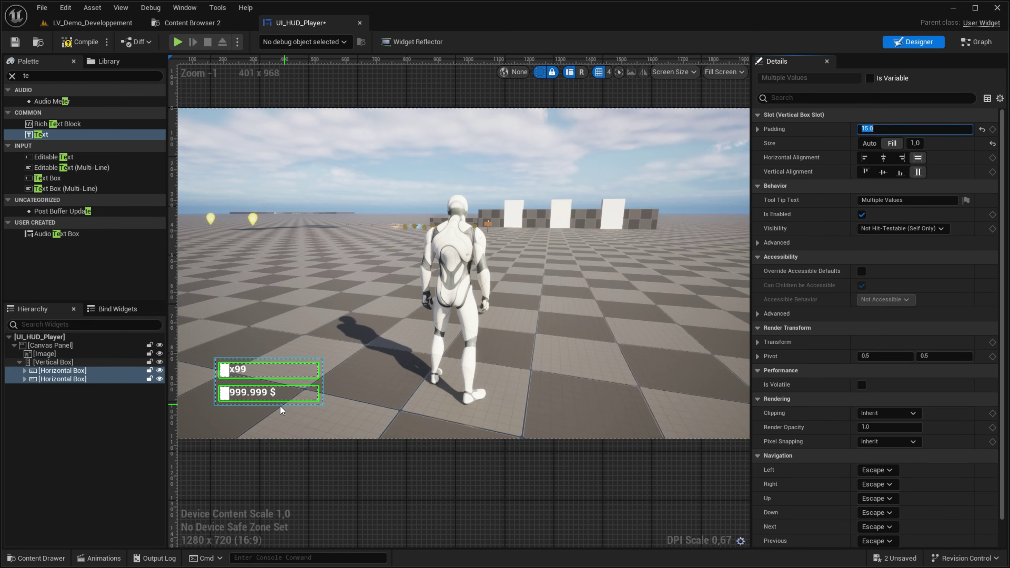
Select the placeholder image in the amount row.
{"action": "scroll", "coordinate": [256, 379], "scroll_direction": "up", "scroll_amount": 2}
{"action": "right_click_drag", "start_coordinate": [256, 379], "coordinate": [434, 363]}
{"action": "left_click", "coordinate": [393, 373]}
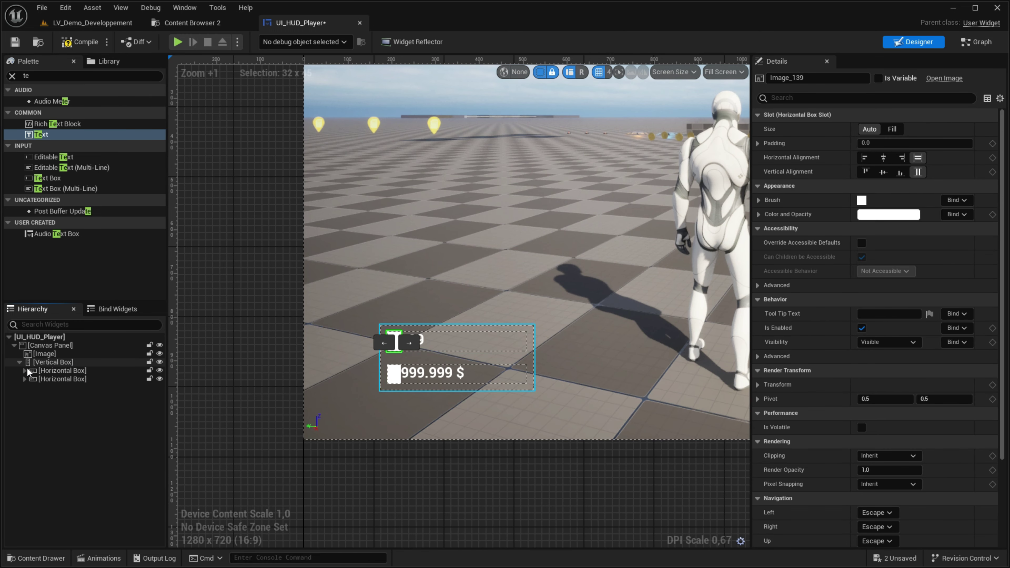
{"action": "left_click", "coordinate": [54, 404]}
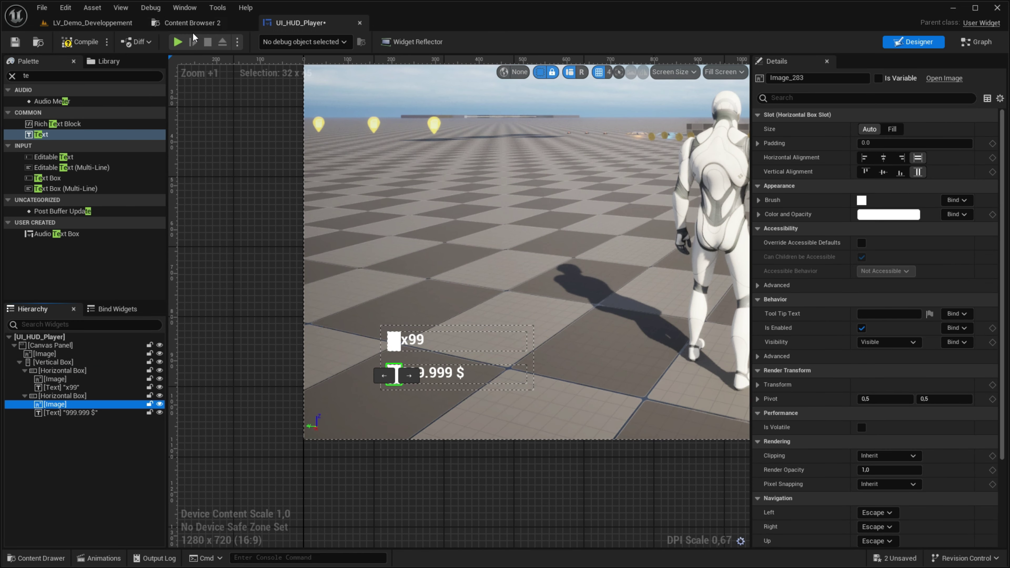
Apply T_UI_Hearth to the top-row image, set Fill sizing and center it.
{"action": "left_click", "coordinate": [191, 22]}
{"action": "left_click", "coordinate": [359, 243]}
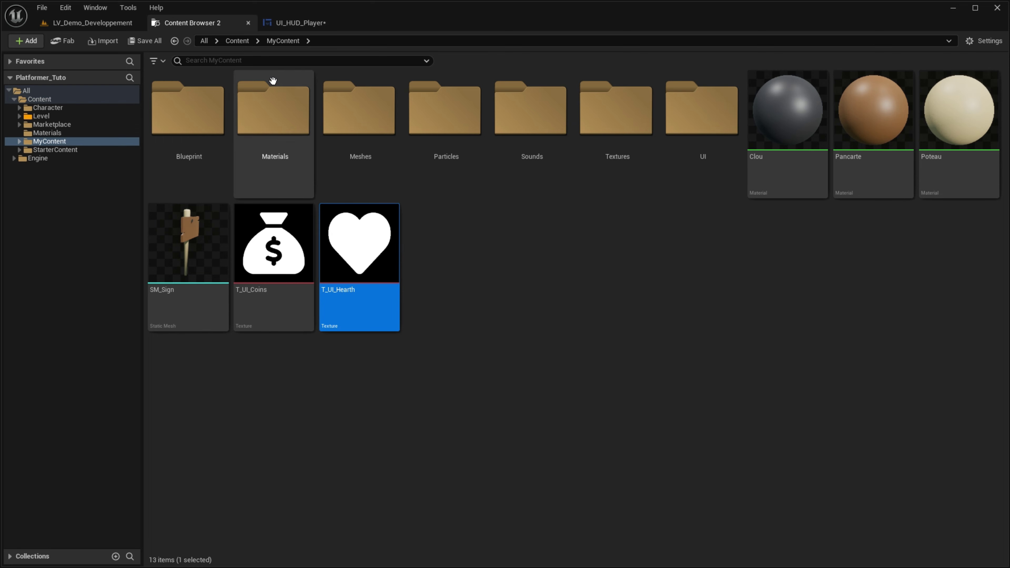
{"action": "left_click", "coordinate": [284, 23]}
{"action": "left_click", "coordinate": [394, 342]}
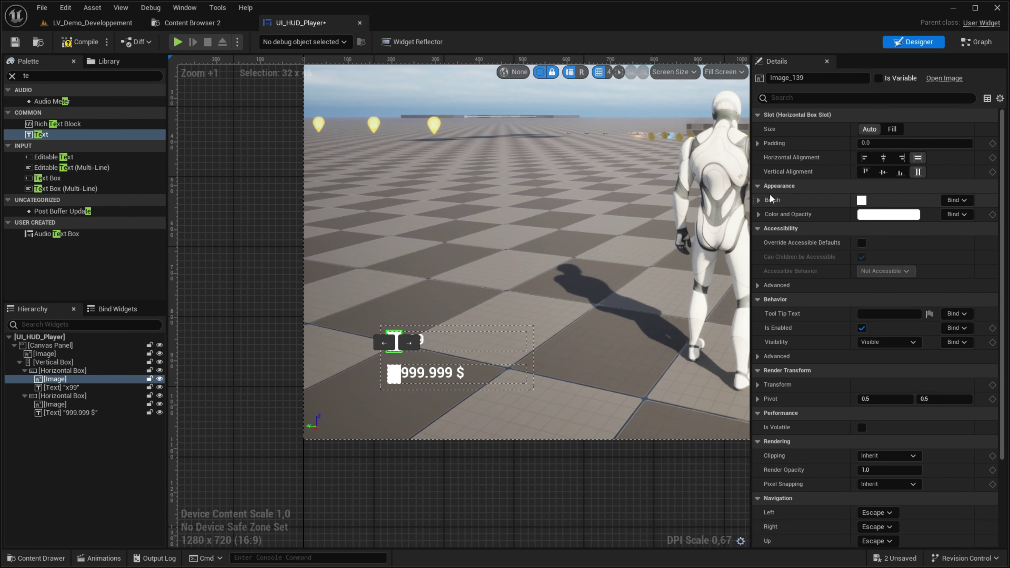
{"action": "left_click", "coordinate": [758, 200]}
{"action": "left_click", "coordinate": [894, 228]}
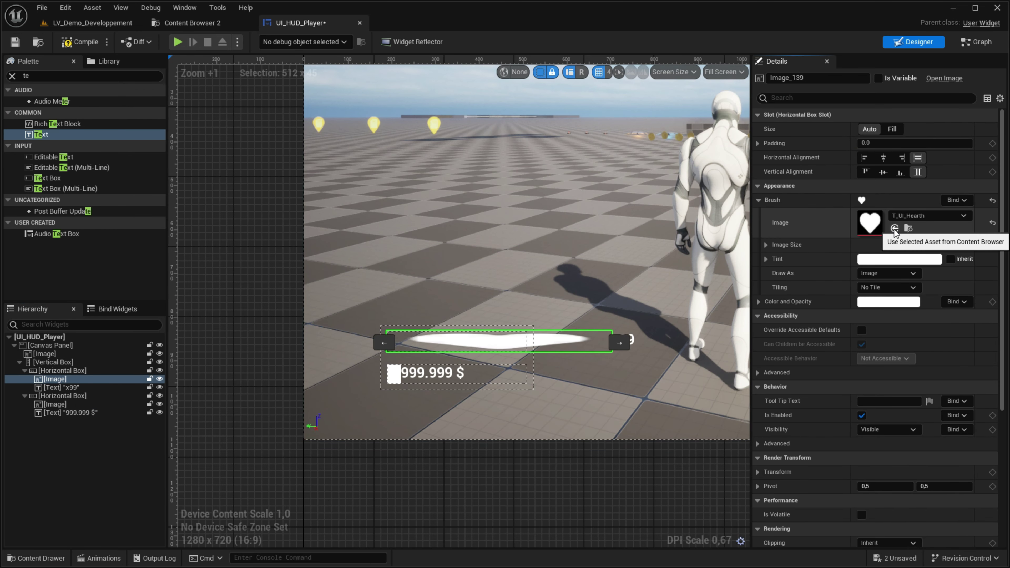
{"action": "left_click", "coordinate": [891, 129]}
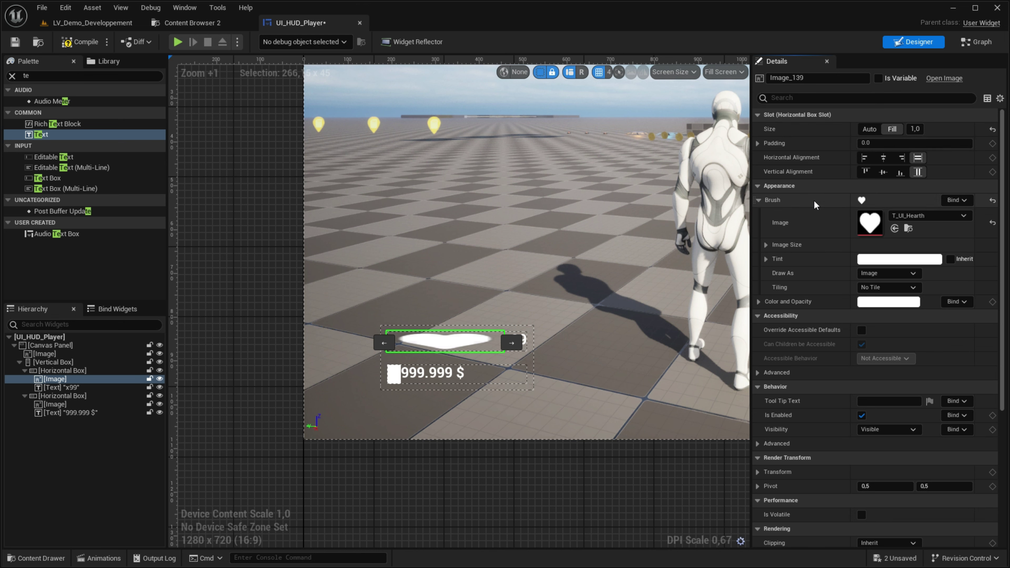
{"action": "left_click", "coordinate": [884, 157]}
{"action": "left_click", "coordinate": [883, 173]}
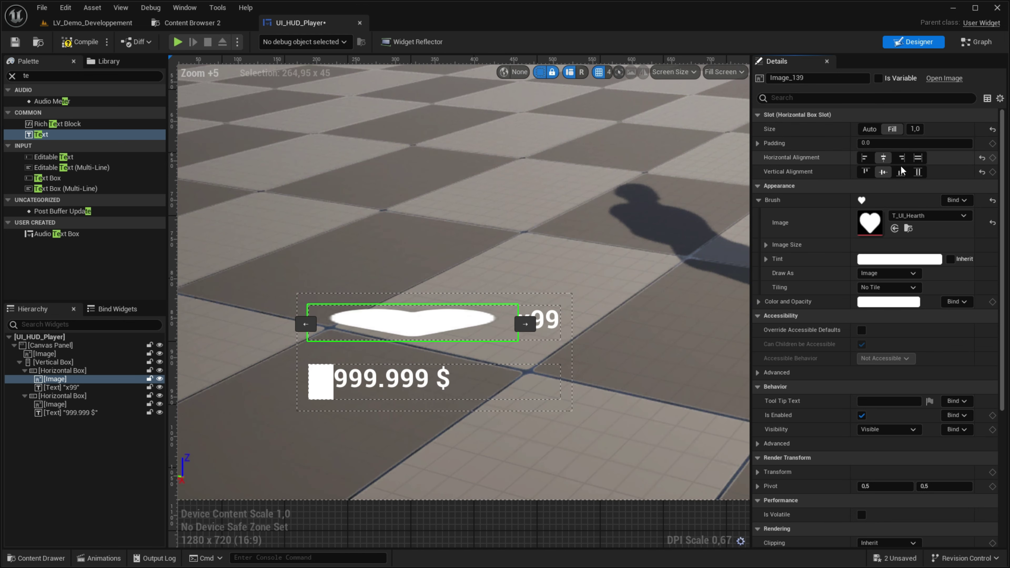
Make the x99 text fill the row aligned right, keeping the heart on Fill.
{"action": "left_click", "coordinate": [59, 387]}
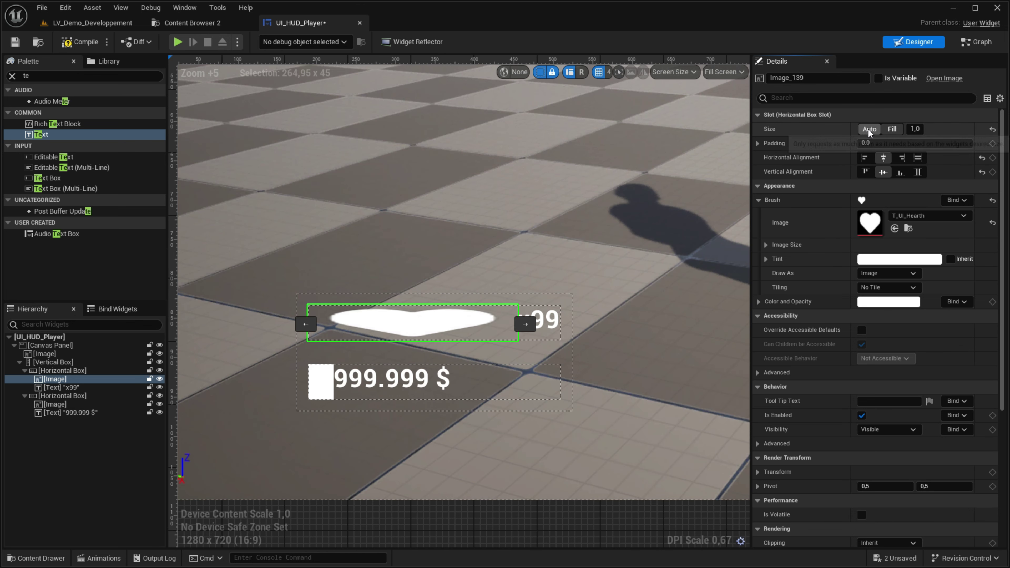
{"action": "left_click", "coordinate": [893, 129]}
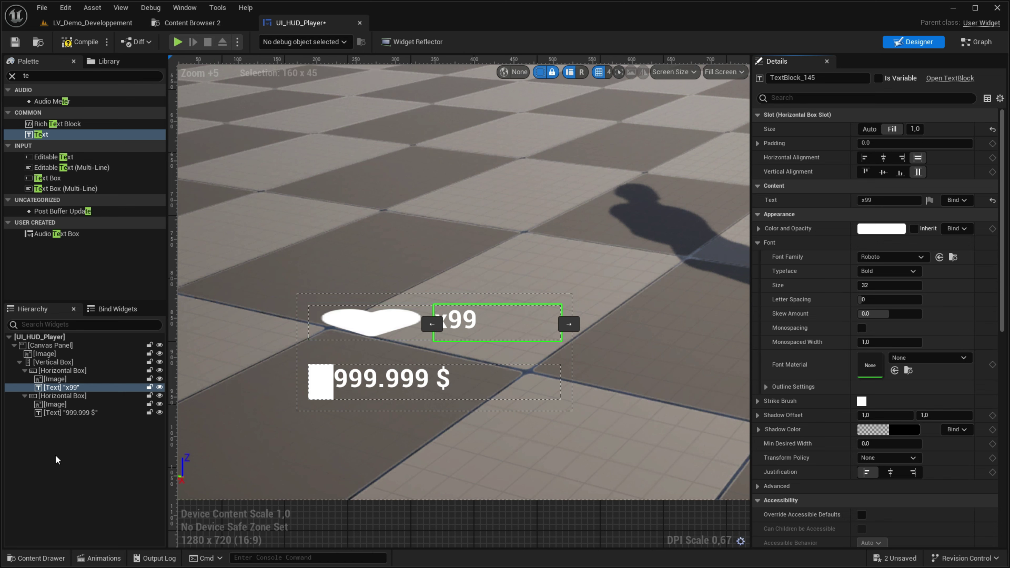
{"action": "left_click", "coordinate": [56, 379]}
{"action": "left_click", "coordinate": [869, 129]}
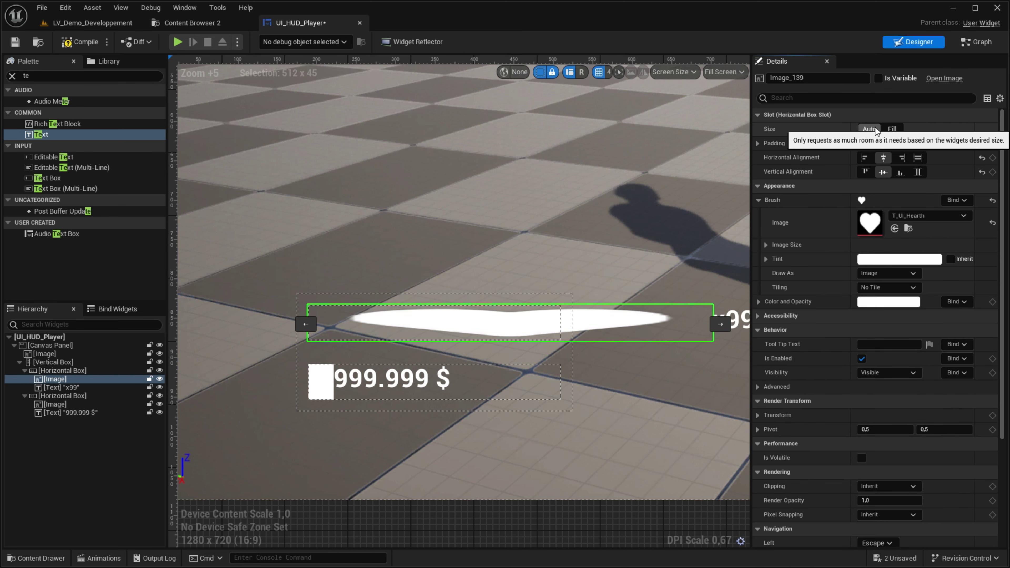
{"action": "left_click", "coordinate": [892, 129]}
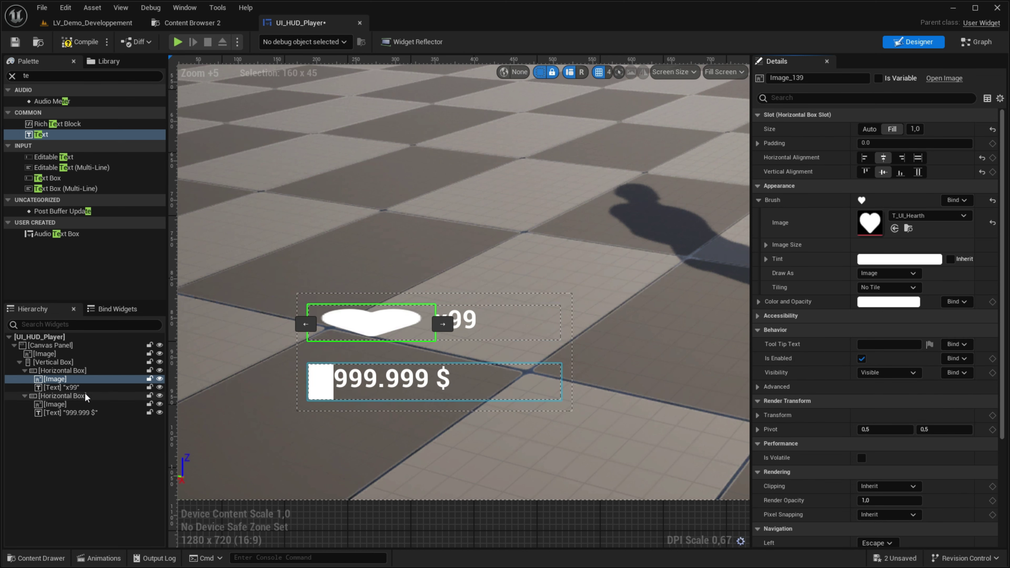
{"action": "left_click", "coordinate": [438, 335]}
{"action": "left_click", "coordinate": [378, 324]}
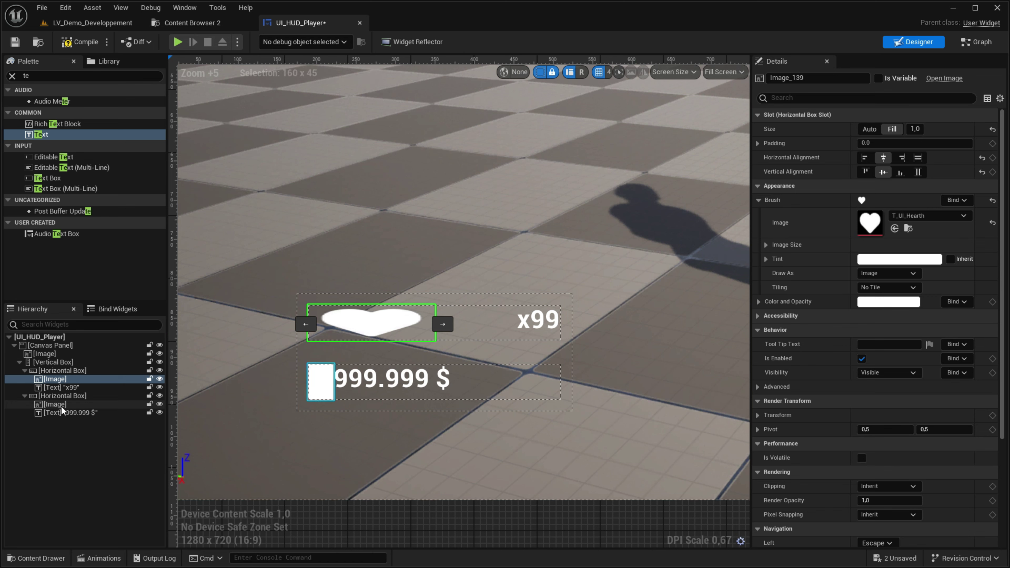
Apply T_UI_Coins to the amount-row image and set it and '999.999 $' to Fill.
{"action": "left_click", "coordinate": [55, 403]}
{"action": "left_click", "coordinate": [192, 23]}
{"action": "left_click", "coordinate": [286, 262]}
{"action": "left_click", "coordinate": [300, 22]}
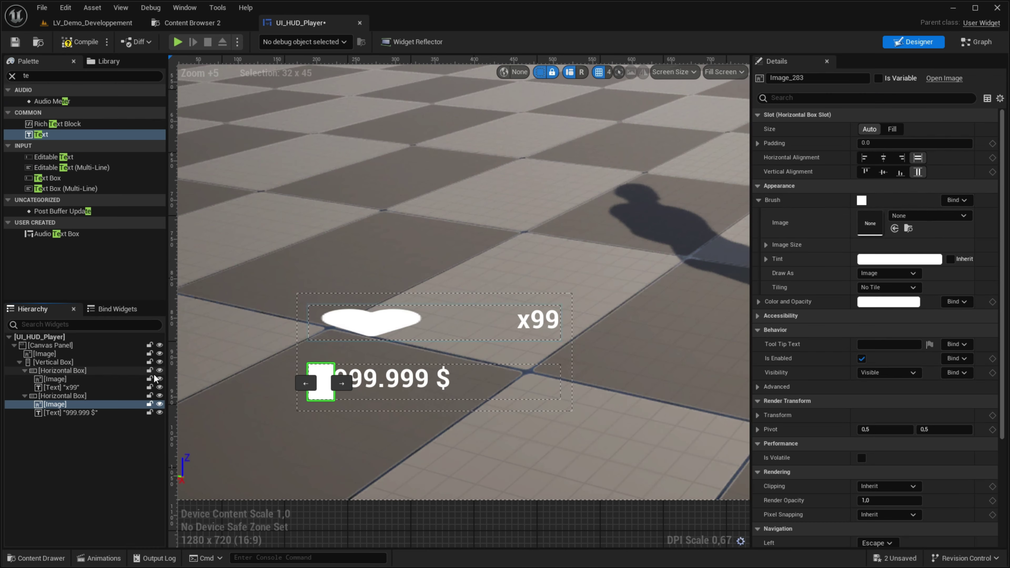
{"action": "left_click", "coordinate": [895, 228]}
{"action": "left_click", "coordinate": [63, 414], "text": "ctrl"}
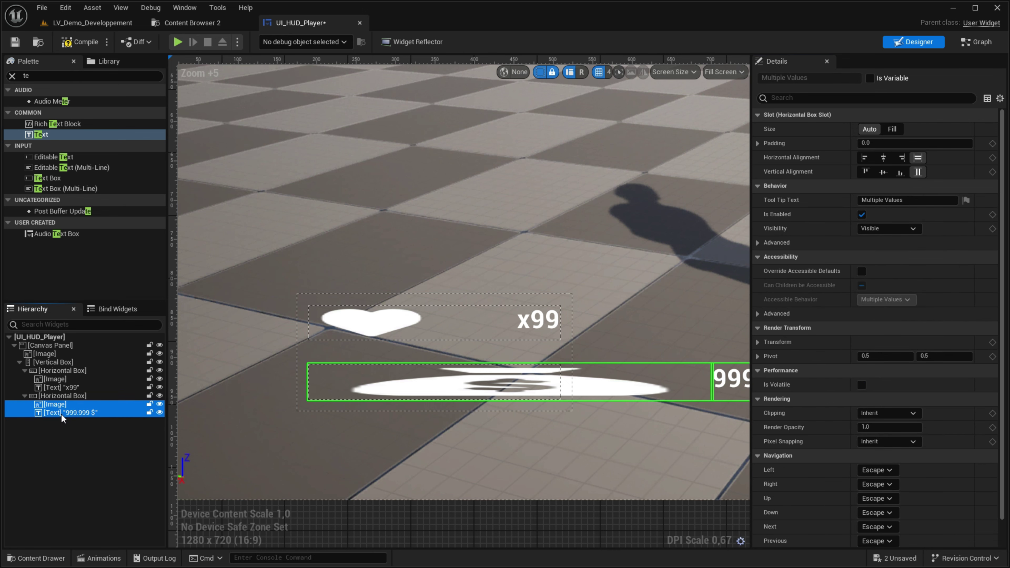
{"action": "left_click", "coordinate": [892, 129]}
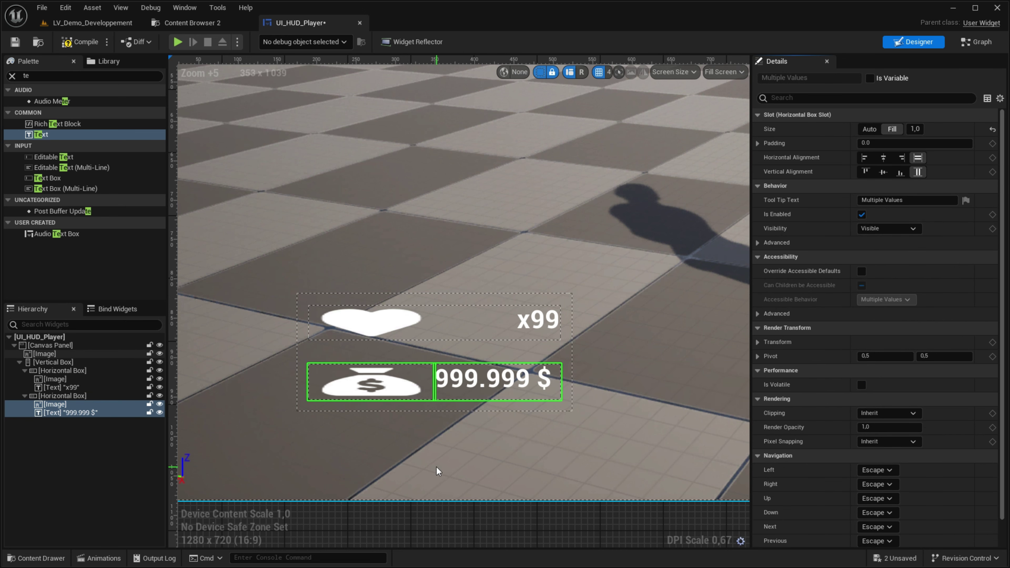
{"action": "left_click", "coordinate": [393, 384]}
Set the HUD Vertical Box size to 150 by 150.
{"action": "left_click", "coordinate": [54, 362]}
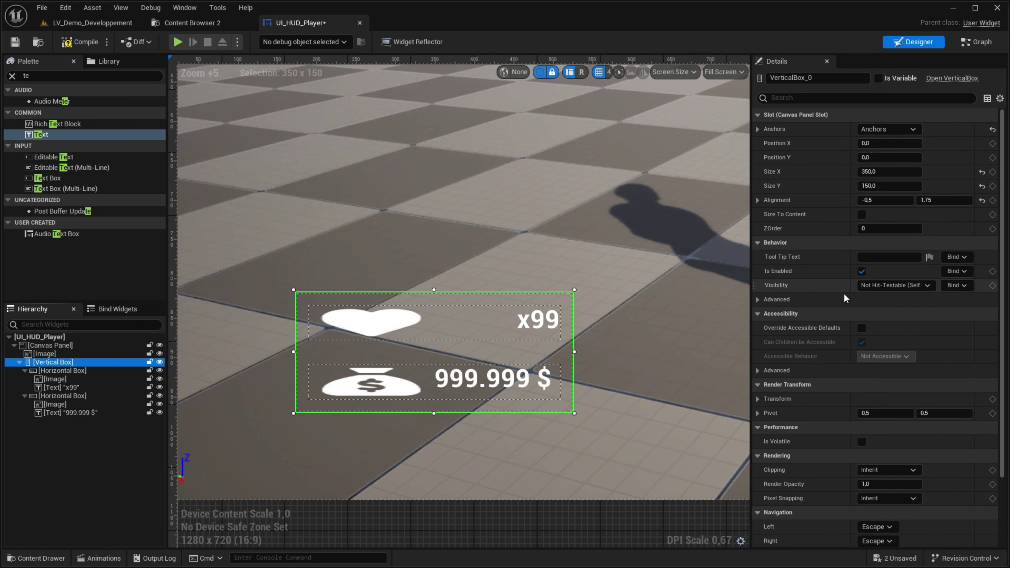
{"action": "left_click_drag", "start_coordinate": [889, 186], "coordinate": [911, 186]}
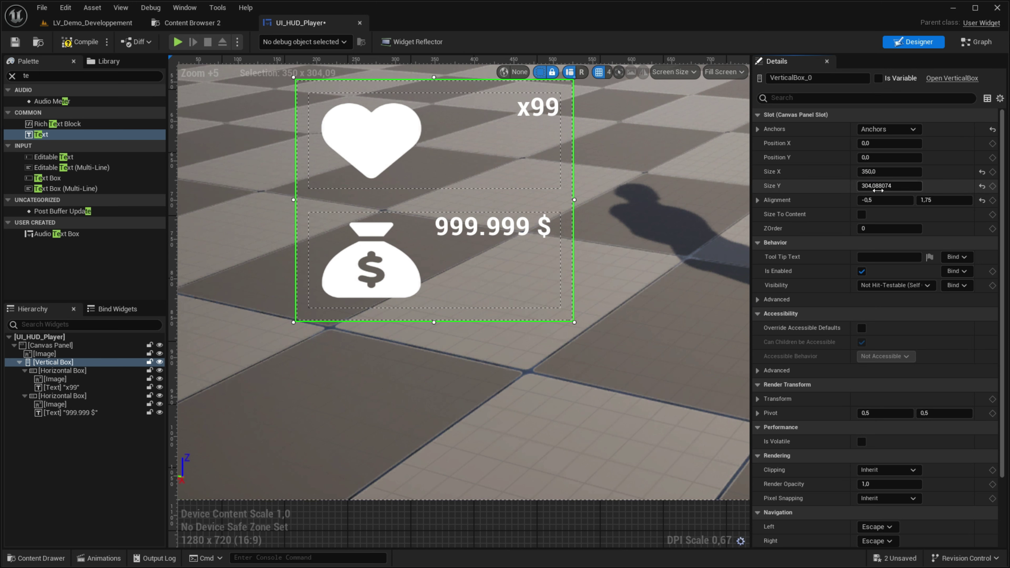
{"action": "type", "text": "50"}
{"action": "key", "text": "Return"}
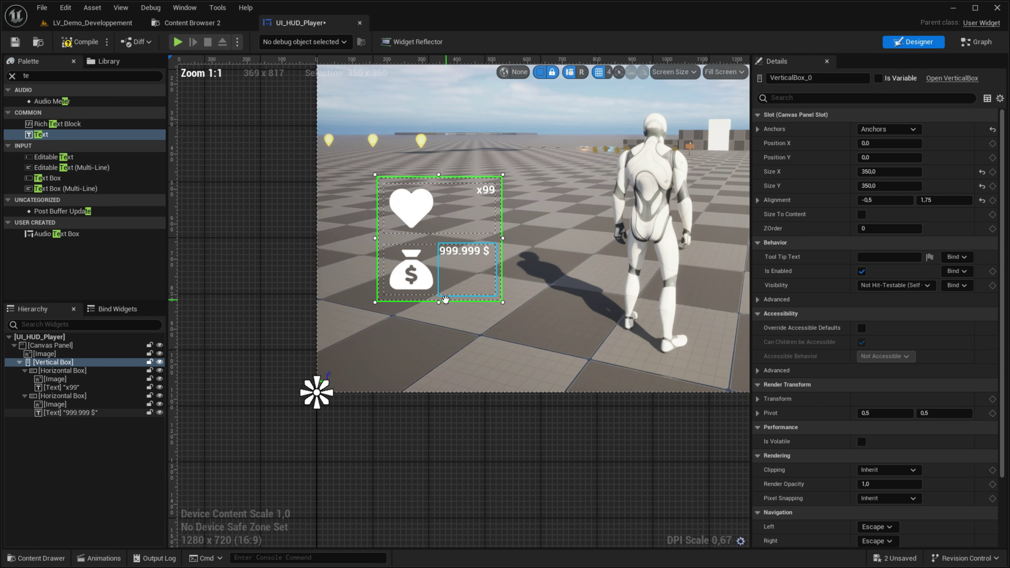
{"action": "left_click", "coordinate": [877, 170]}
{"action": "type", "text": "150"}
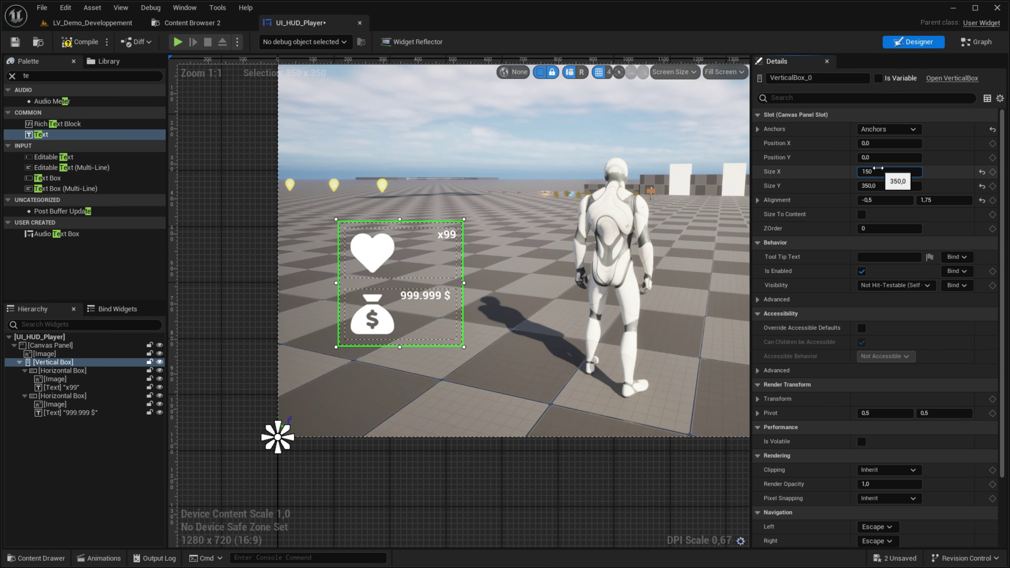
{"action": "key", "text": "Tab"}
{"action": "type", "text": "150"}
{"action": "key", "text": "Tab"}
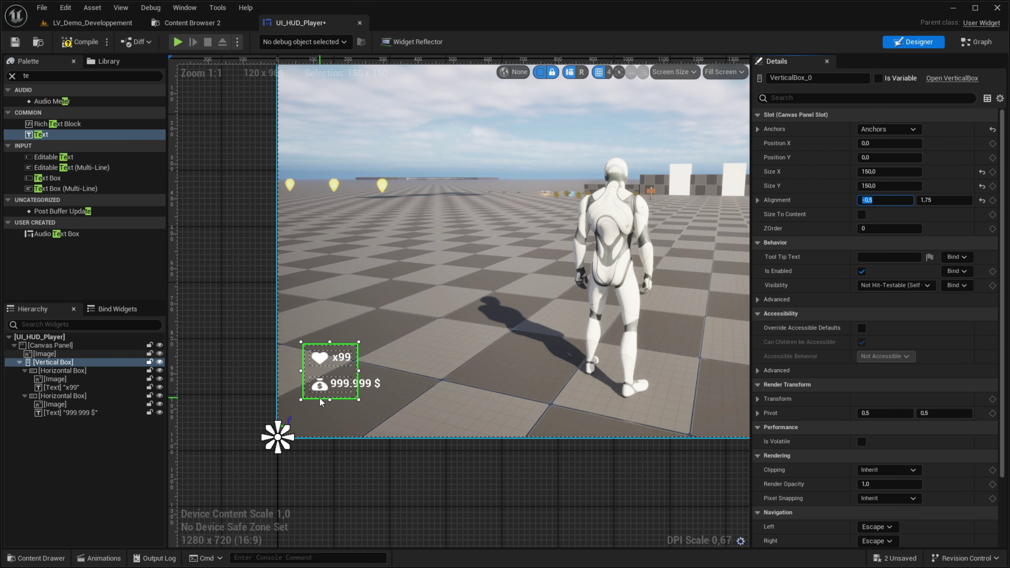
Left-align the heart and coin bag images and compile the HUD widget.
{"action": "scroll", "coordinate": [328, 406], "scroll_direction": "up", "scroll_amount": 2}
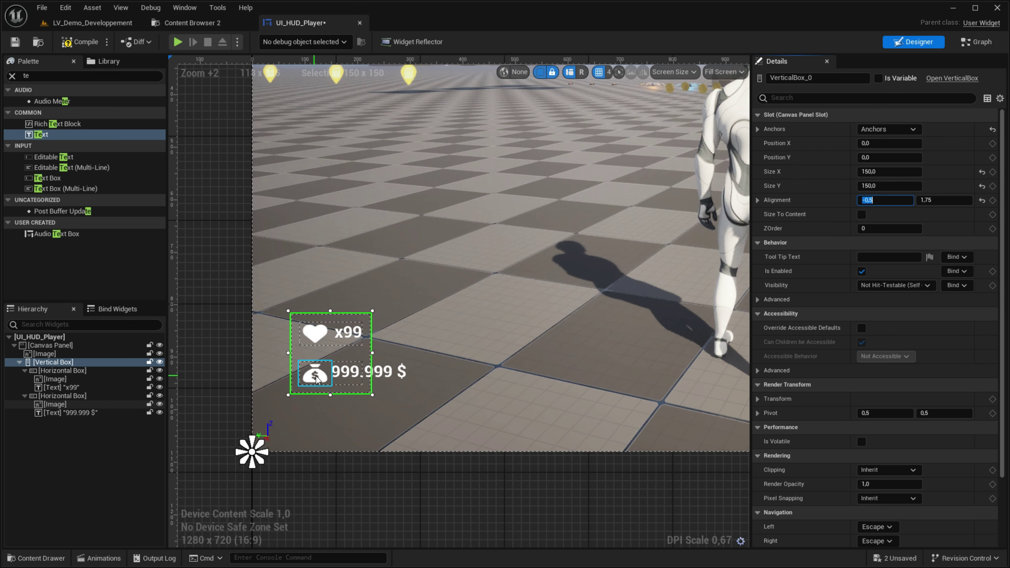
{"action": "left_click", "coordinate": [311, 337]}
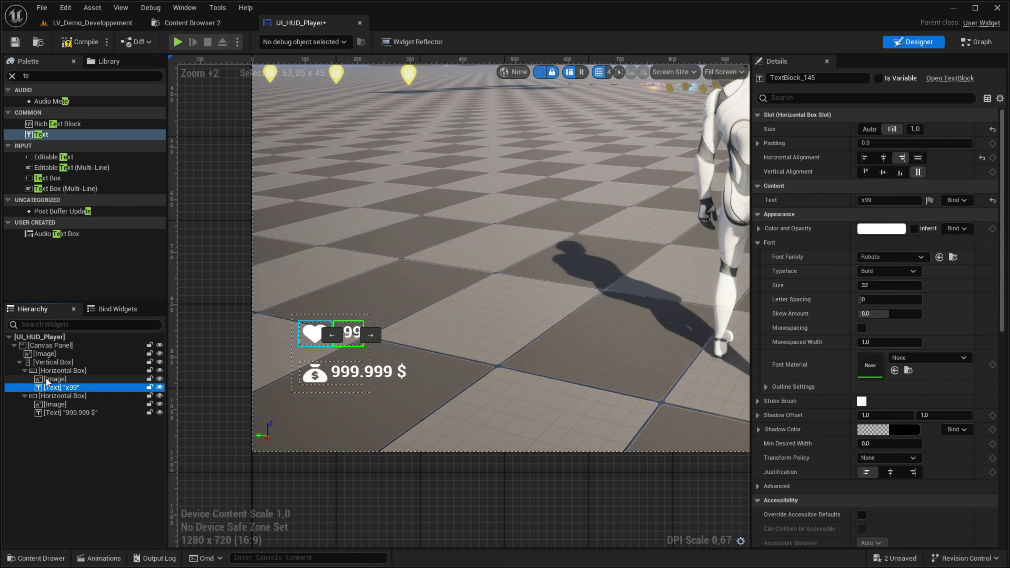
{"action": "left_click", "coordinate": [52, 404], "text": "ctrl"}
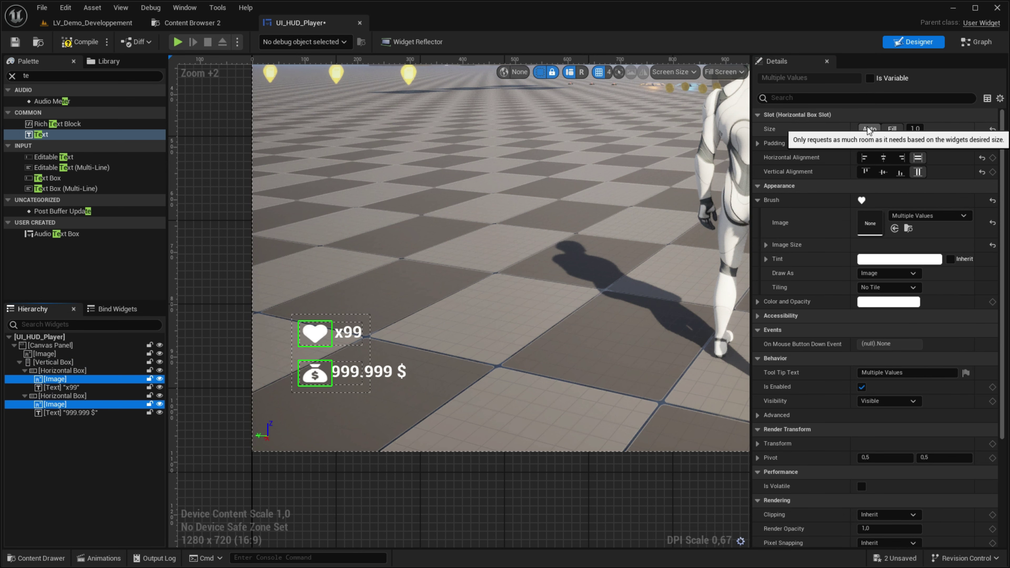
{"action": "left_click", "coordinate": [865, 158]}
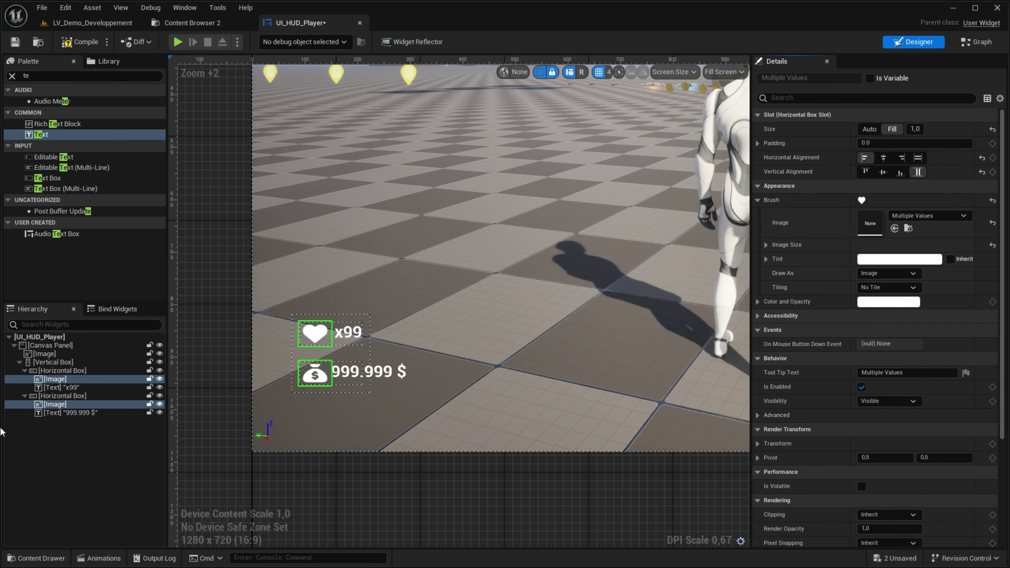
{"action": "left_click", "coordinate": [64, 387]}
{"action": "left_click", "coordinate": [66, 412], "text": "ctrl"}
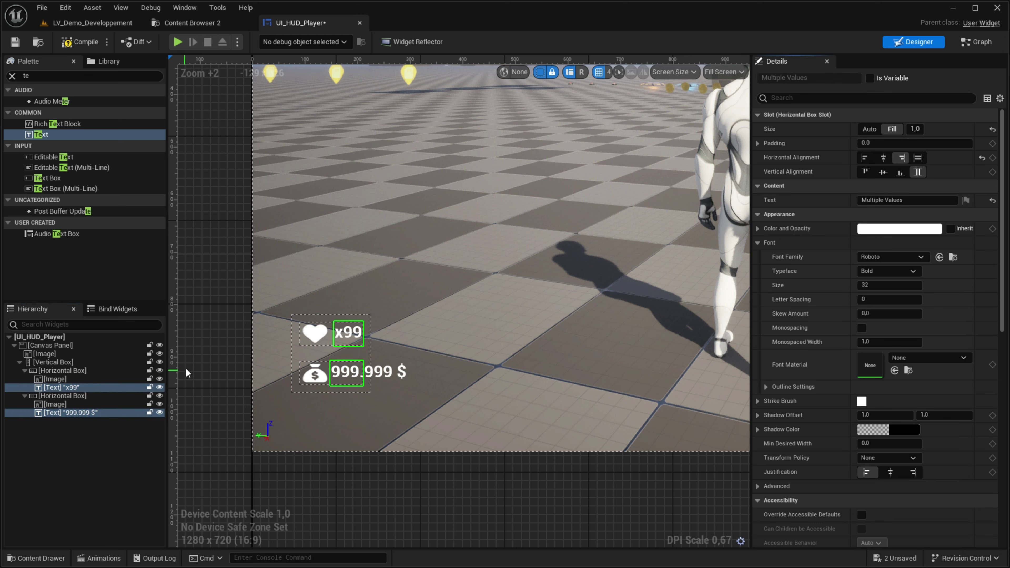
{"action": "left_click", "coordinate": [344, 428]}
{"action": "left_click", "coordinate": [87, 43]}
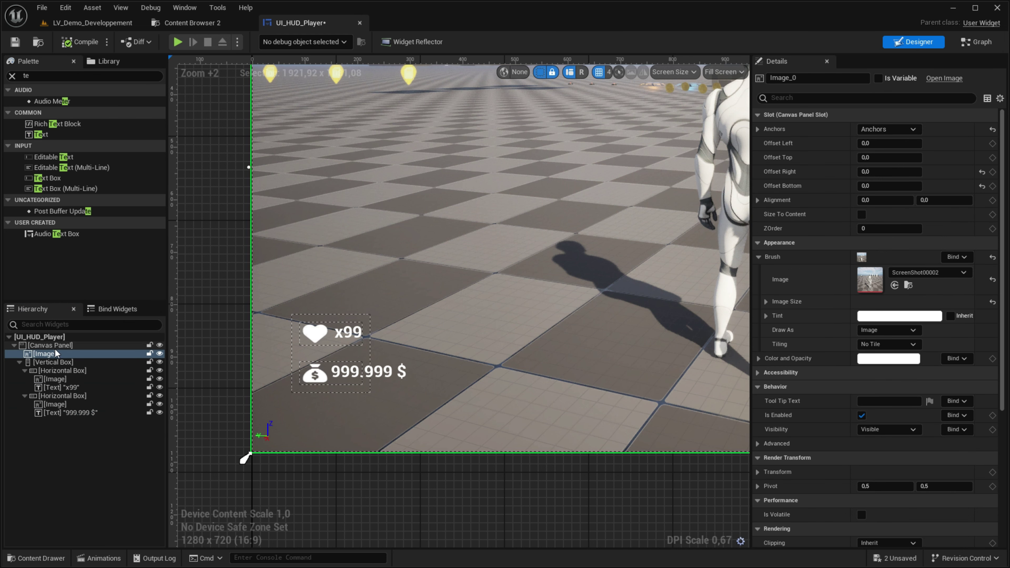
In the level editor's content browser, navigate to Content > Character.
{"action": "left_click", "coordinate": [187, 23]}
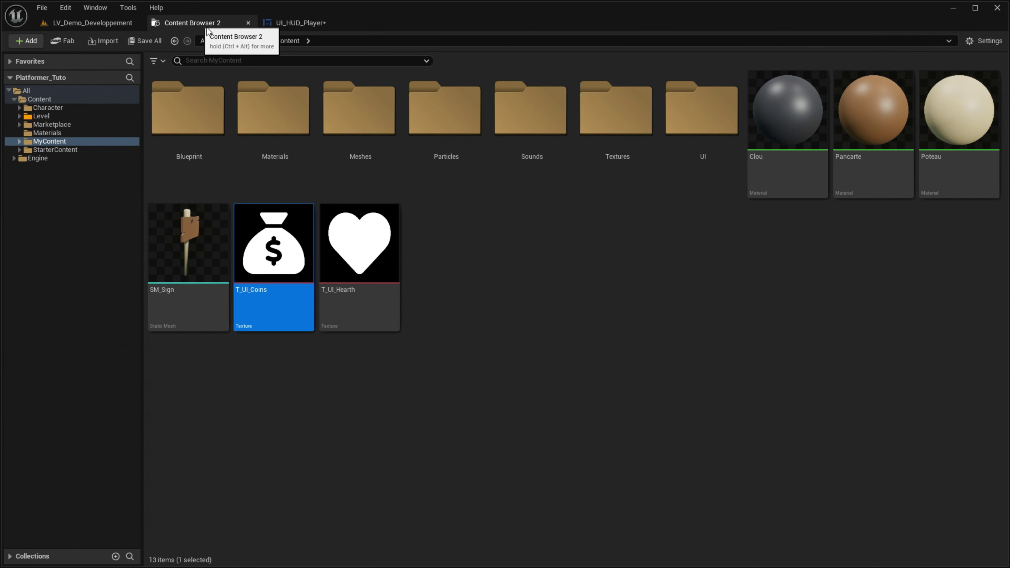
{"action": "left_click", "coordinate": [93, 22]}
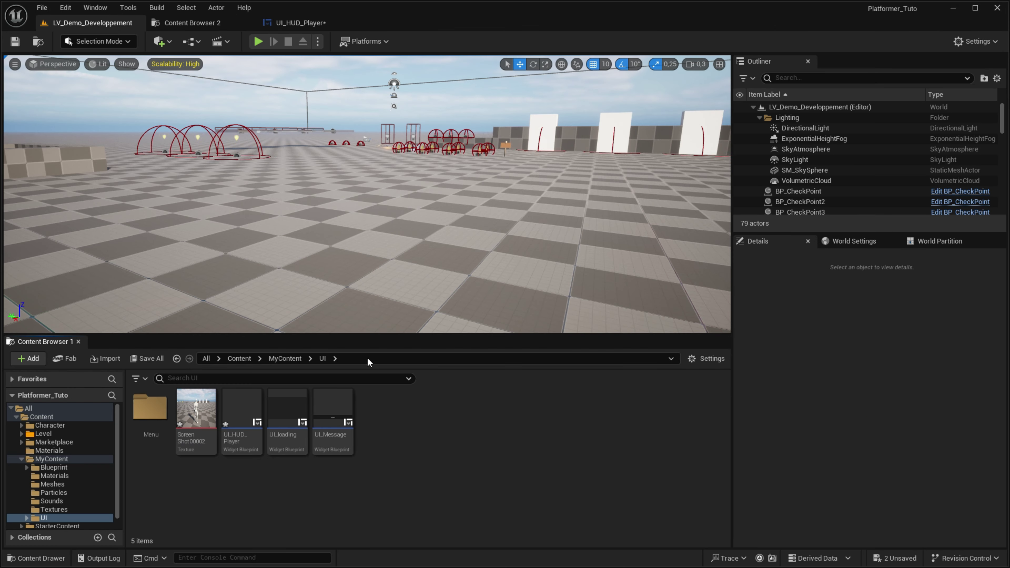
{"action": "left_click", "coordinate": [239, 359]}
{"action": "double_click", "coordinate": [150, 407]}
Open BP_Character_Player and paste in the Create Widget and Add to Viewport nodes.
{"action": "left_click", "coordinate": [265, 408]}
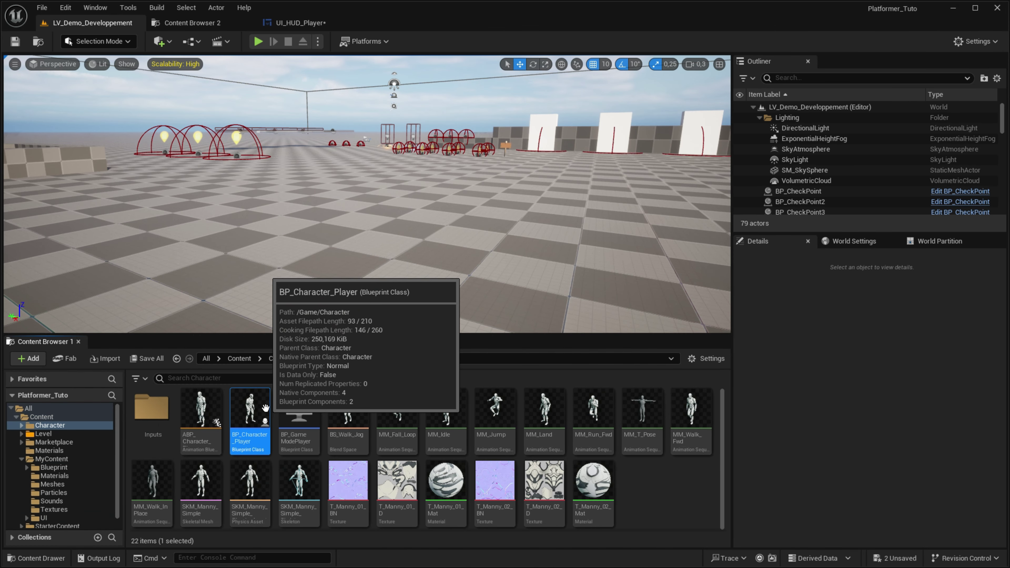
{"action": "double_click", "coordinate": [265, 407]}
{"action": "left_click", "coordinate": [415, 257]}
{"action": "scroll", "coordinate": [416, 257], "scroll_direction": "down", "scroll_amount": 5}
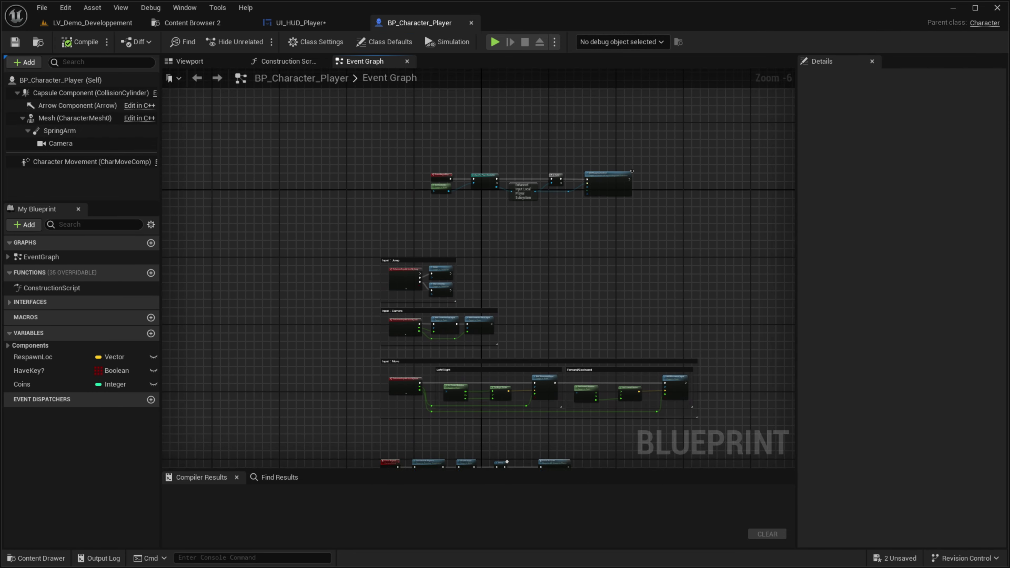
{"action": "scroll", "coordinate": [565, 253], "scroll_direction": "up", "scroll_amount": 6}
{"action": "right_click_drag", "start_coordinate": [265, 250], "coordinate": [435, 313]}
{"action": "key", "text": "ctrl+v"}
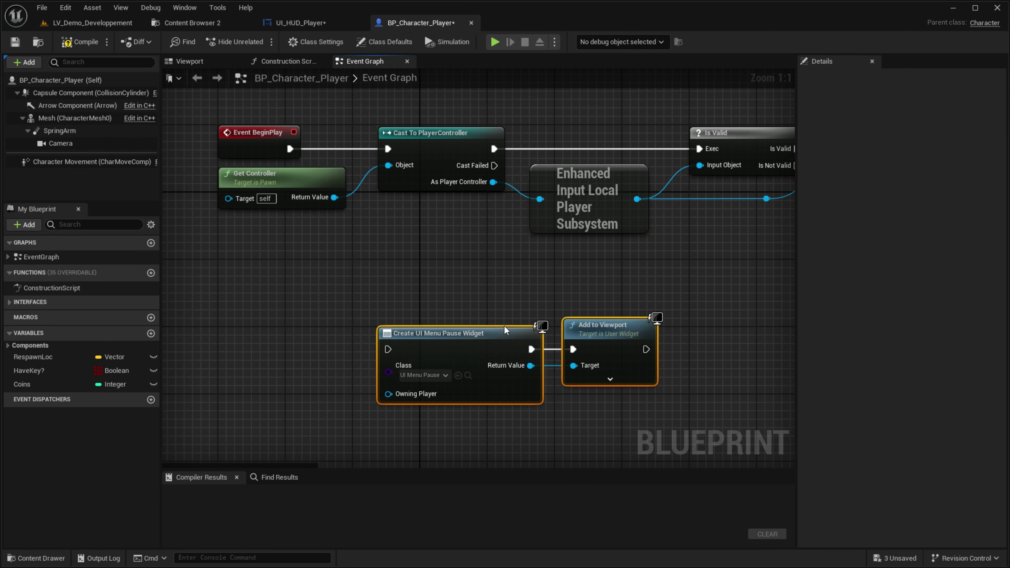
{"action": "left_click_drag", "start_coordinate": [461, 341], "coordinate": [504, 282]}
Set the Create Widget class to UI_HUD_Player and wire it from BeginPlay.
{"action": "left_click", "coordinate": [466, 316]}
{"action": "type", "text": "er"}
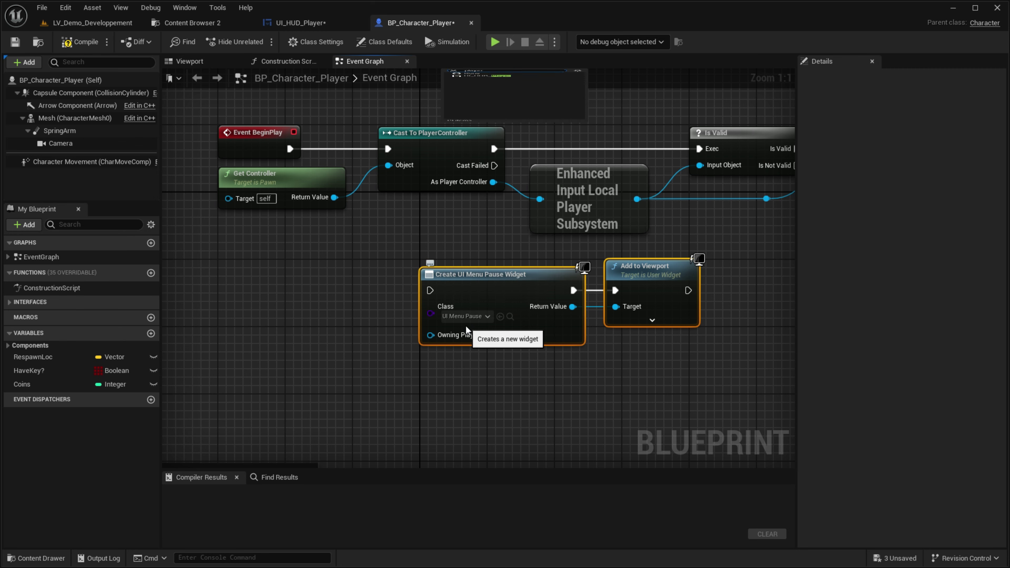
{"action": "key", "text": "Return"}
{"action": "right_click_drag", "start_coordinate": [425, 228], "coordinate": [494, 297]}
{"action": "left_click_drag", "start_coordinate": [358, 217], "coordinate": [499, 360]}
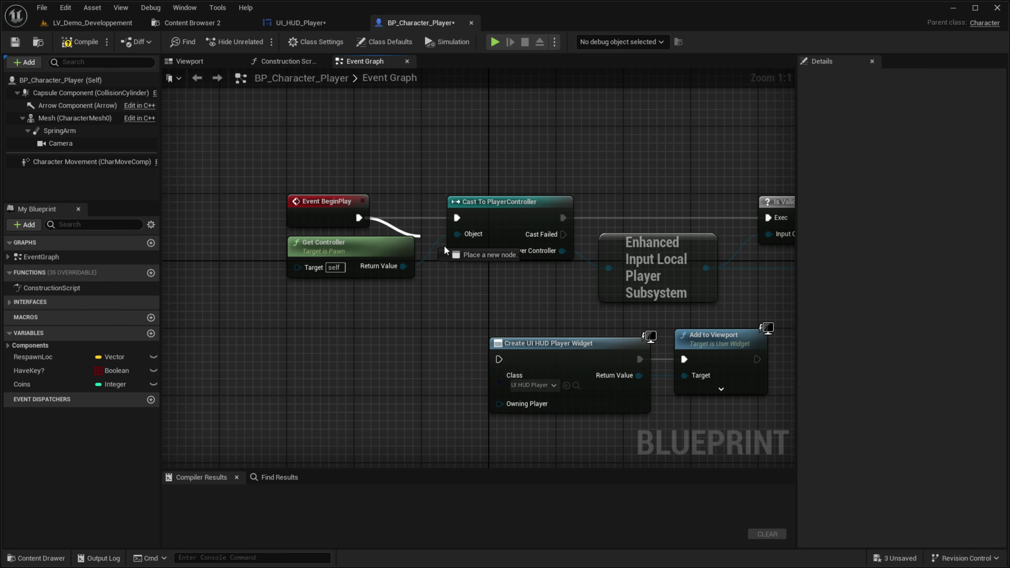
Insert a Sequence after BeginPlay: Then 0 to Cast To PlayerController, Then 1 to widget creation.
{"action": "left_click", "coordinate": [334, 211]}
{"action": "left_click_drag", "start_coordinate": [358, 216], "coordinate": [233, 210]}
{"action": "mouse_move", "coordinate": [233, 210]}
{"action": "right_mouse_down"}
{"action": "mouse_move", "coordinate": [441, 231]}
{"action": "mouse_move", "coordinate": [392, 232]}
{"action": "right_mouse_up"}
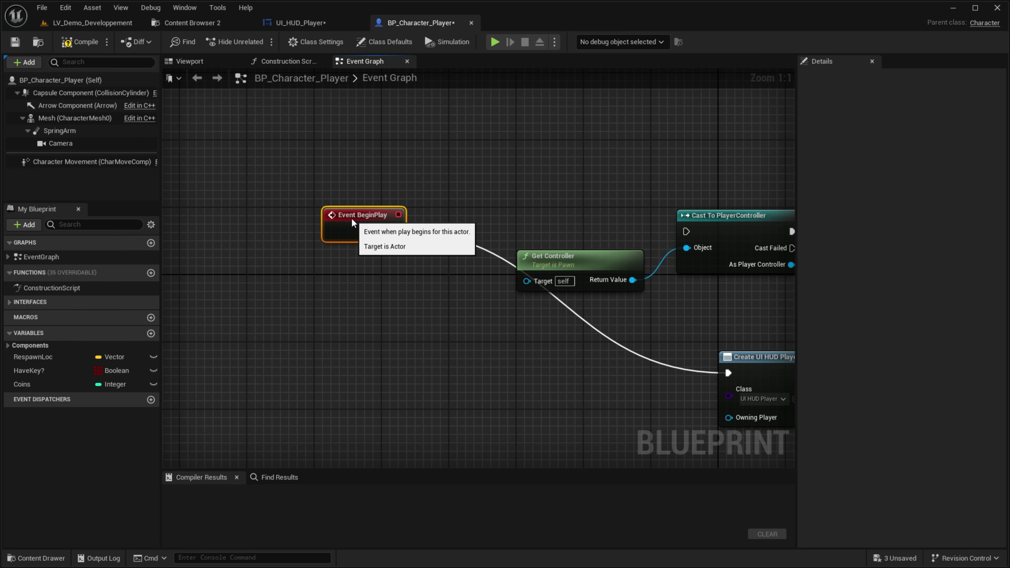
{"action": "left_click_drag", "start_coordinate": [386, 231], "coordinate": [423, 233]}
{"action": "left_click", "coordinate": [513, 383]}
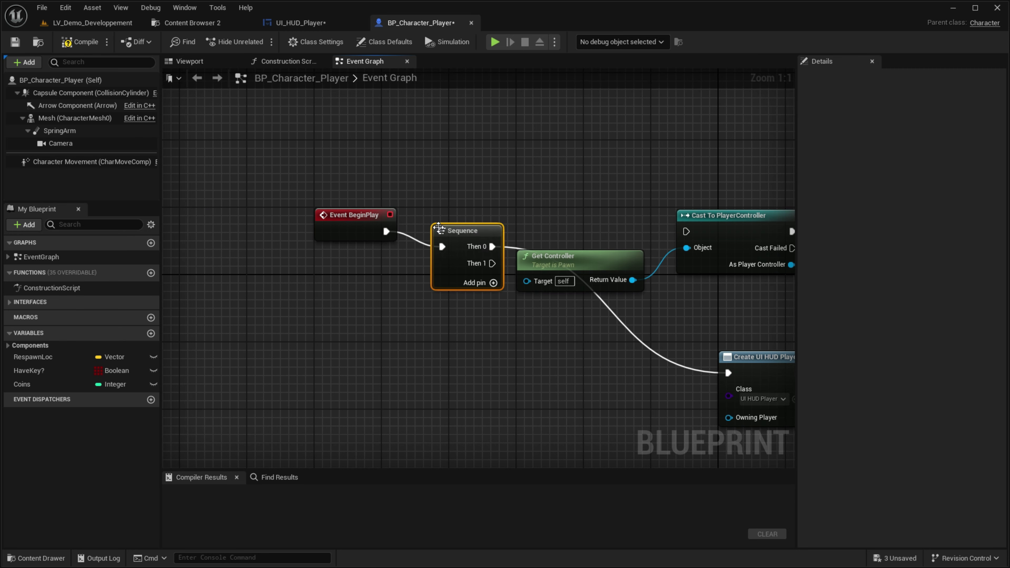
{"action": "right_click_drag", "start_coordinate": [484, 256], "coordinate": [323, 193]}
{"action": "left_click_drag", "start_coordinate": [329, 184], "coordinate": [523, 184]}
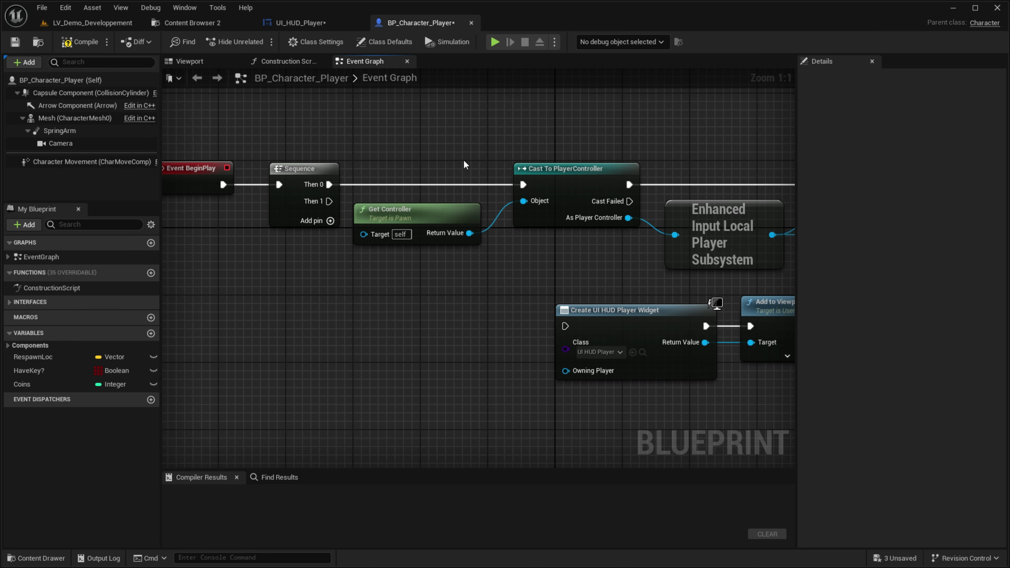
{"action": "left_click_drag", "start_coordinate": [329, 201], "coordinate": [565, 326]}
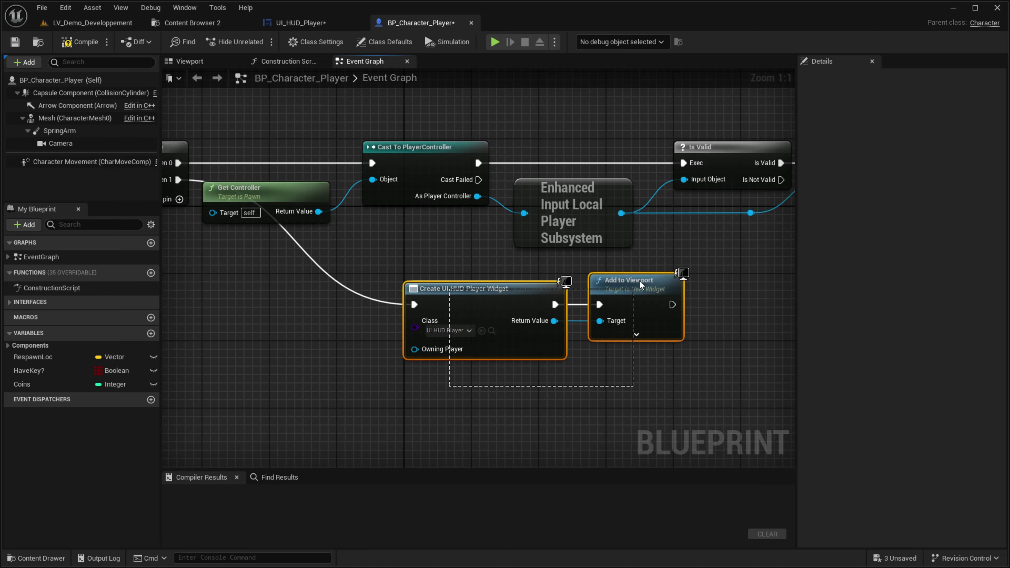
Arrange the widget nodes under Get Controller and compile the character blueprint.
{"action": "right_click_drag", "start_coordinate": [477, 358], "coordinate": [489, 325]}
{"action": "left_click_drag", "start_coordinate": [654, 284], "coordinate": [450, 273]}
{"action": "left_click", "coordinate": [184, 105]}
{"action": "right_click_drag", "start_coordinate": [184, 105], "coordinate": [292, 184]}
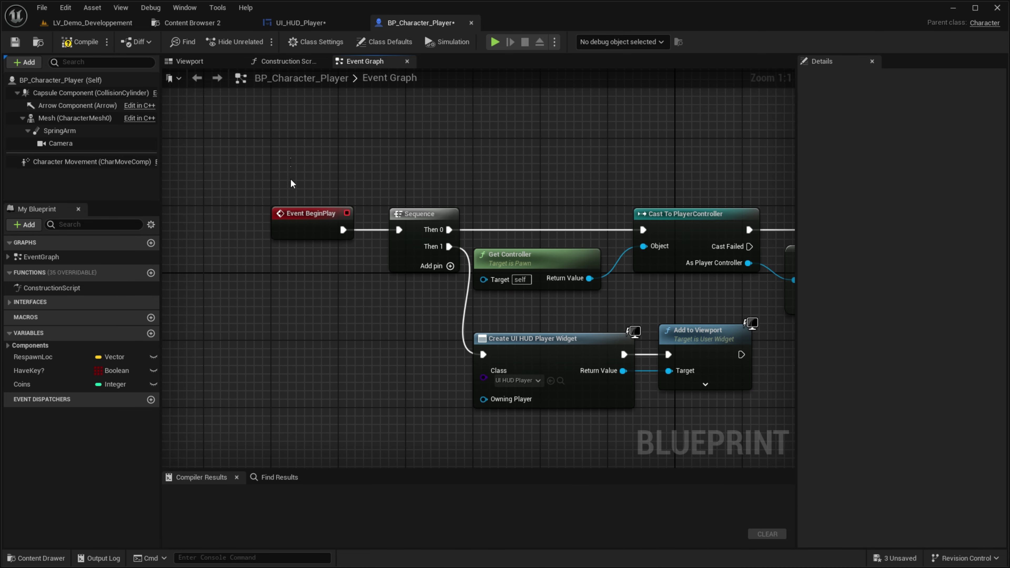
{"action": "right_click_drag", "start_coordinate": [420, 375], "coordinate": [294, 257]}
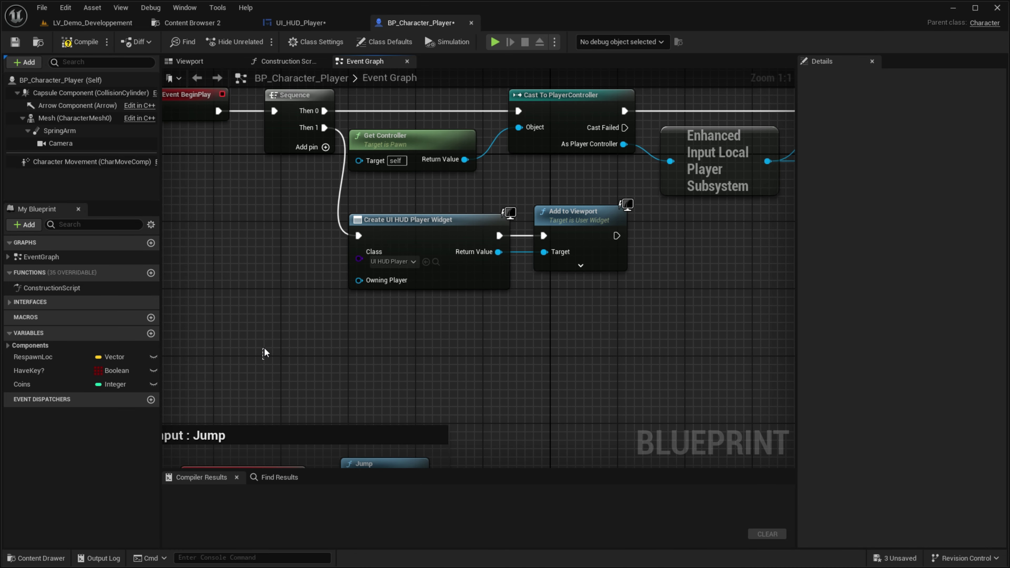
{"action": "left_click_drag", "start_coordinate": [264, 352], "coordinate": [651, 208]}
{"action": "left_click_drag", "start_coordinate": [238, 204], "coordinate": [55, 58]}
{"action": "left_click", "coordinate": [81, 41]}
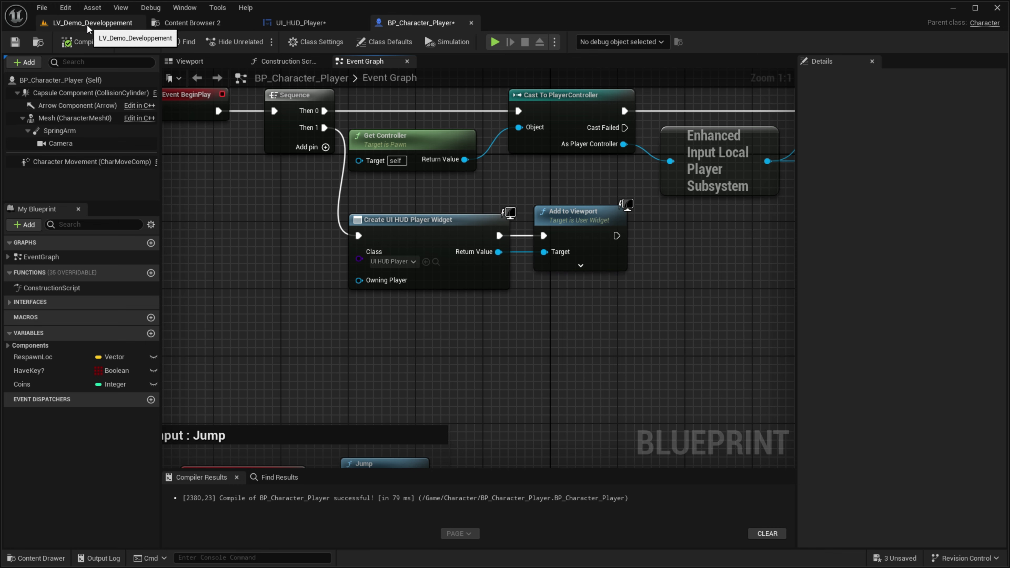
{"action": "left_click", "coordinate": [301, 23]}
Set the background screenshot image's Visibility to Hidden in UI_HUD_Player.
{"action": "right_click_drag", "start_coordinate": [288, 324], "coordinate": [256, 352]}
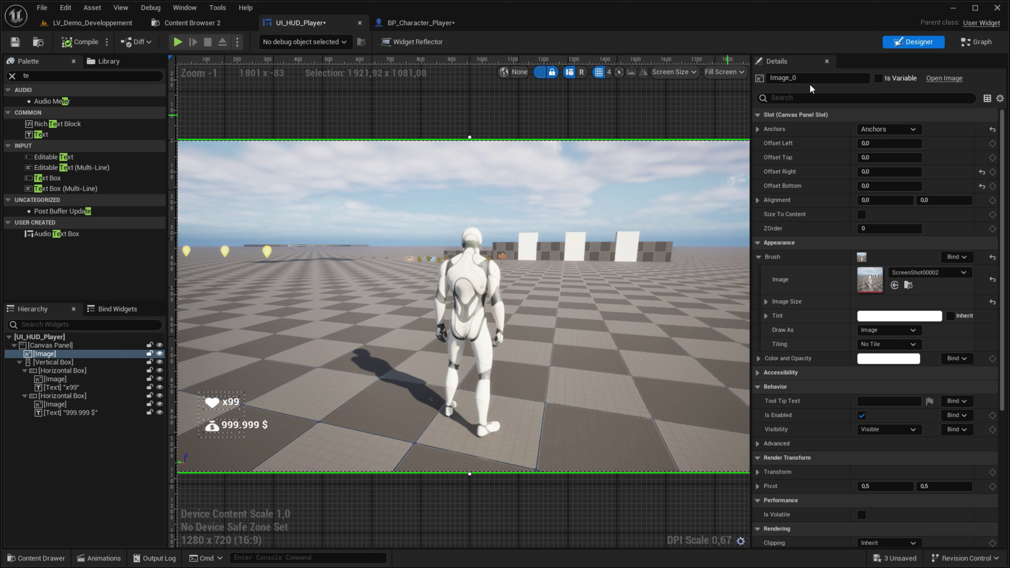
{"action": "type", "text": "s"}
{"action": "type", "text": "s"}
{"action": "key", "text": "ctrl+a"}
{"action": "type", "text": "visi"}
{"action": "left_click", "coordinate": [883, 129]}
{"action": "left_click", "coordinate": [891, 156]}
{"action": "left_click", "coordinate": [772, 98]}
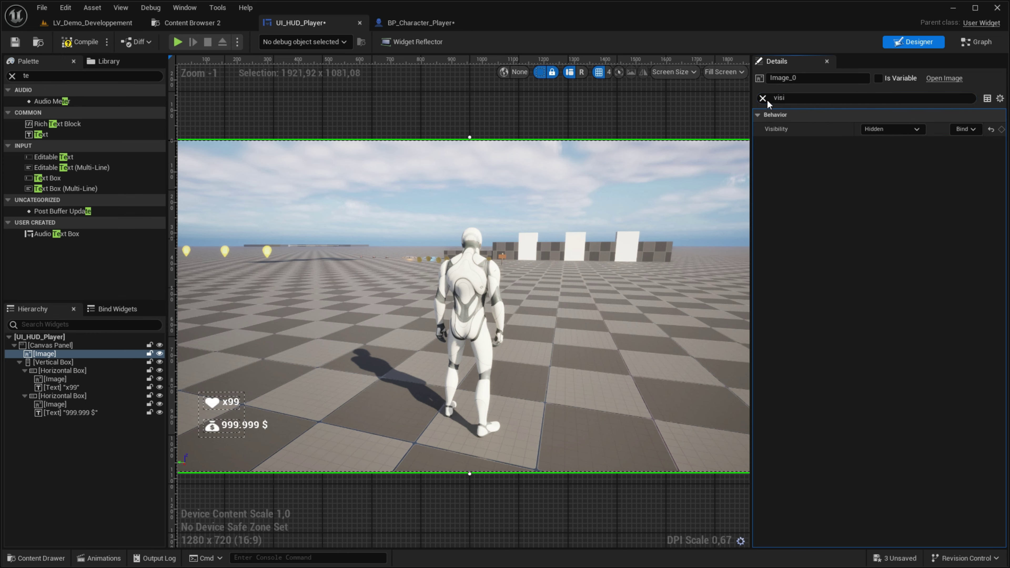
{"action": "left_click", "coordinate": [763, 98]}
Play-test the level, running forward to check the HUD, then save all assets.
{"action": "left_click", "coordinate": [178, 41]}
{"action": "key", "text": "F11"}
{"action": "left_click", "coordinate": [505, 284]}
{"action": "key", "text": "w"}
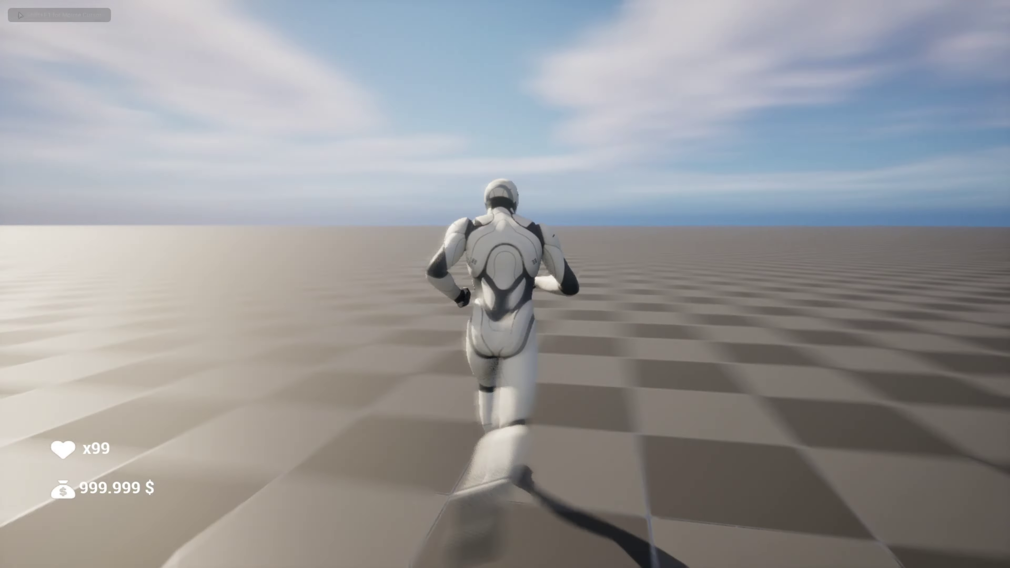
{"action": "key", "text": "Escape"}
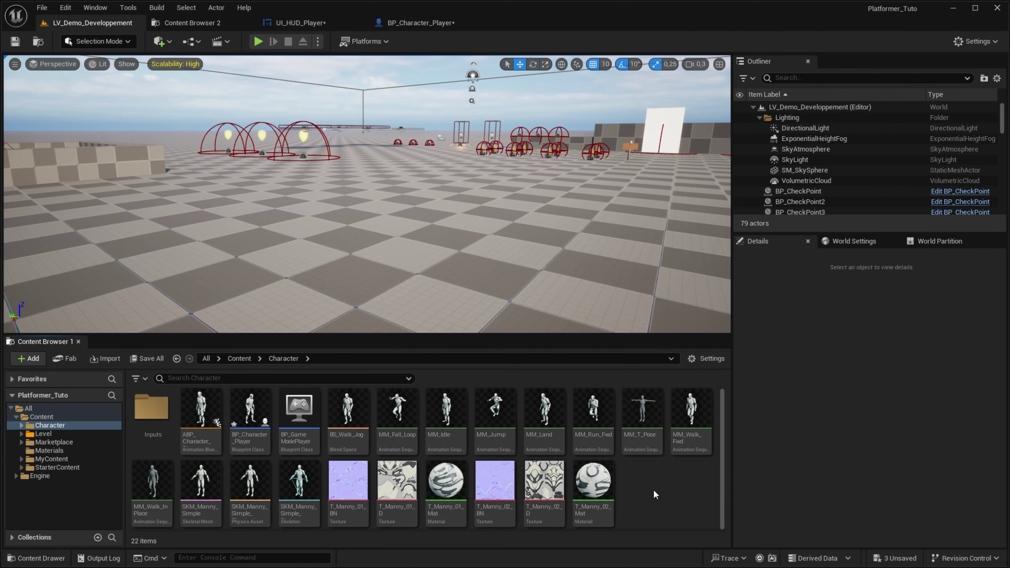
{"action": "key", "text": "ctrl+shift+s"}
Set both counter texts' Vertical Alignment to Center and compile the HUD widget.
{"action": "left_click", "coordinate": [418, 24]}
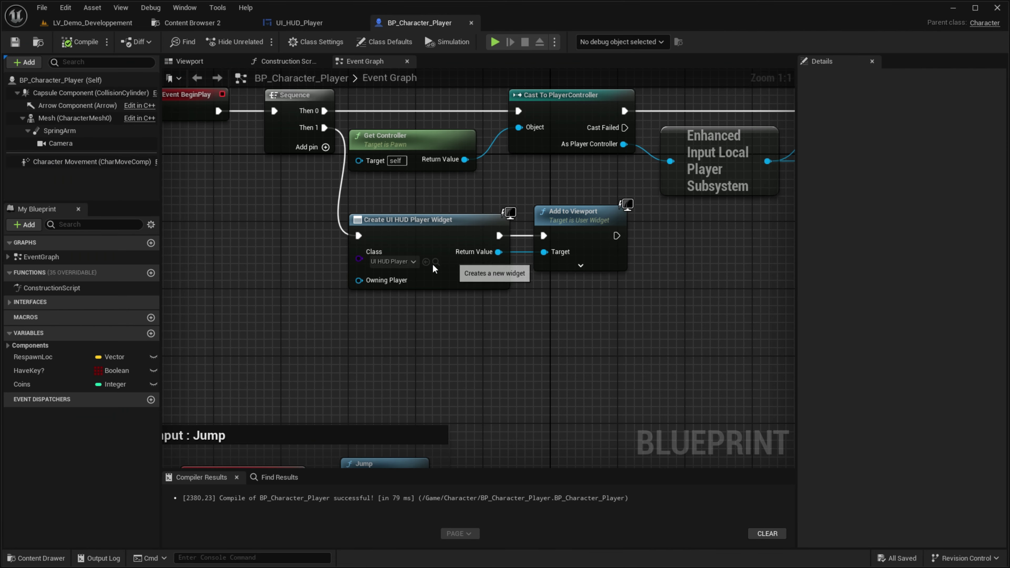
{"action": "left_click", "coordinate": [299, 22]}
{"action": "scroll", "coordinate": [333, 308], "scroll_direction": "up", "scroll_amount": 4}
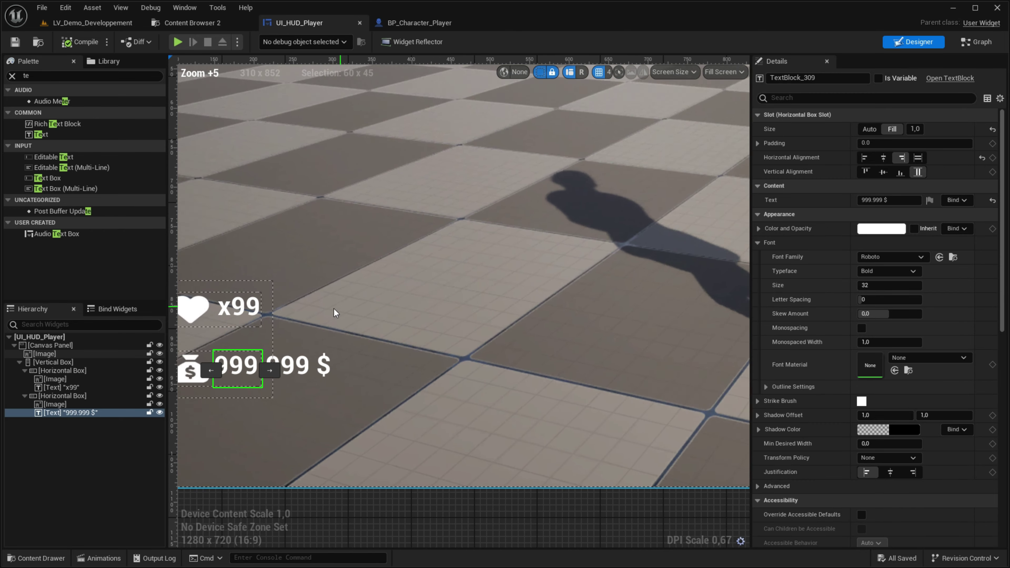
{"action": "scroll", "coordinate": [528, 255], "scroll_direction": "up", "scroll_amount": 1}
{"action": "scroll", "coordinate": [426, 261], "scroll_direction": "up", "scroll_amount": 4}
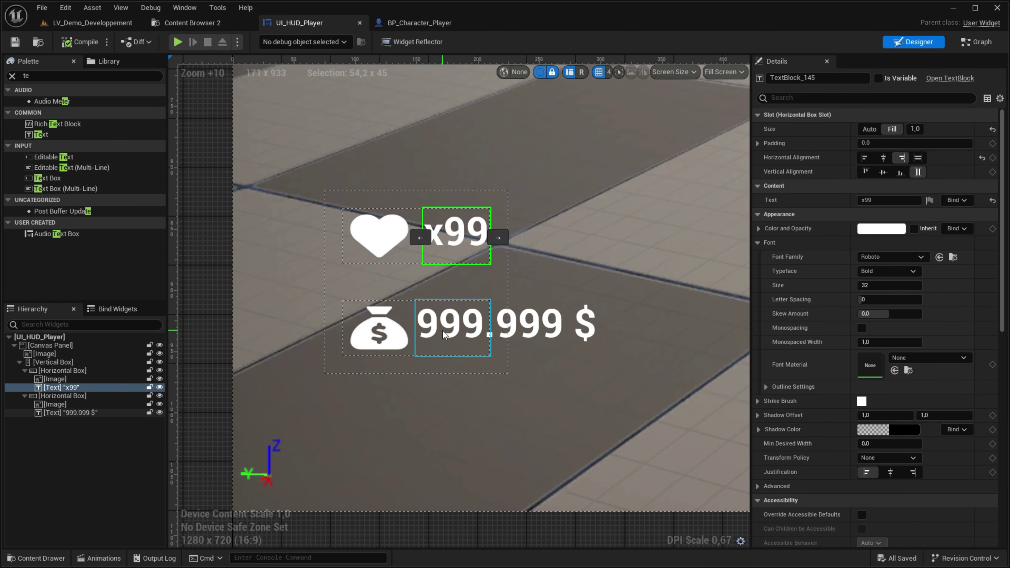
{"action": "left_click", "coordinate": [455, 238], "text": "ctrl"}
{"action": "left_click", "coordinate": [883, 174]}
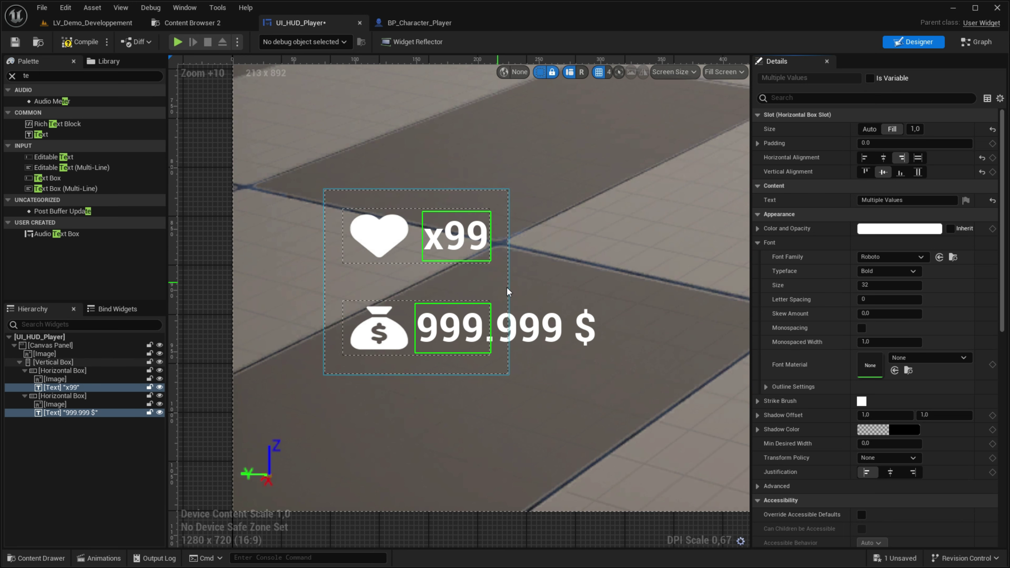
{"action": "scroll", "coordinate": [513, 284], "scroll_direction": "down", "scroll_amount": 3}
{"action": "left_click", "coordinate": [449, 257]}
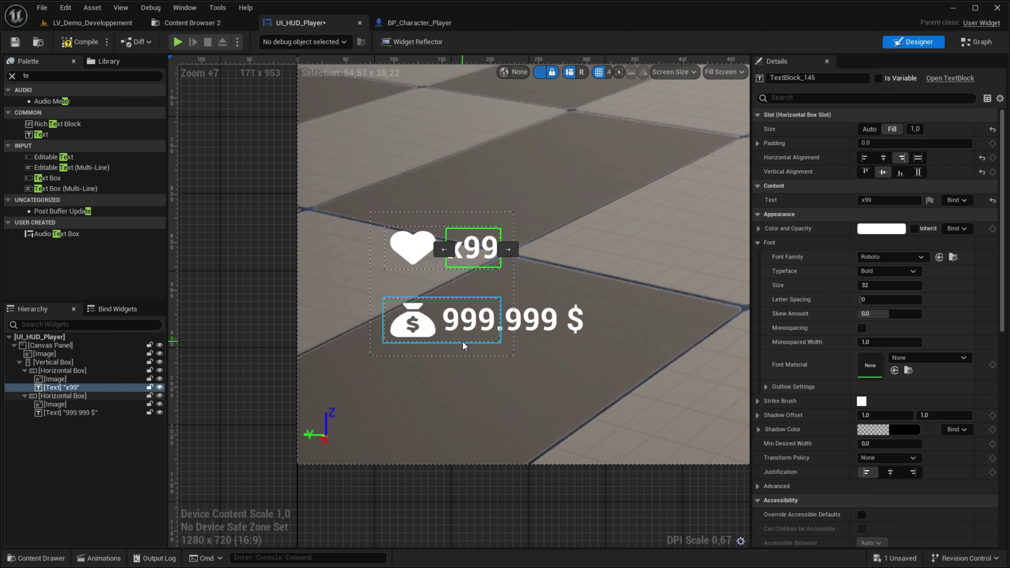
{"action": "left_click", "coordinate": [84, 45]}
Tint the heart image red (FF6767FF).
{"action": "left_click", "coordinate": [413, 246]}
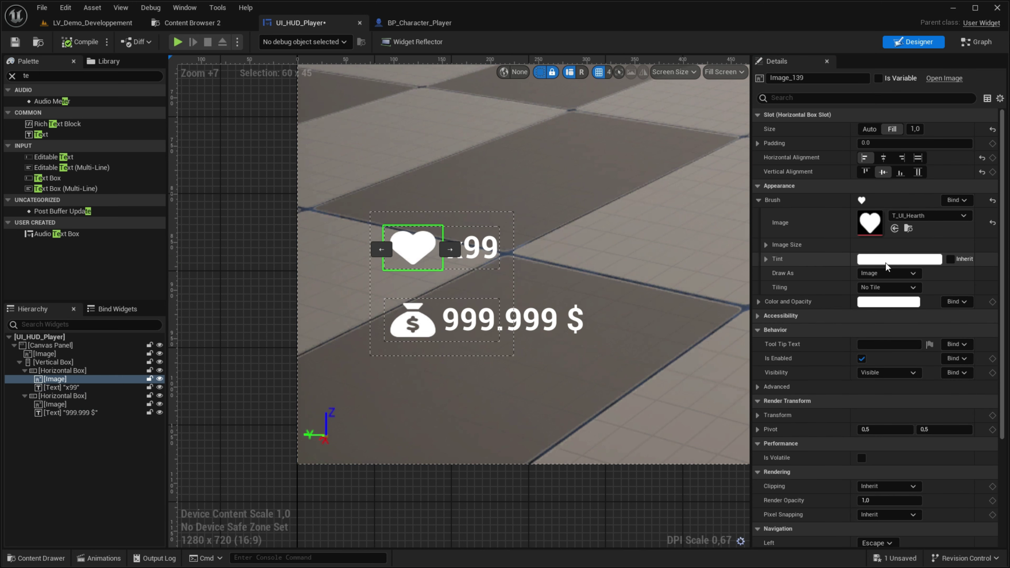
{"action": "left_click", "coordinate": [860, 260]}
{"action": "left_click", "coordinate": [786, 318]}
{"action": "left_click_drag", "start_coordinate": [783, 315], "coordinate": [783, 316]}
{"action": "left_click", "coordinate": [788, 516]}
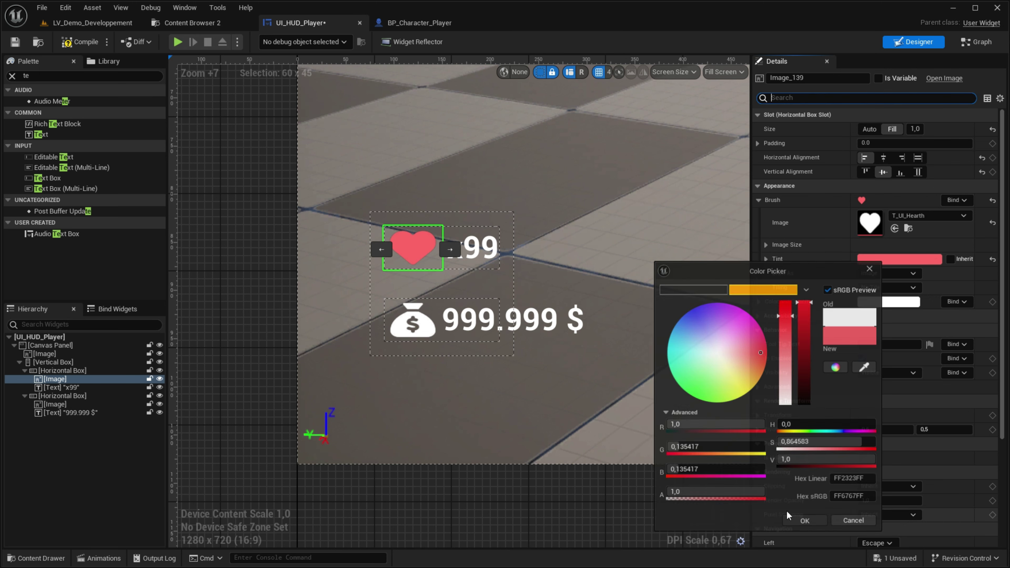
Tint the coin bag image gold (DCAF5FFF).
{"action": "left_click", "coordinate": [55, 405]}
{"action": "left_click", "coordinate": [898, 259]}
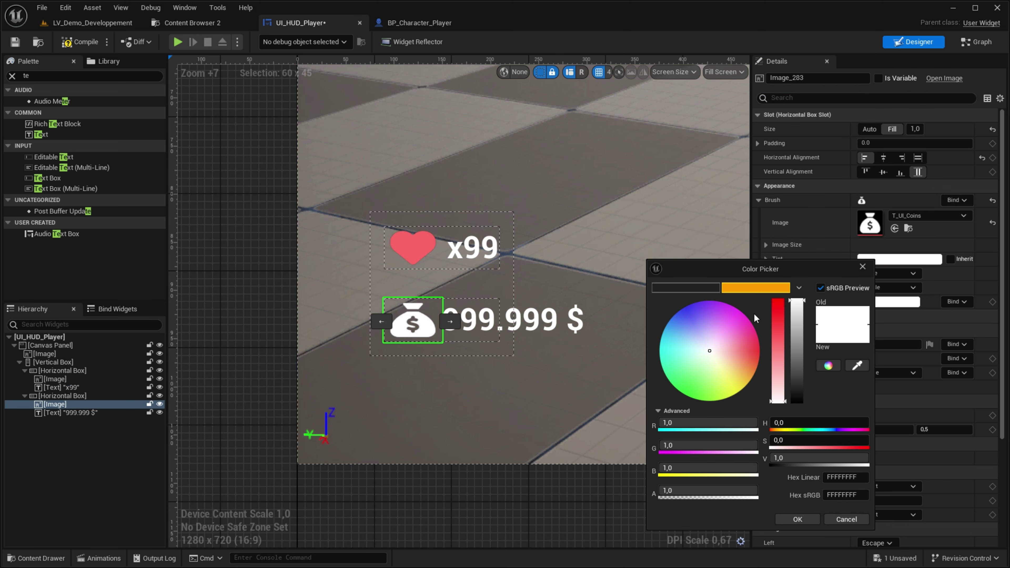
{"action": "left_click", "coordinate": [768, 289]}
{"action": "left_click", "coordinate": [746, 374]}
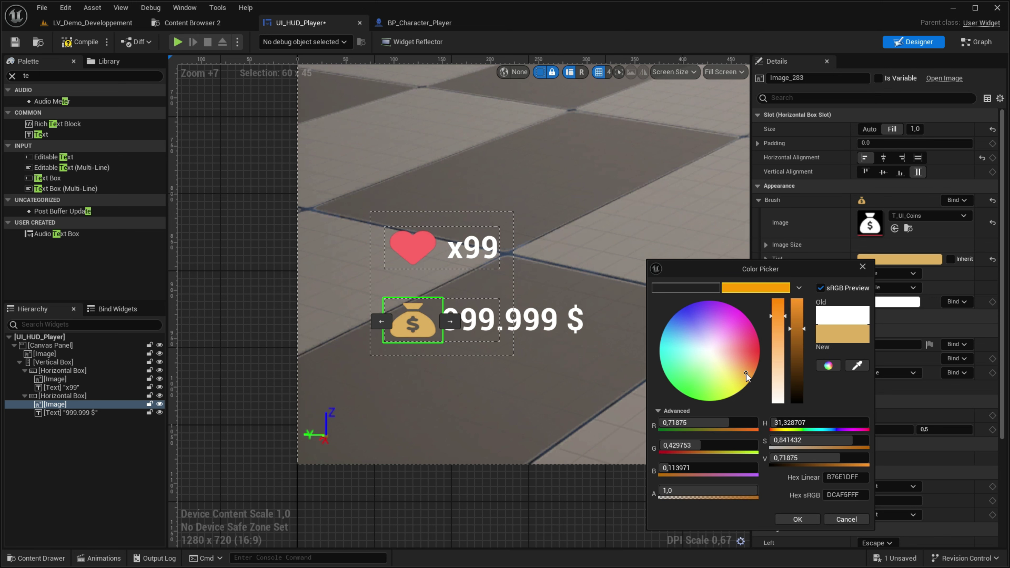
{"action": "left_click", "coordinate": [798, 521]}
{"action": "scroll", "coordinate": [329, 325], "scroll_direction": "down", "scroll_amount": 3}
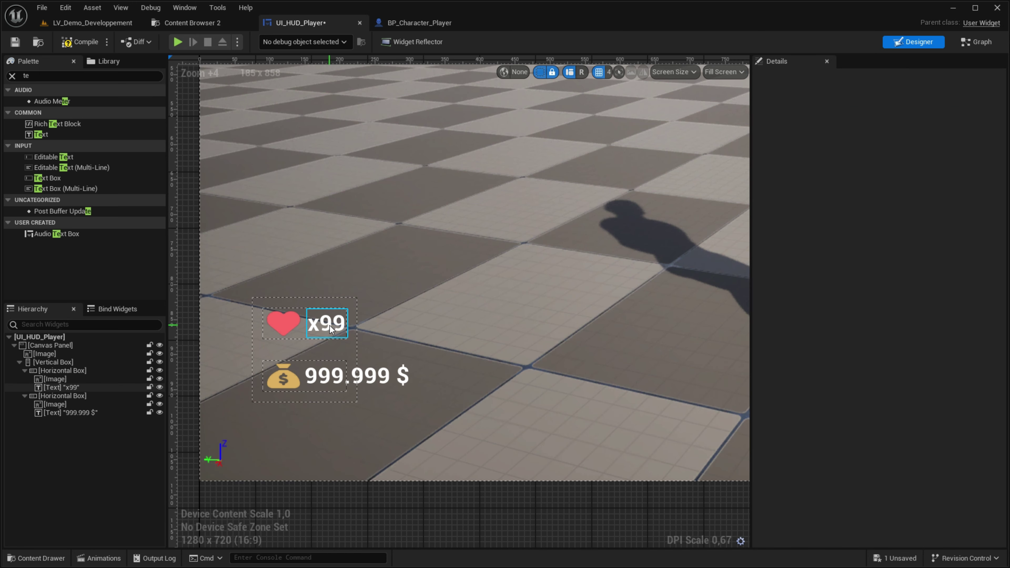
{"action": "left_click", "coordinate": [329, 326]}
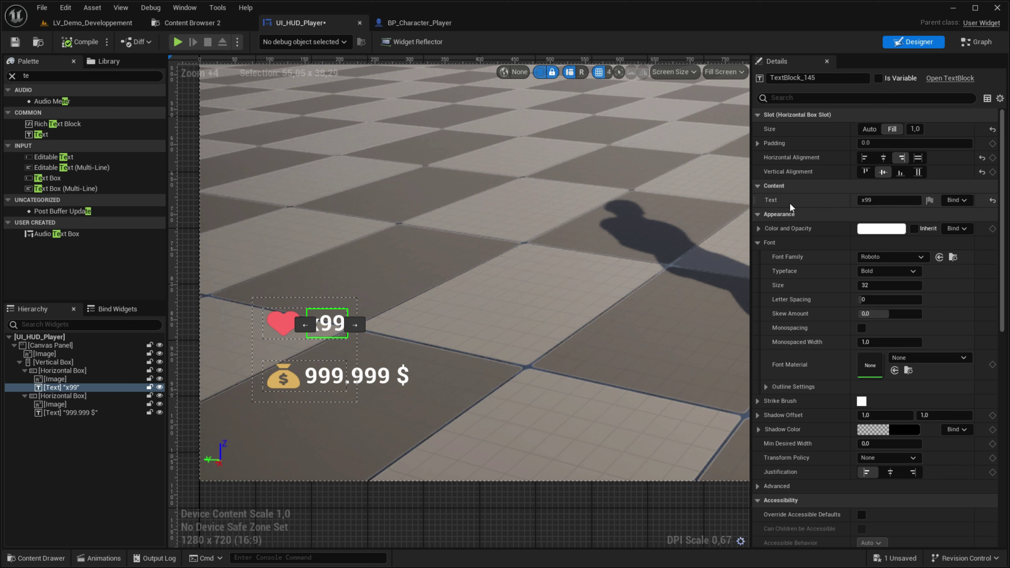
Create a Get Text binding function for the x99 text.
{"action": "left_click", "coordinate": [954, 202]}
{"action": "left_click", "coordinate": [974, 225]}
{"action": "scroll", "coordinate": [891, 239], "scroll_direction": "down", "scroll_amount": 2}
{"action": "left_click_drag", "start_coordinate": [890, 238], "coordinate": [445, 246]}
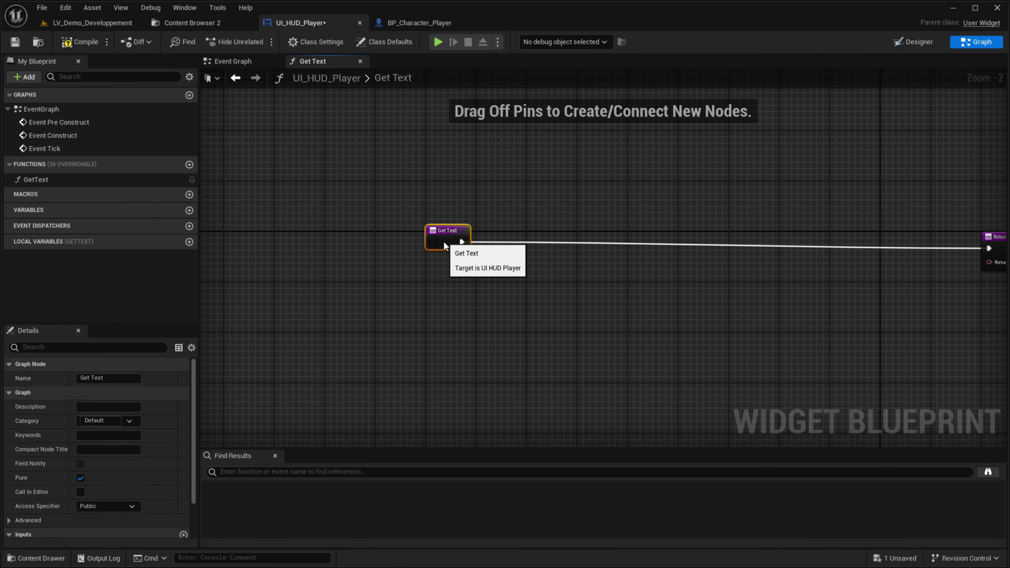
{"action": "key", "text": "Home"}
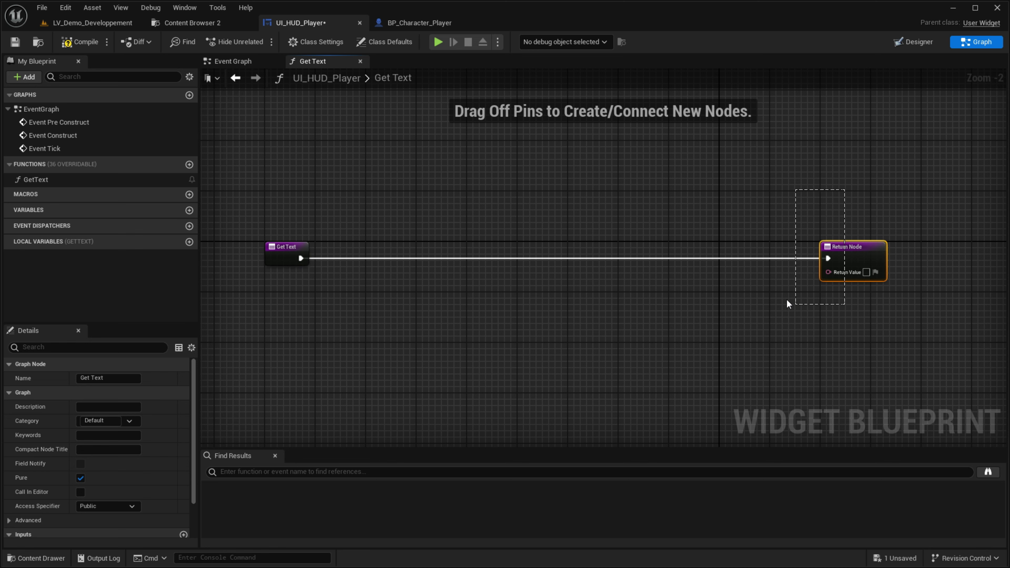
{"action": "left_click_drag", "start_coordinate": [812, 249], "coordinate": [823, 266]}
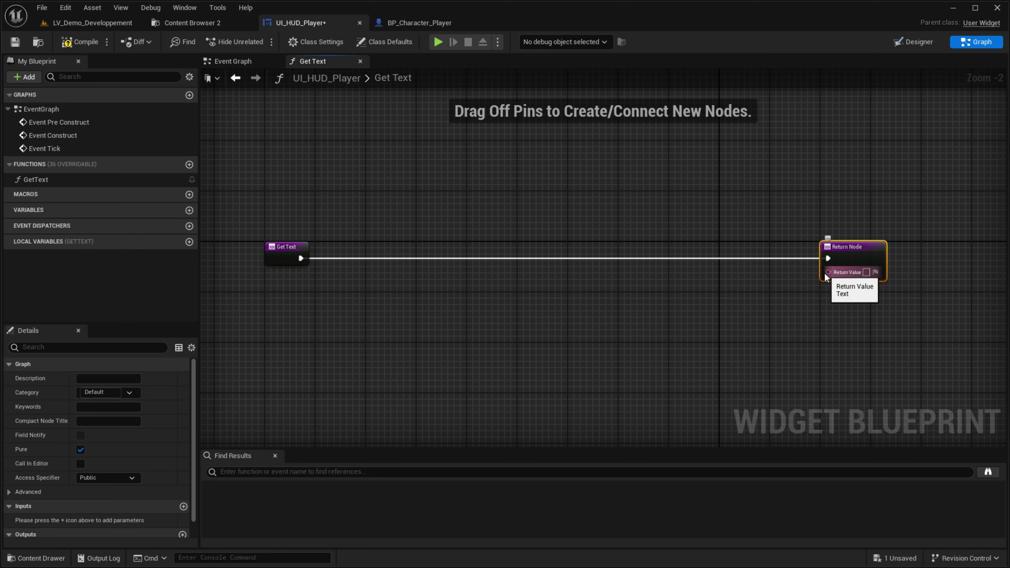
{"action": "left_click", "coordinate": [913, 41]}
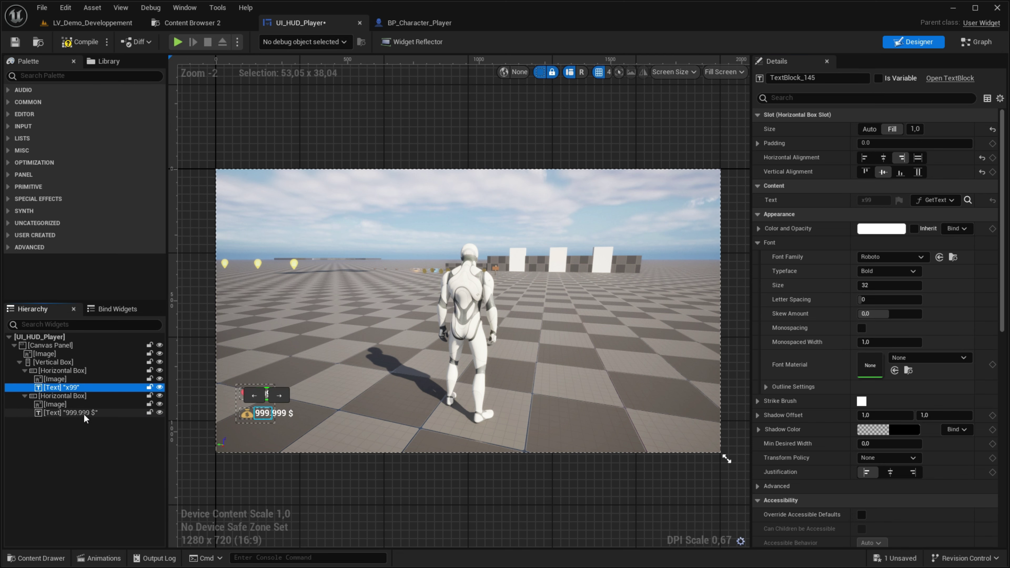
{"action": "left_click", "coordinate": [68, 413], "text": "ctrl"}
{"action": "left_click", "coordinate": [59, 387]}
{"action": "left_click", "coordinate": [975, 41]}
Add a Cast To BP_Character_Player node in the Get Text function.
{"action": "mouse_move", "coordinate": [301, 256]}
{"action": "left_mouse_down"}
{"action": "mouse_move", "coordinate": [292, 264]}
{"action": "mouse_move", "coordinate": [377, 302]}
{"action": "left_mouse_up"}
{"action": "left_click", "coordinate": [315, 281]}
{"action": "type", "text": "cast to b"}
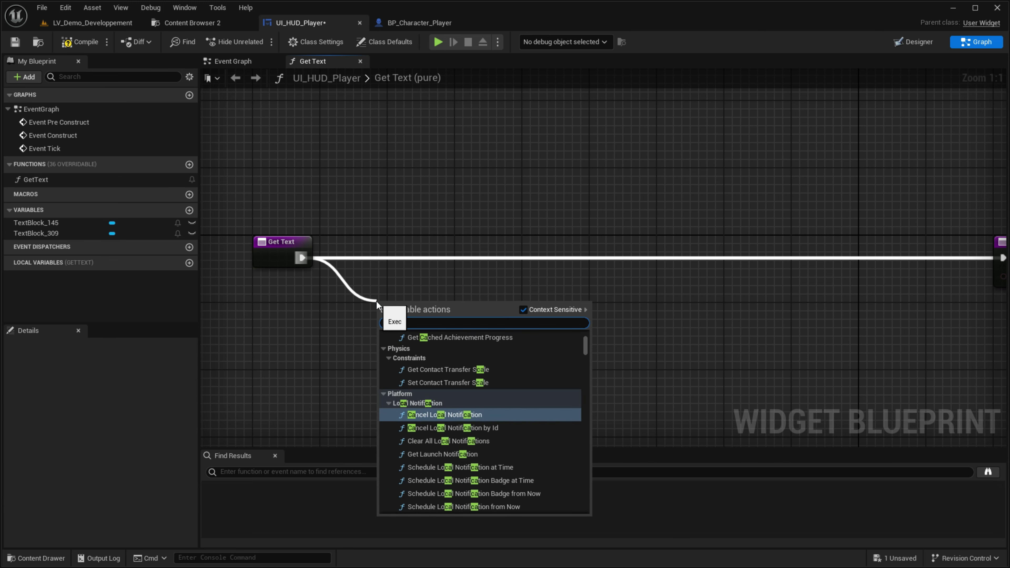
{"action": "type", "text": "p player cha"}
{"action": "key", "text": "Return"}
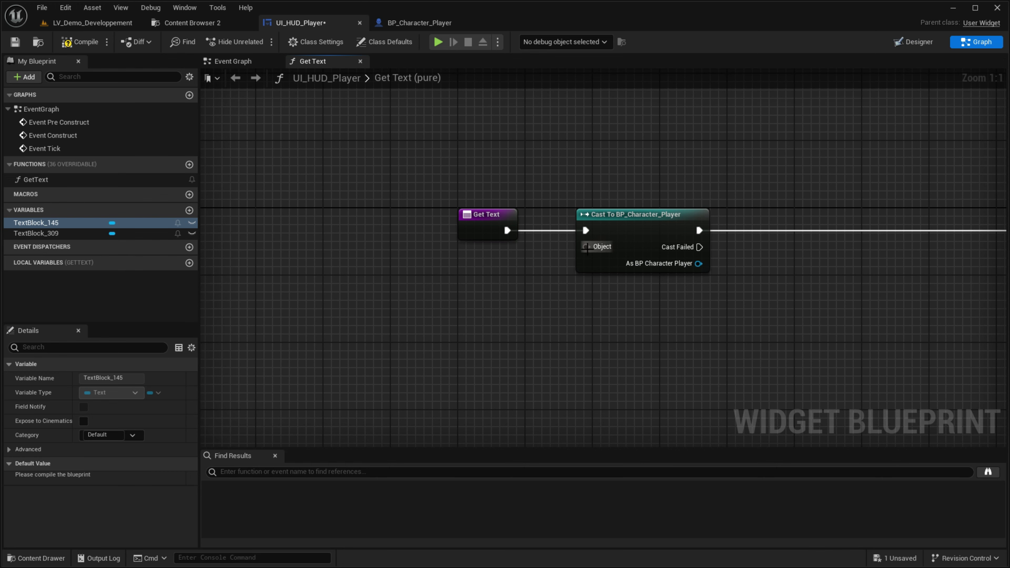
Connect Get Player Character to the cast's Object input.
{"action": "left_click_drag", "start_coordinate": [585, 246], "coordinate": [470, 292]}
{"action": "type", "text": "getplayer cha"}
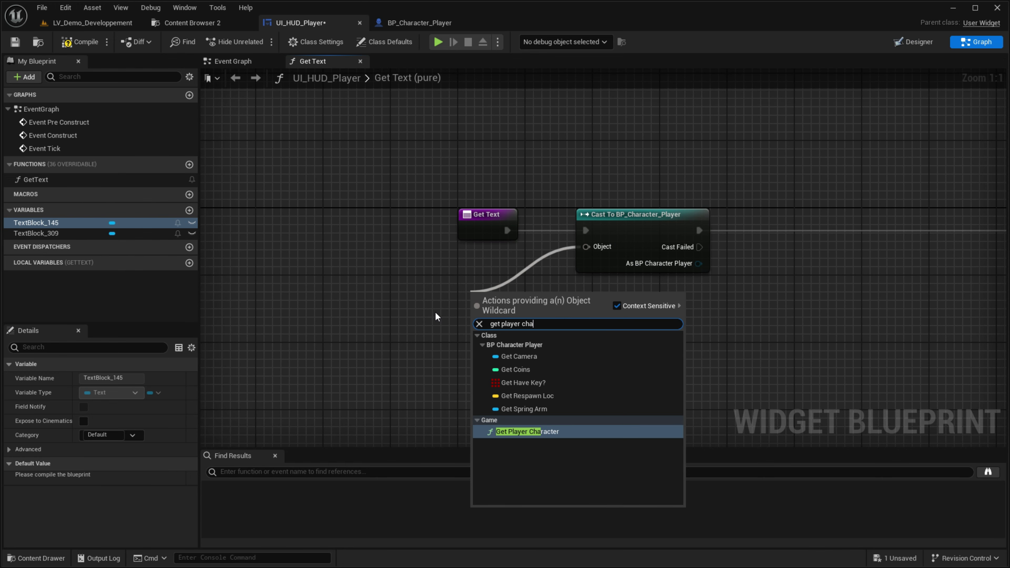
{"action": "key", "text": "Return"}
{"action": "left_click_drag", "start_coordinate": [555, 314], "coordinate": [492, 283]}
{"action": "right_click_drag", "start_coordinate": [652, 296], "coordinate": [351, 317]}
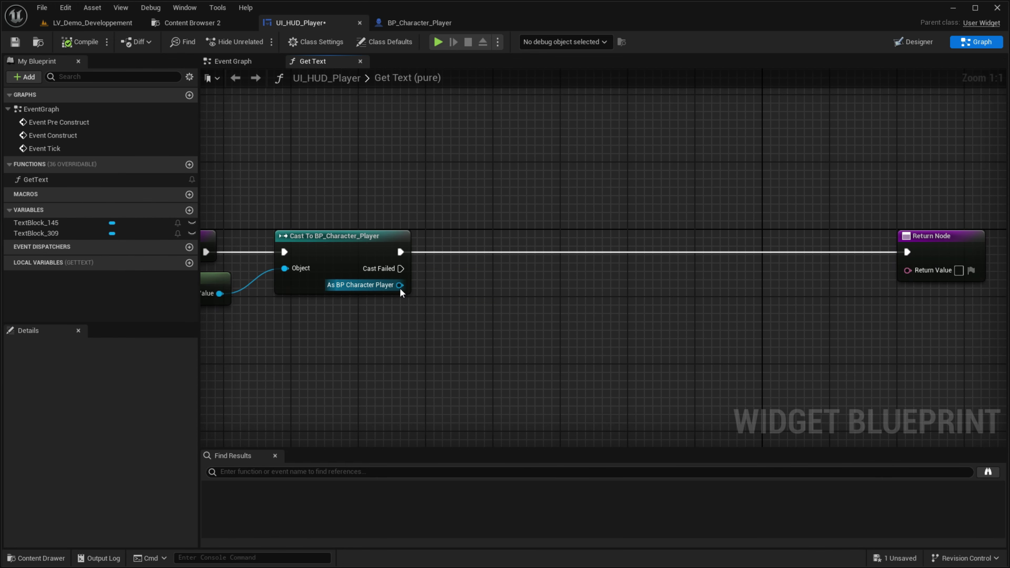
{"action": "left_click_drag", "start_coordinate": [399, 285], "coordinate": [496, 290]}
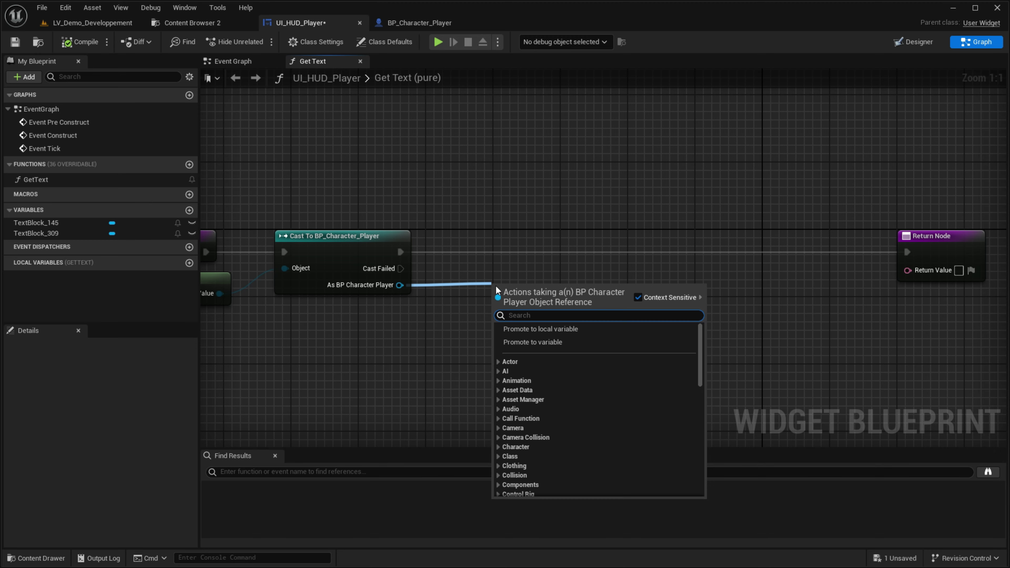
{"action": "key", "text": "Escape"}
{"action": "left_click", "coordinate": [420, 23]}
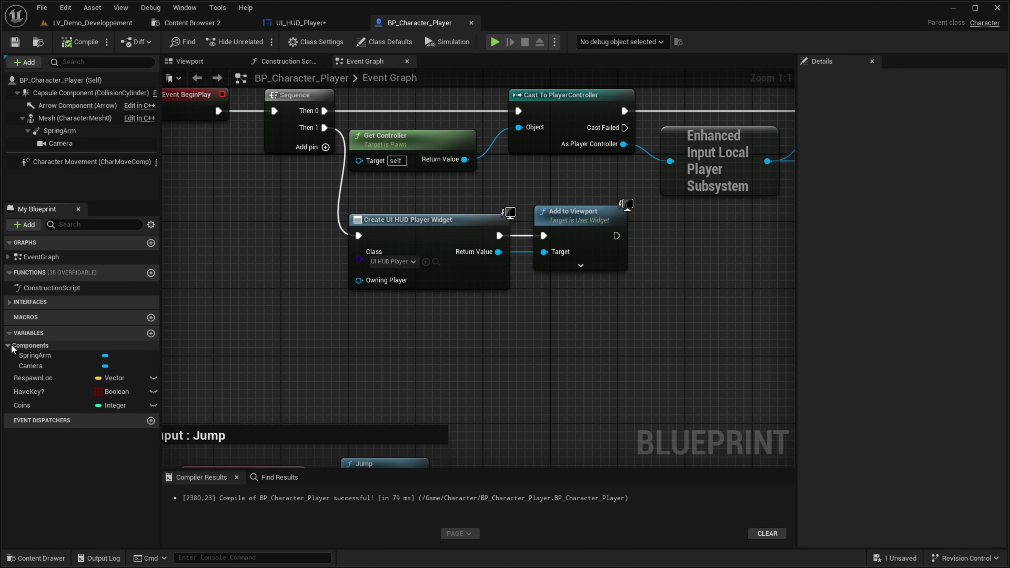
Add an Integer variable RespawnCount to BP_Character_Player, compile, and edit its default value.
{"action": "left_click", "coordinate": [151, 333]}
{"action": "type", "text": "RespawnCou"}
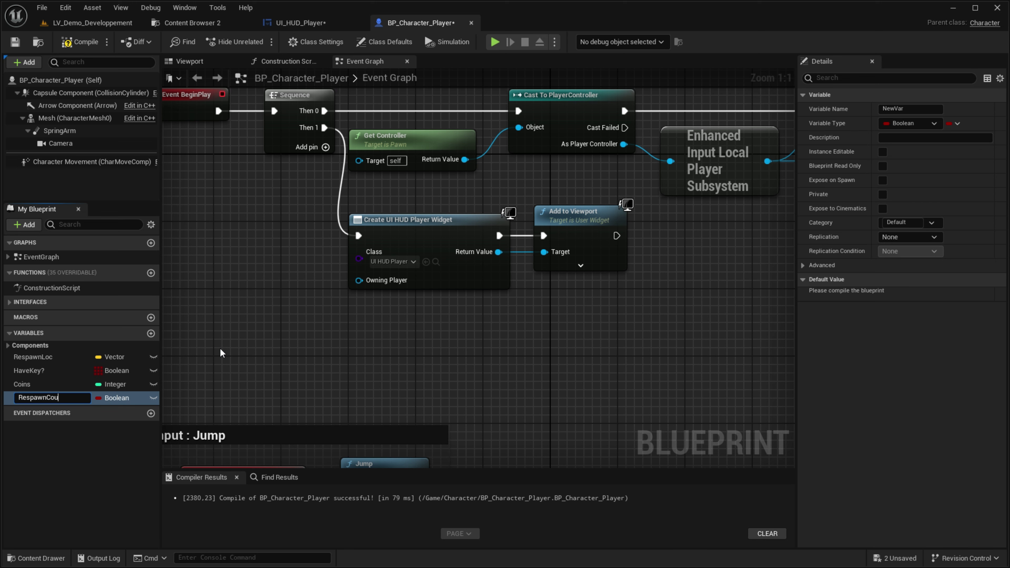
{"action": "type", "text": "nt"}
{"action": "key", "text": "Return"}
{"action": "left_click", "coordinate": [902, 124]}
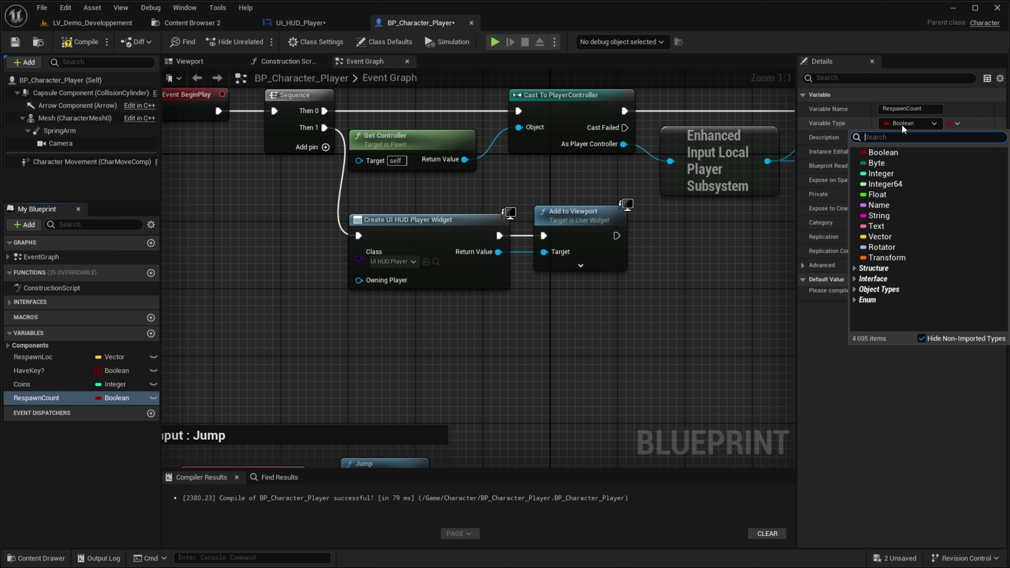
{"action": "left_click", "coordinate": [881, 173]}
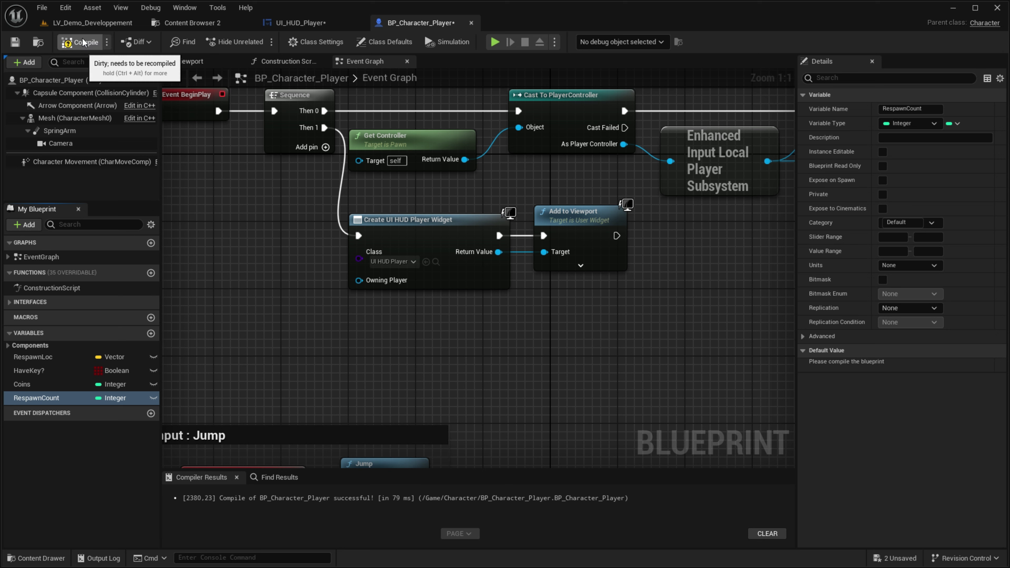
{"action": "left_click", "coordinate": [83, 42]}
{"action": "left_click", "coordinate": [884, 365]}
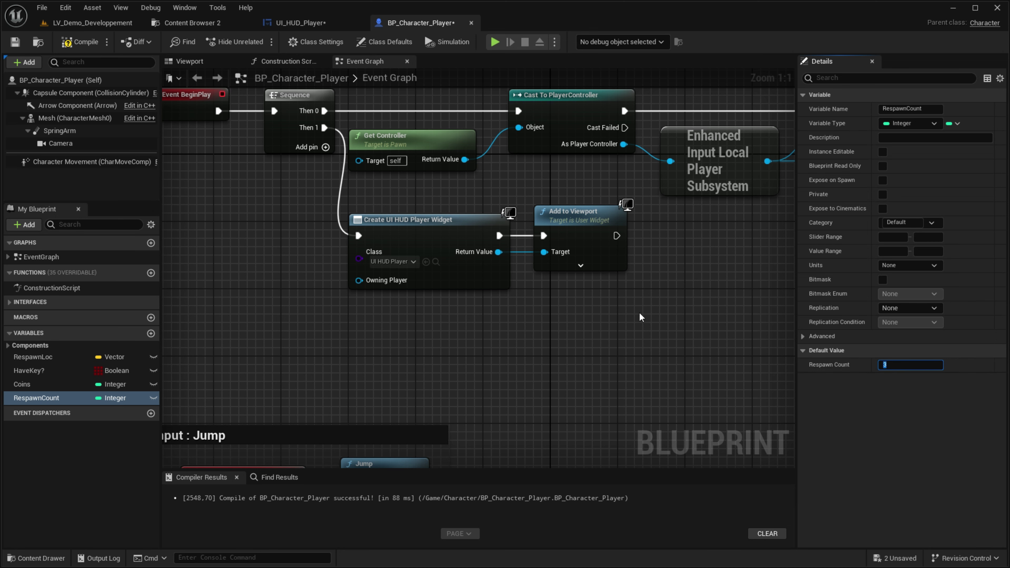
{"action": "left_click", "coordinate": [82, 42]}
{"action": "left_click", "coordinate": [300, 23]}
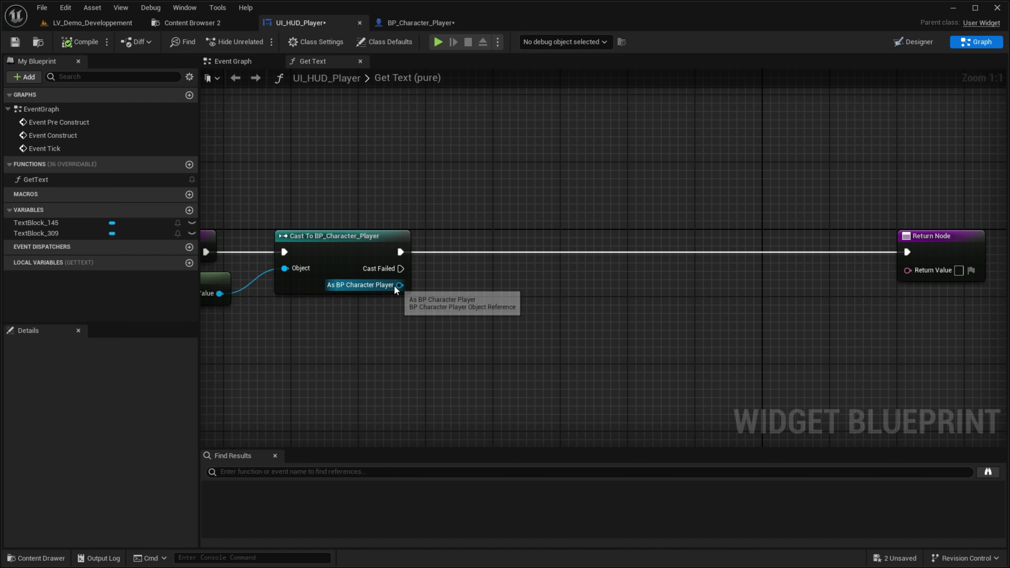
Get Respawn Count from the cast and feed it through To Text (Integer) to Return Value.
{"action": "left_click_drag", "start_coordinate": [399, 285], "coordinate": [517, 302]}
{"action": "type", "text": "get respawn"}
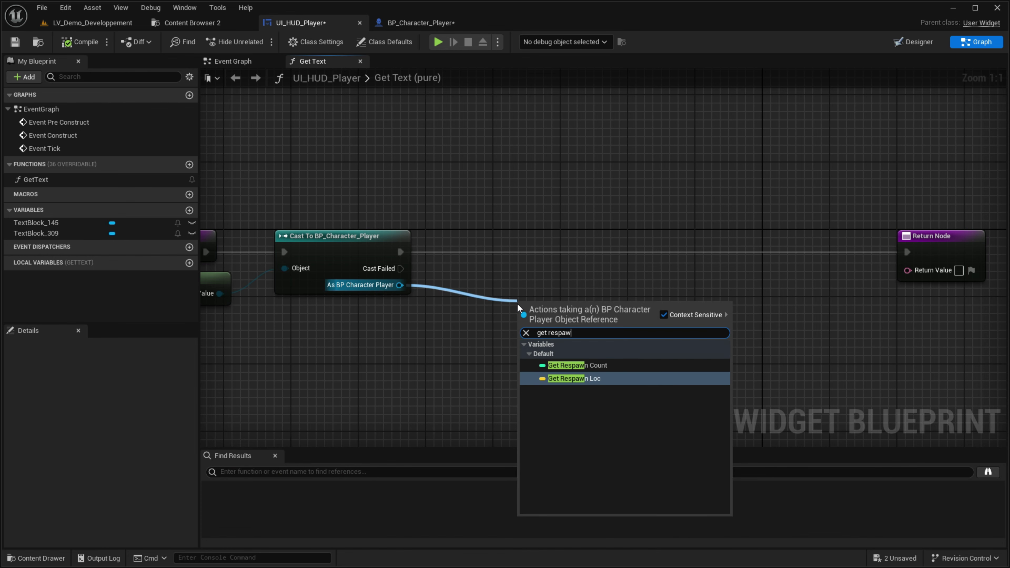
{"action": "key", "text": "Return"}
{"action": "left_click_drag", "start_coordinate": [573, 284], "coordinate": [498, 285]}
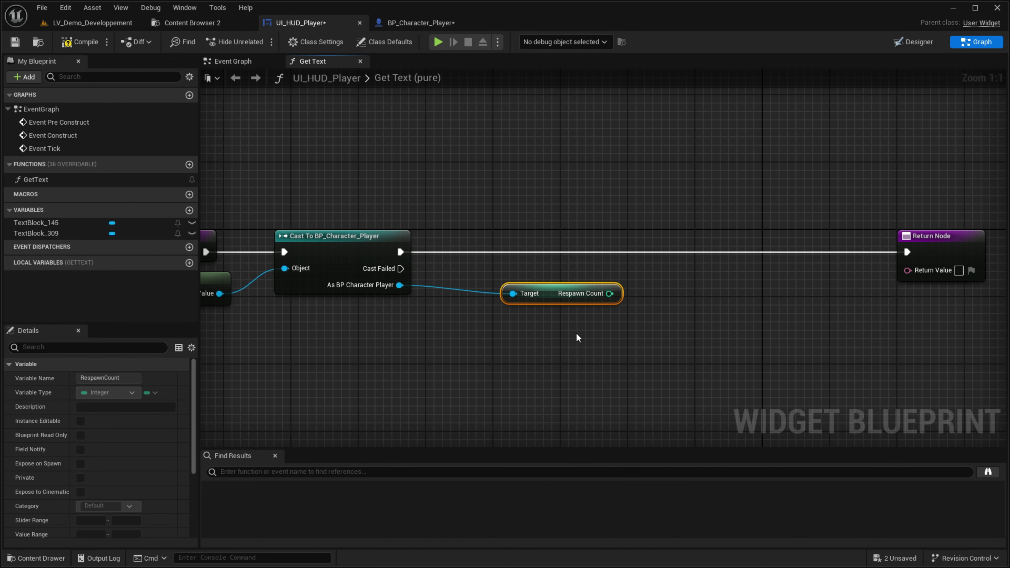
{"action": "right_click_drag", "start_coordinate": [681, 271], "coordinate": [800, 271]}
{"action": "mouse_move", "coordinate": [801, 271]}
{"action": "left_mouse_down"}
{"action": "mouse_move", "coordinate": [422, 284]}
{"action": "mouse_move", "coordinate": [361, 357]}
{"action": "left_mouse_up"}
{"action": "left_click", "coordinate": [799, 234]}
{"action": "left_click", "coordinate": [725, 326]}
{"action": "left_click", "coordinate": [708, 352]}
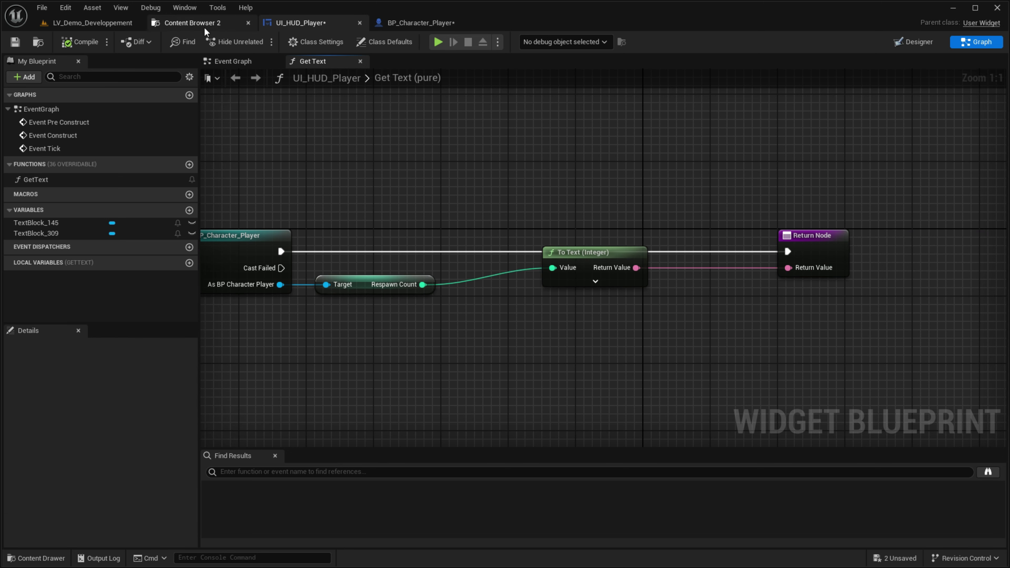
Play-test to confirm the HUD shows 3, then unhook To Text from the Return Node.
{"action": "left_click", "coordinate": [438, 41]}
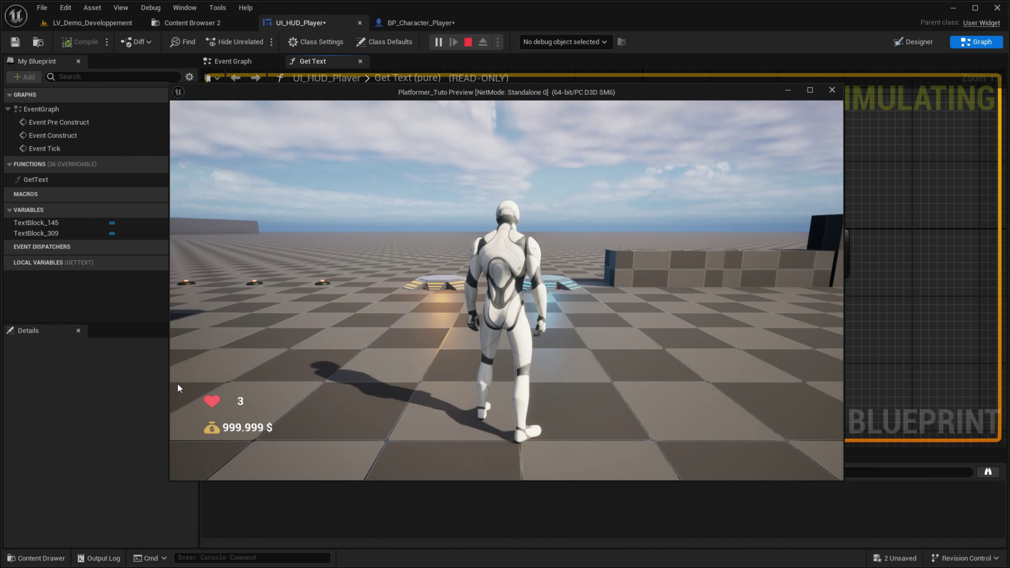
{"action": "key", "text": "Escape"}
{"action": "left_click", "coordinate": [912, 41]}
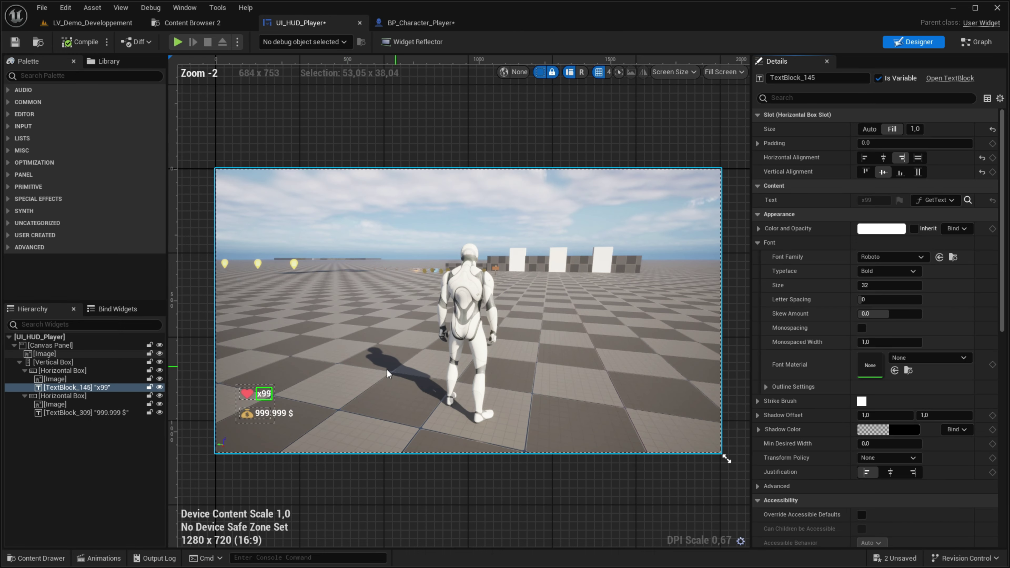
{"action": "scroll", "coordinate": [255, 370], "scroll_direction": "up", "scroll_amount": 2}
{"action": "scroll", "coordinate": [255, 370], "scroll_direction": "up", "scroll_amount": 3}
{"action": "left_click", "coordinate": [976, 41]}
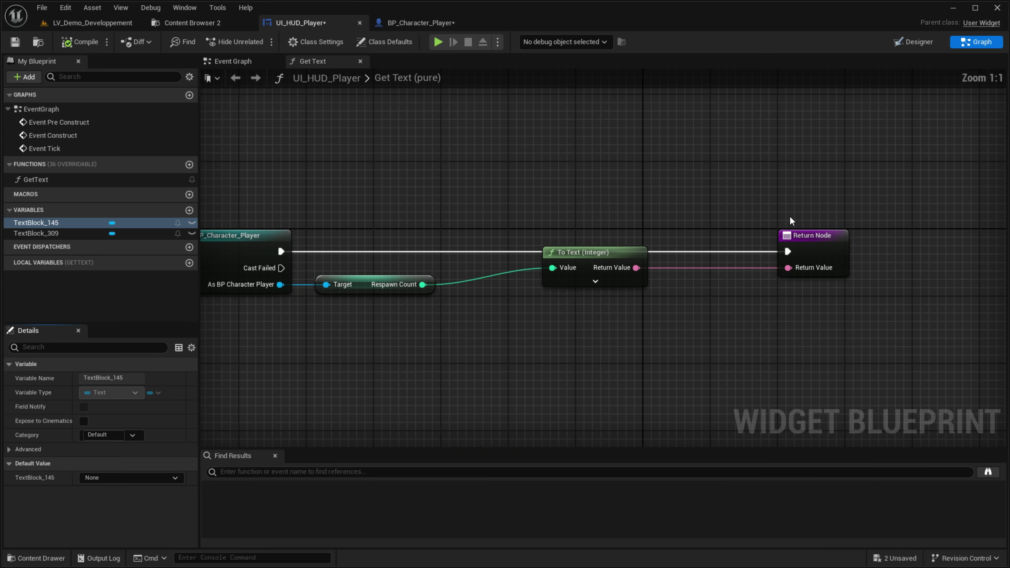
{"action": "mouse_move", "coordinate": [779, 266]}
{"action": "left_mouse_down", "text": "ctrl"}
{"action": "mouse_move", "coordinate": [746, 268]}
{"action": "mouse_move", "coordinate": [732, 297]}
{"action": "left_mouse_up", "text": "ctrl"}
Add a Format Text node and position it beside the To Text node.
{"action": "type", "text": "format t"}
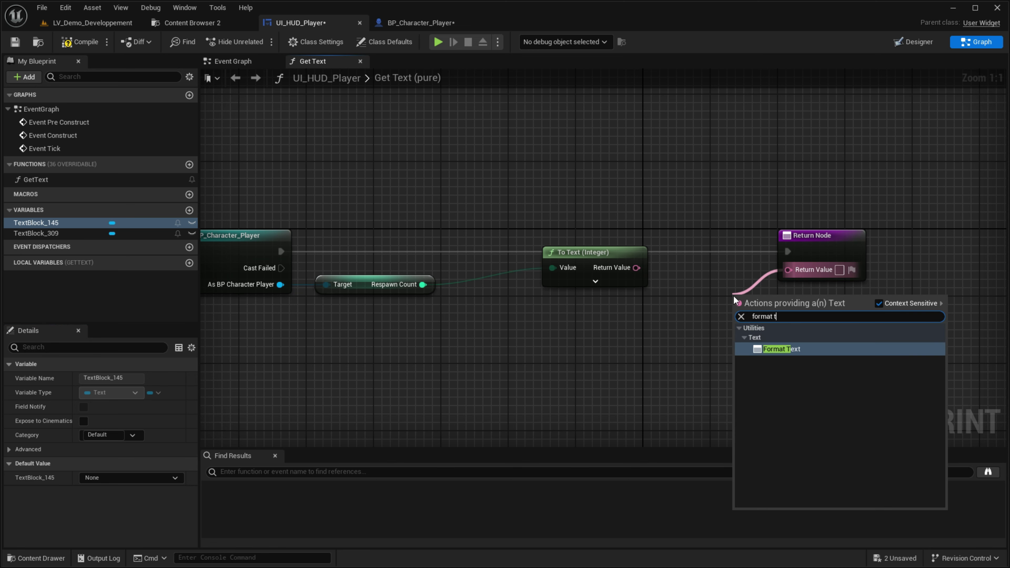
{"action": "key", "text": "Return"}
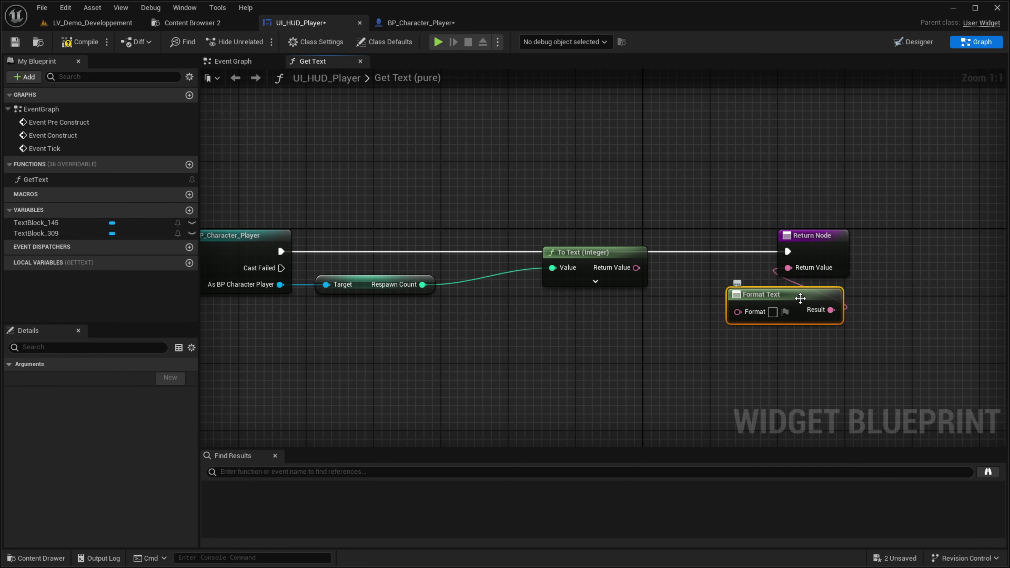
{"action": "left_click_drag", "start_coordinate": [789, 300], "coordinate": [715, 268]}
{"action": "left_click_drag", "start_coordinate": [528, 349], "coordinate": [620, 282]}
{"action": "left_click_drag", "start_coordinate": [729, 266], "coordinate": [704, 265]}
{"action": "left_click", "coordinate": [705, 235]}
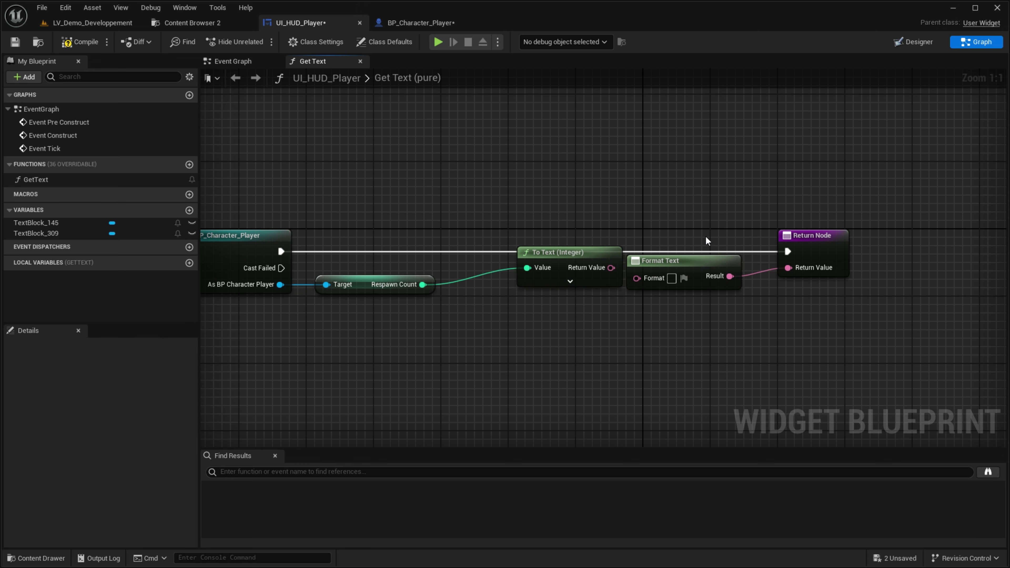
{"action": "left_click", "coordinate": [700, 262]}
Set the Format pattern to x{VarRespawn} and wire Respawn Count into VarRespawn.
{"action": "left_click", "coordinate": [693, 233]}
{"action": "type", "text": "VarRes"}
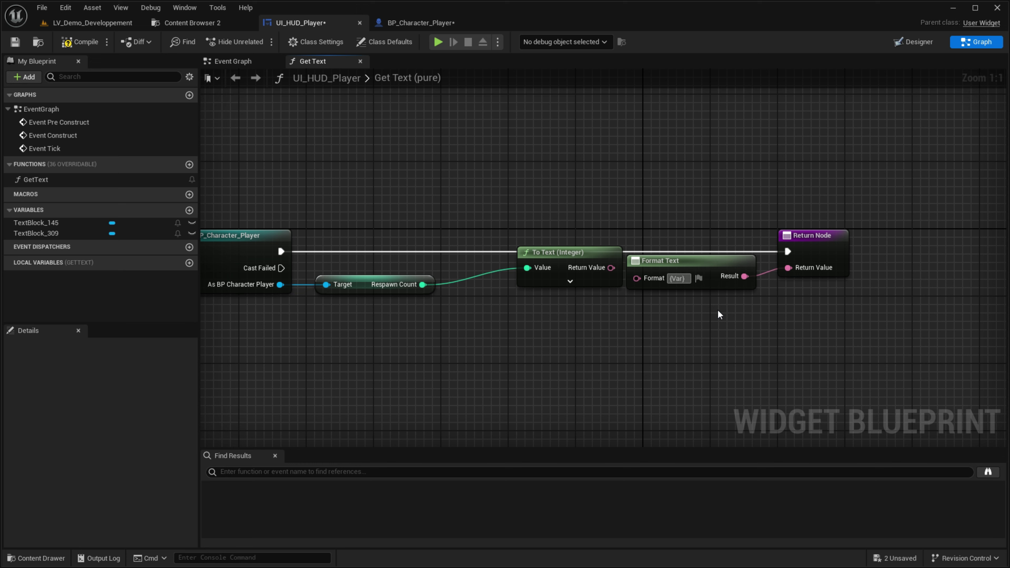
{"action": "type", "text": "pawn"}
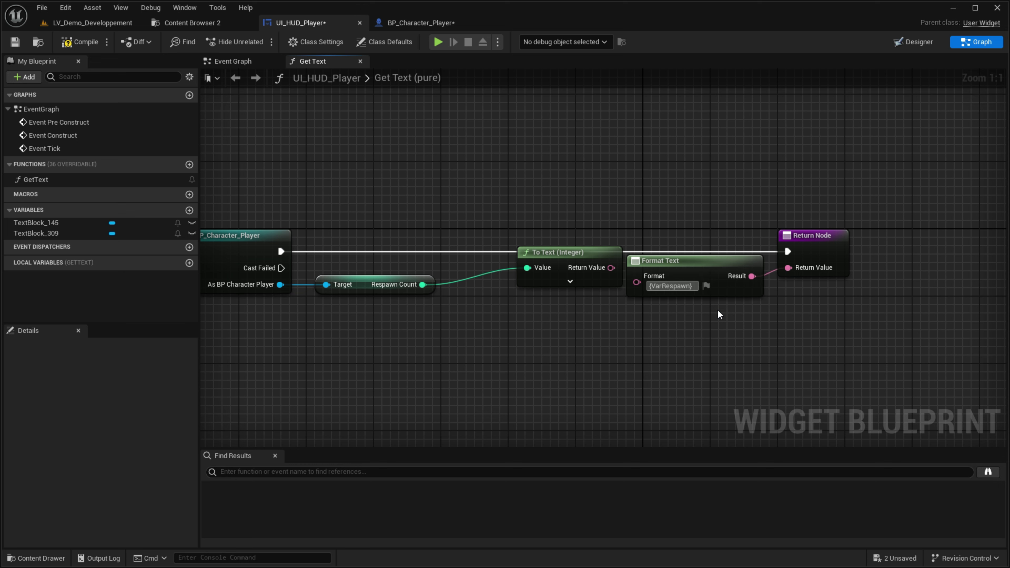
{"action": "type", "text": "}"}
{"action": "key", "text": "Return"}
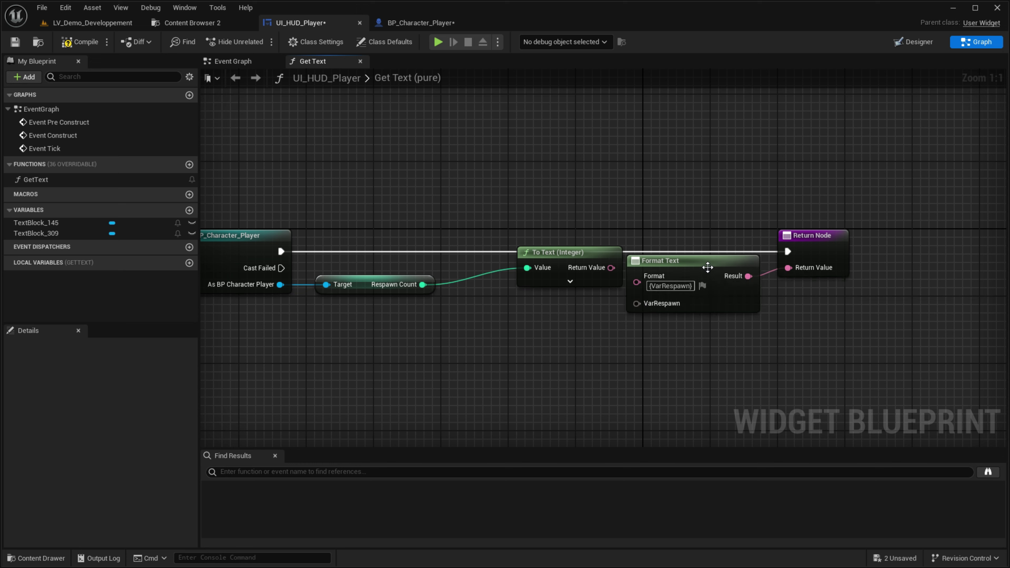
{"action": "left_click_drag", "start_coordinate": [423, 284], "coordinate": [636, 303]}
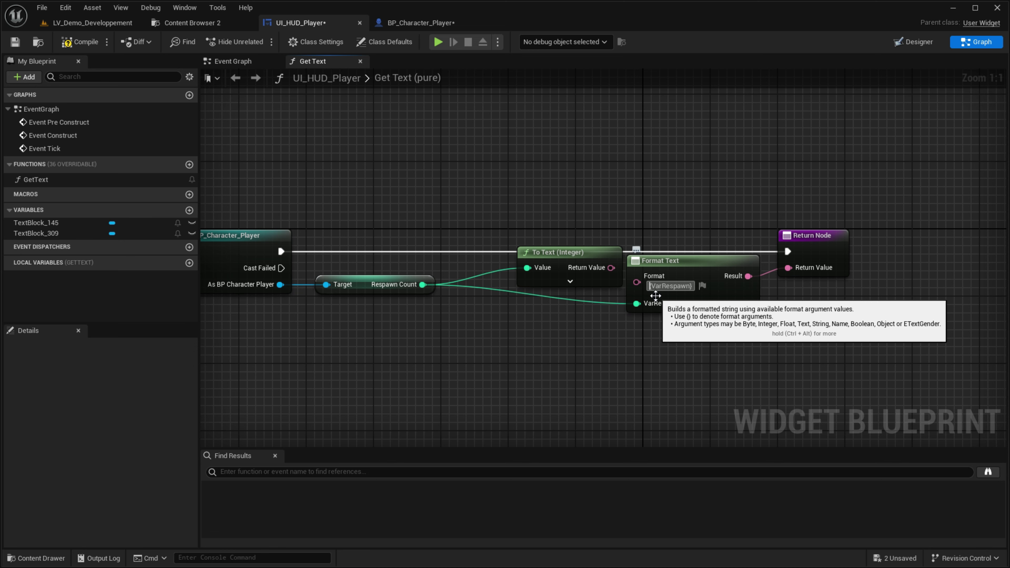
{"action": "type", "text": "x"}
Compile and play-test the HUD, confirming the heart shows x3.
{"action": "left_click", "coordinate": [80, 42]}
{"action": "left_click", "coordinate": [437, 41]}
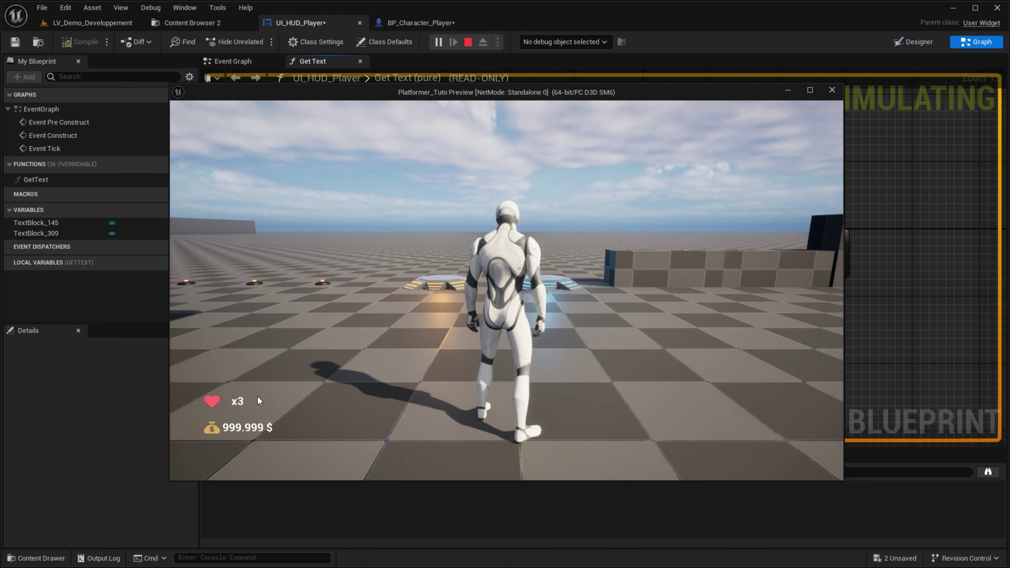
{"action": "key", "text": "Escape"}
{"action": "left_click", "coordinate": [516, 278]}
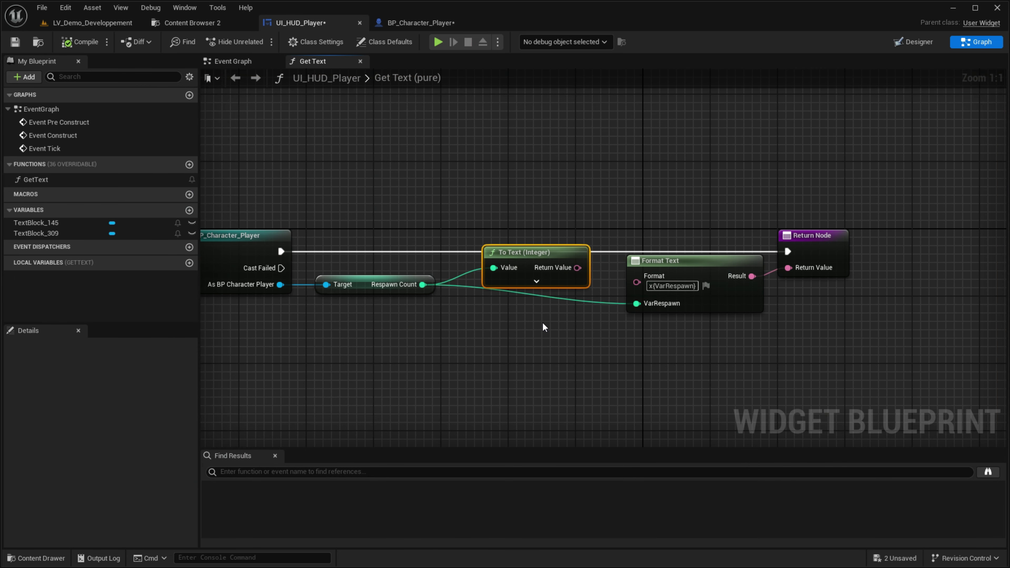
Delete the unused To Text node, tidy Format Text and compile the widget.
{"action": "key", "text": "Delete"}
{"action": "left_click_drag", "start_coordinate": [709, 302], "coordinate": [576, 302]}
{"action": "left_click", "coordinate": [831, 235]}
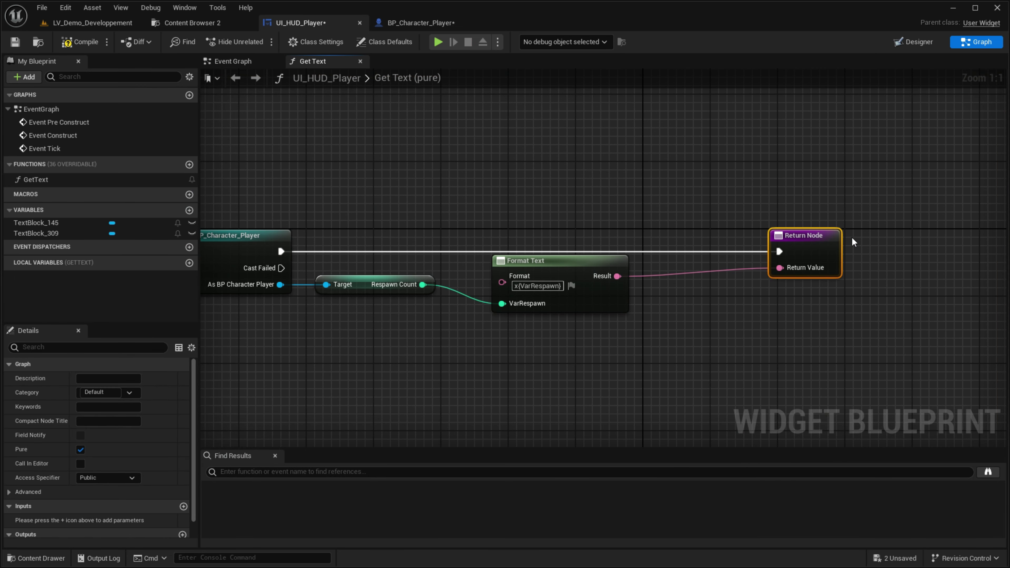
{"action": "left_click", "coordinate": [598, 295]}
{"action": "scroll", "coordinate": [598, 295], "scroll_direction": "down", "scroll_amount": 1}
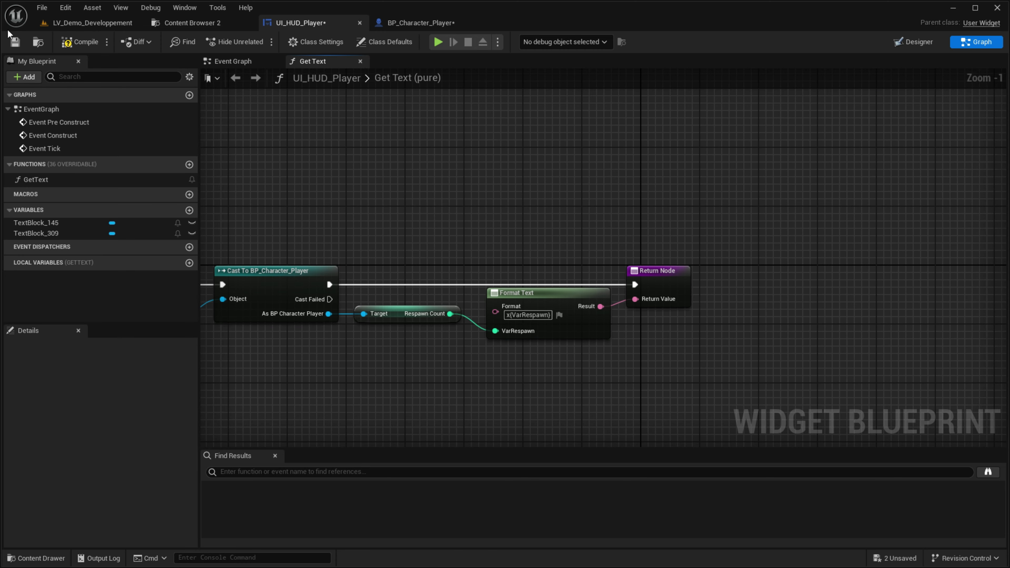
{"action": "left_click", "coordinate": [81, 41]}
Select the Get Player Character and Cast nodes, then create a binding for TextBlock_309.
{"action": "right_click_drag", "start_coordinate": [380, 245], "coordinate": [435, 276]}
{"action": "left_click_drag", "start_coordinate": [421, 292], "coordinate": [463, 262]}
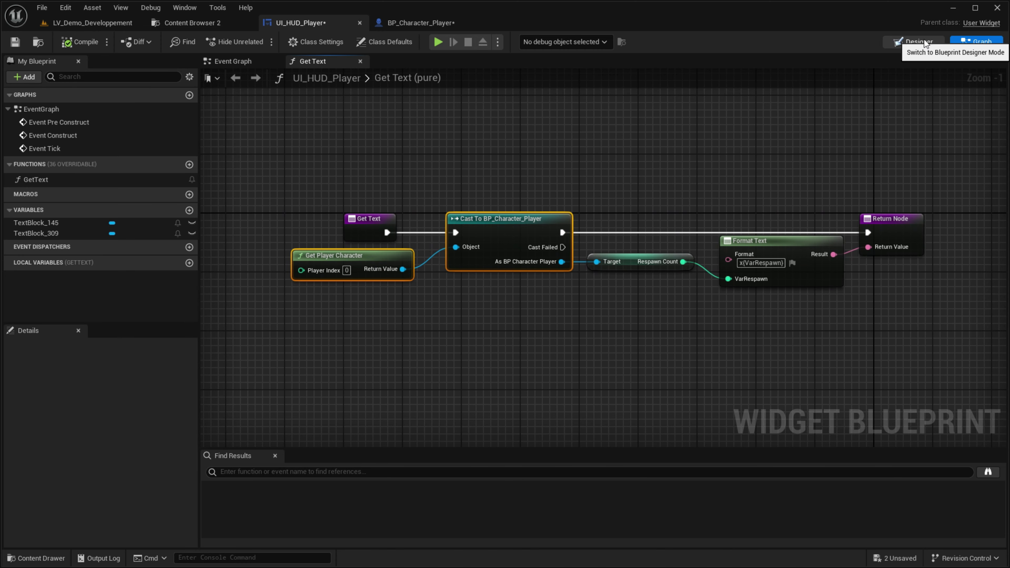
{"action": "left_click", "coordinate": [924, 44]}
{"action": "left_click", "coordinate": [86, 412]}
{"action": "left_click", "coordinate": [956, 200]}
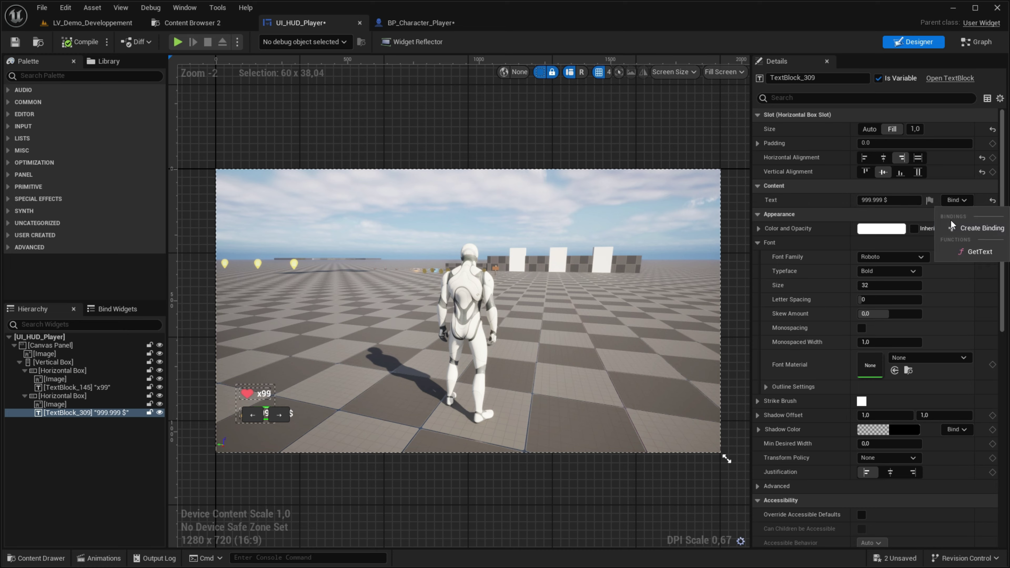
{"action": "left_click", "coordinate": [954, 227]}
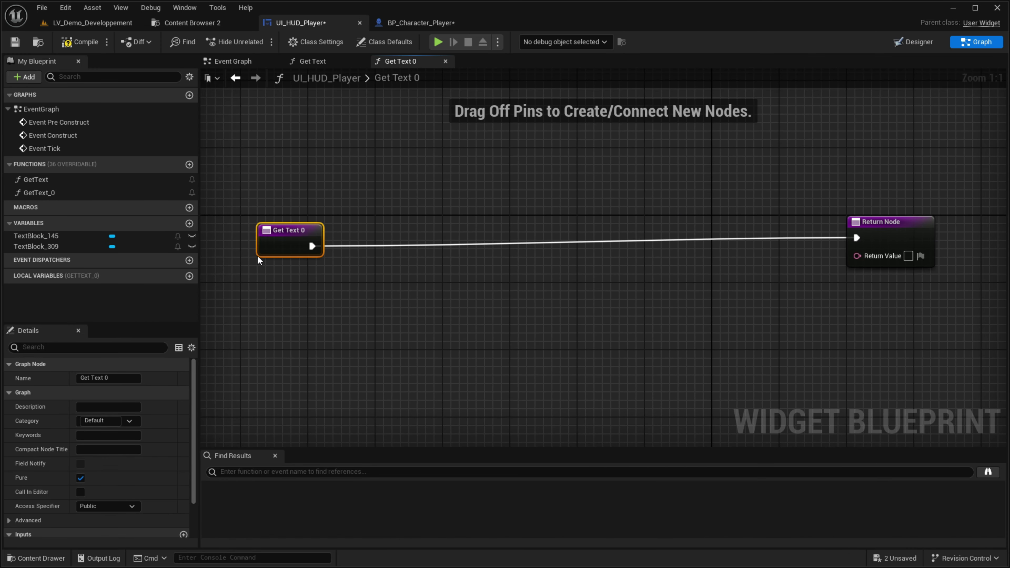
{"action": "left_click", "coordinate": [636, 304]}
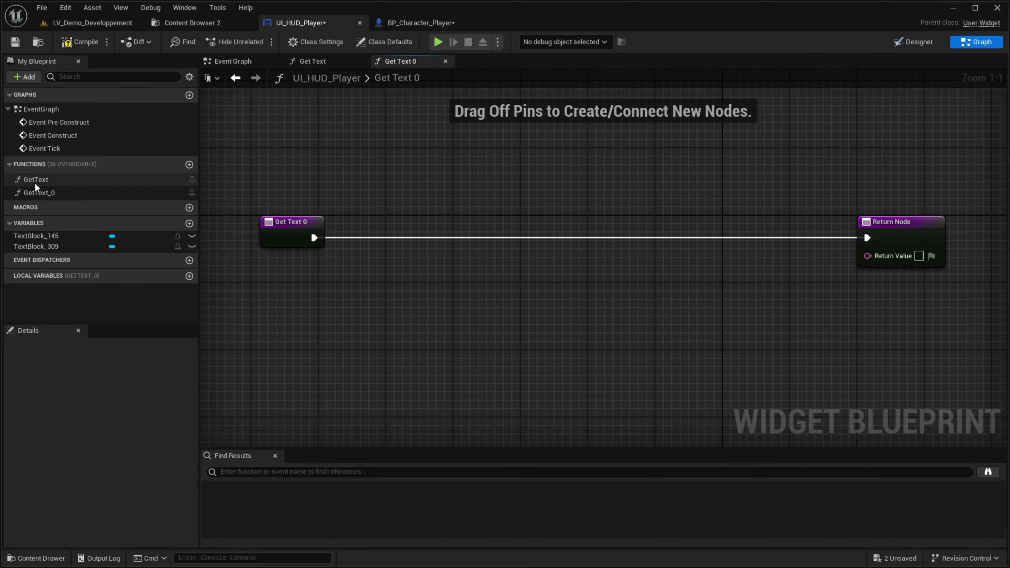
Rename the GetText function to B_Respawn.
{"action": "left_click", "coordinate": [48, 179]}
{"action": "key", "text": "F2"}
{"action": "type", "text": "B_Reqsp"}
{"action": "key", "text": "BackSpace"}
{"action": "key", "text": "BackSpace"}
{"action": "key", "text": "BackSpace"}
{"action": "type", "text": "spawn"}
{"action": "key", "text": "Return"}
Rename GetText_0 to Bind_Coins and B_Respawn to Bind_Respawn.
{"action": "key", "text": "Down"}
{"action": "key", "text": "F2"}
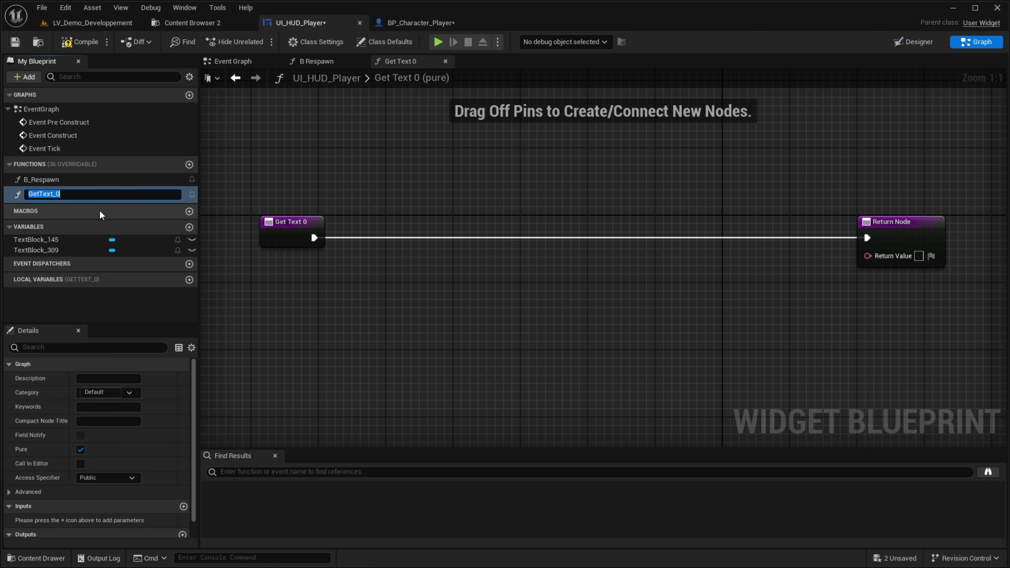
{"action": "type", "text": "B_"}
{"action": "key", "text": "BackSpace"}
{"action": "type", "text": "ind_"}
{"action": "type", "text": "Coins"}
{"action": "key", "text": "Return"}
{"action": "key", "text": "Up"}
{"action": "key", "text": "F2"}
{"action": "type", "text": "Bind_Respawn"}
{"action": "key", "text": "Return"}
Paste Get Player Character and Cast To BP_Character_Player into Bind Coins and wire the Cast.
{"action": "left_click", "coordinate": [344, 252]}
{"action": "key", "text": "ctrl+v"}
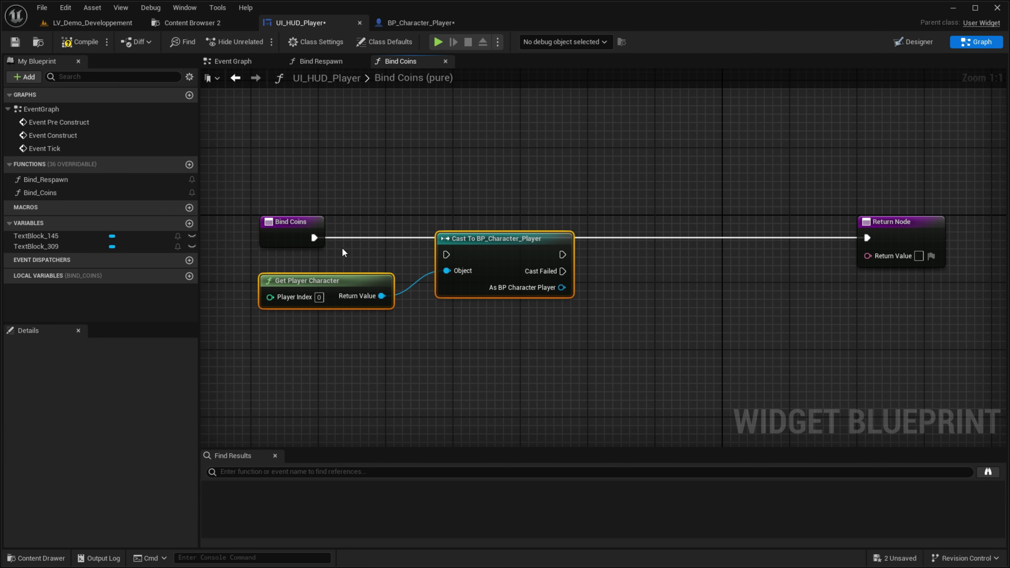
{"action": "left_click_drag", "start_coordinate": [312, 238], "coordinate": [562, 255], "text": "ctrl"}
{"action": "left_click_drag", "start_coordinate": [446, 254], "coordinate": [314, 237]}
{"action": "left_click_drag", "start_coordinate": [520, 279], "coordinate": [495, 263]}
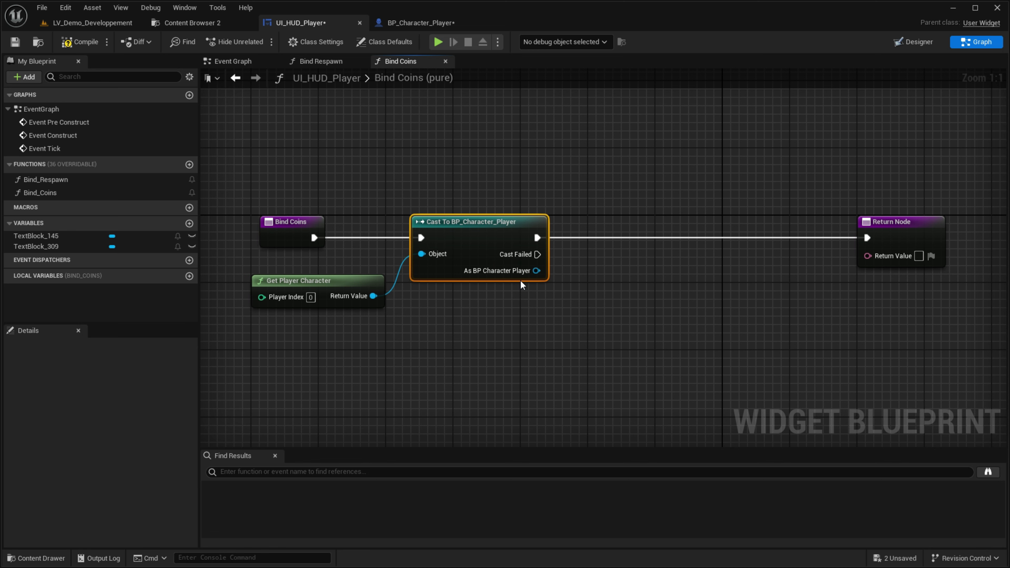
{"action": "right_click_drag", "start_coordinate": [594, 285], "coordinate": [428, 280]}
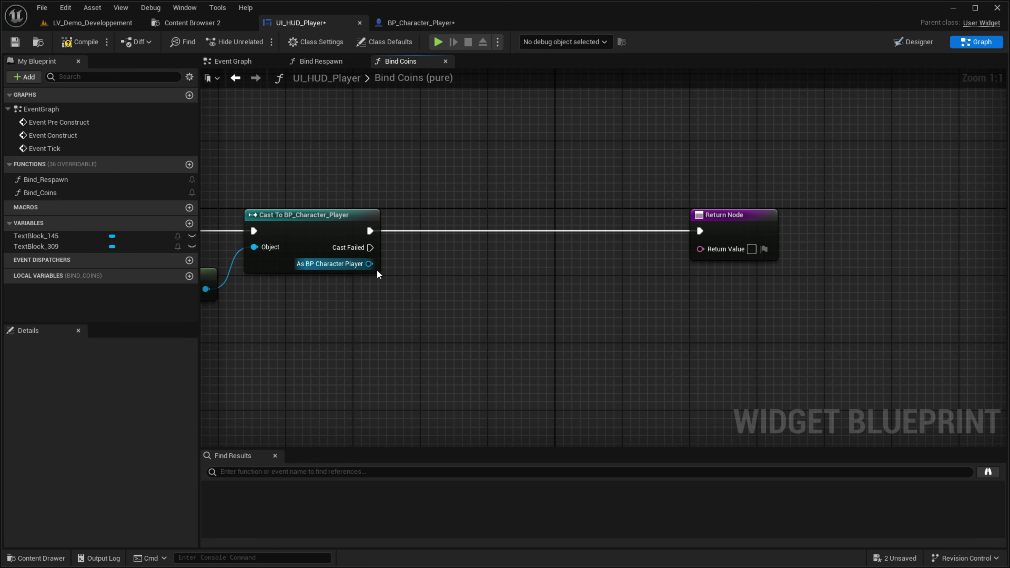
Add a Get Coins node from the cast's As BP Character Player output.
{"action": "left_click_drag", "start_coordinate": [369, 264], "coordinate": [411, 328]}
{"action": "type", "text": "get coins"}
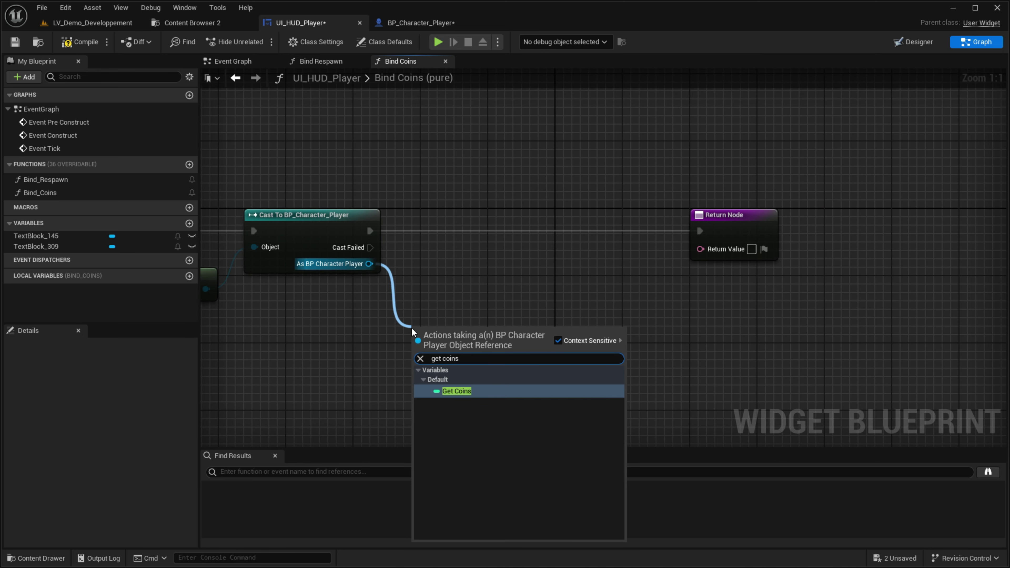
{"action": "key", "text": "Return"}
{"action": "key", "text": "shift+F4"}
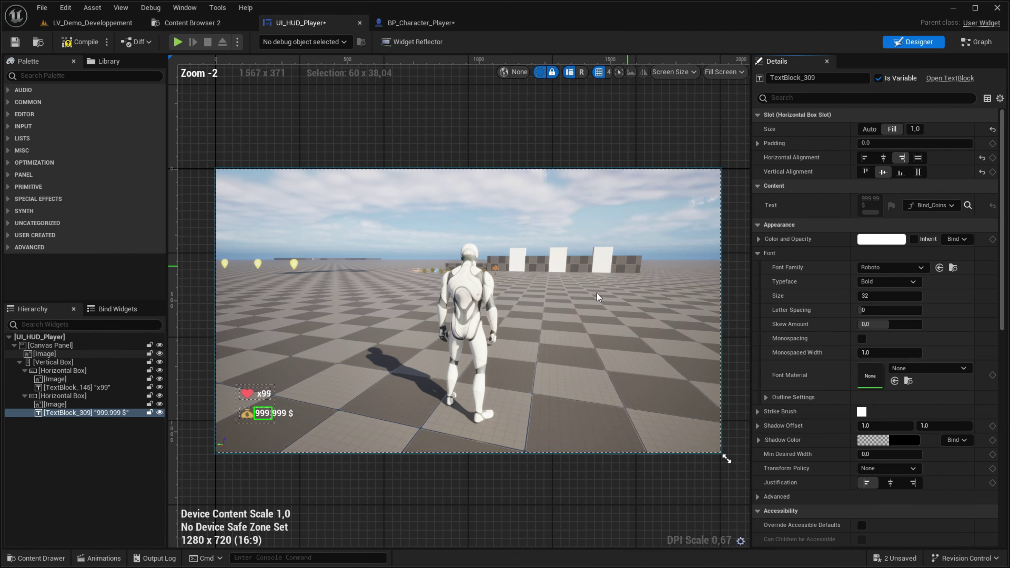
{"action": "scroll", "coordinate": [260, 423], "scroll_direction": "up", "scroll_amount": 4}
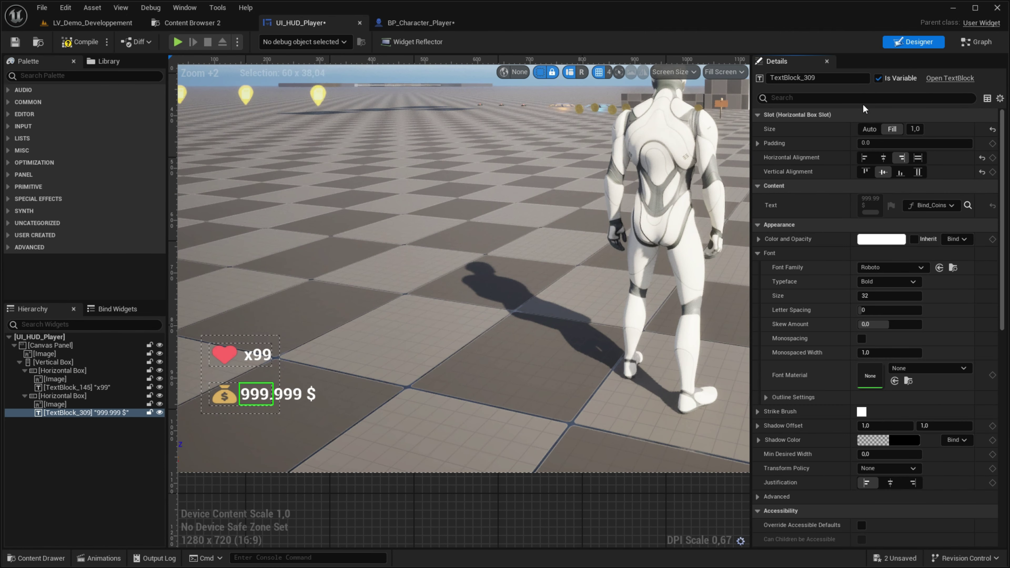
{"action": "left_click", "coordinate": [974, 42]}
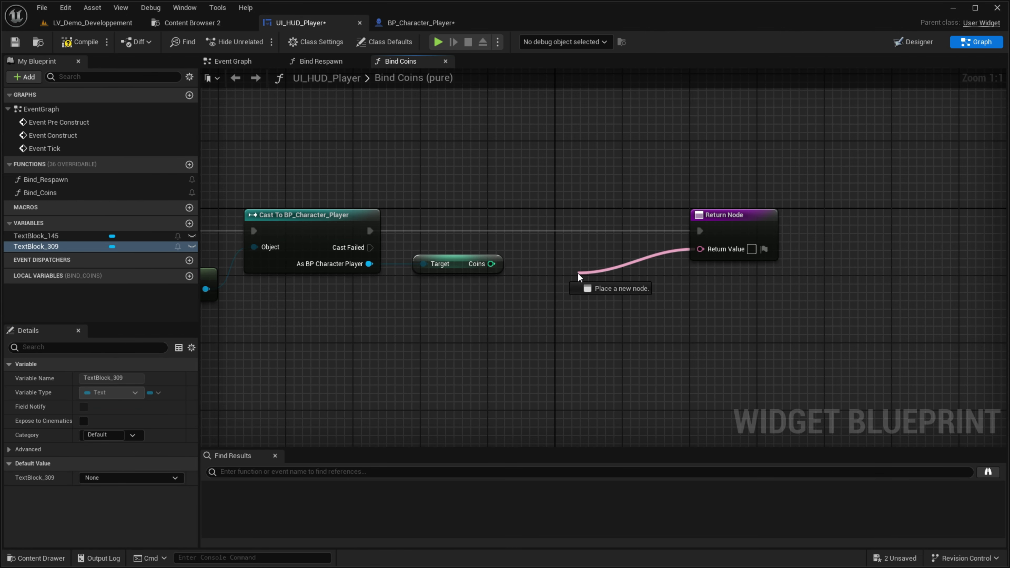
Add a Format Text node feeding the Return Node's Return Value.
{"action": "left_click_drag", "start_coordinate": [700, 249], "coordinate": [559, 284]}
{"action": "type", "text": "format $"}
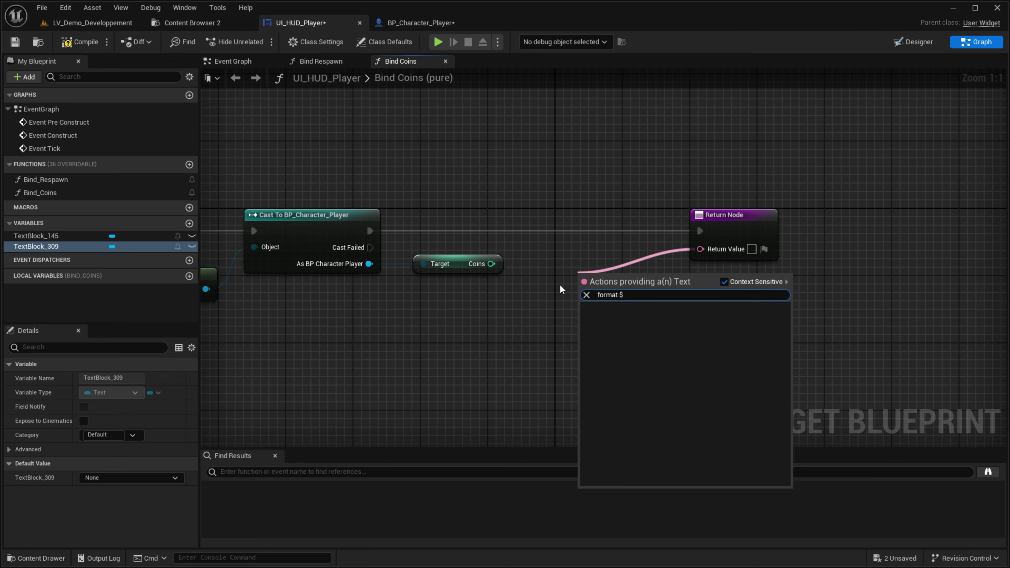
{"action": "key", "text": "Return"}
{"action": "left_click_drag", "start_coordinate": [606, 273], "coordinate": [691, 231]}
{"action": "left_click_drag", "start_coordinate": [757, 248], "coordinate": [852, 221]}
{"action": "left_click", "coordinate": [656, 261]}
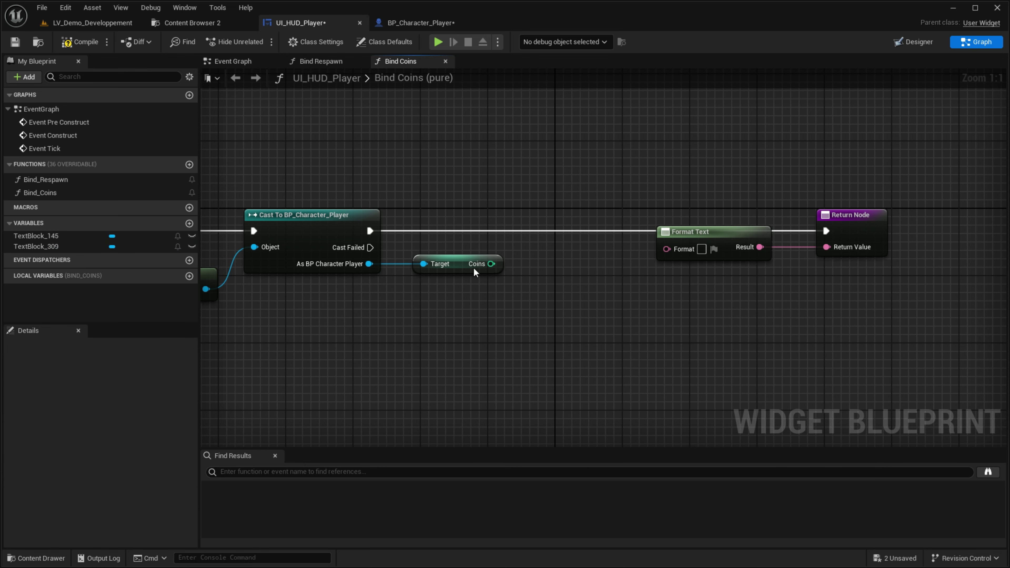
Set the Format Text pattern to {Coins}$.
{"action": "left_click", "coordinate": [706, 225]}
{"action": "type", "text": "{"}
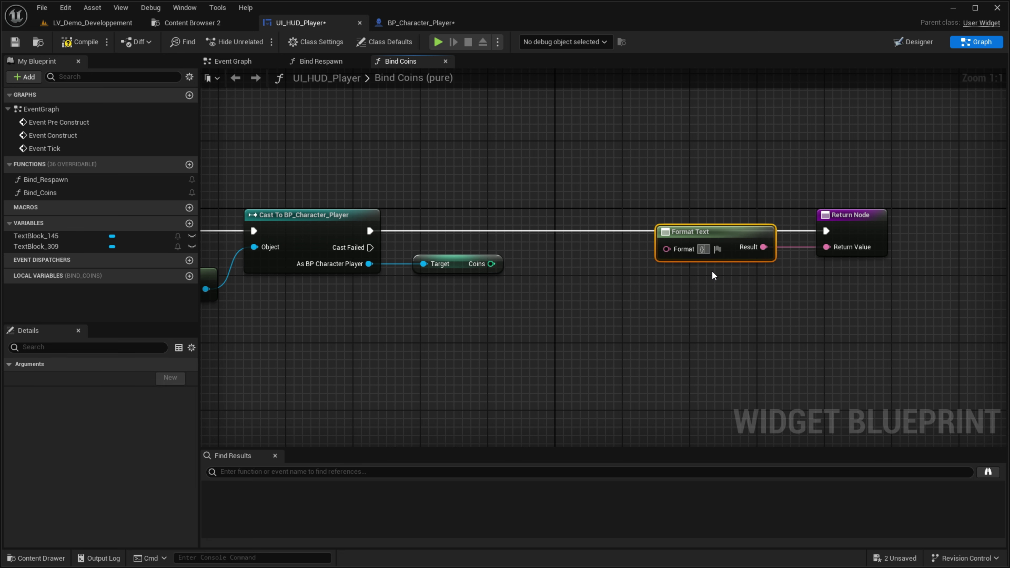
{"action": "type", "text": "Coins"}
{"action": "key", "text": "Return"}
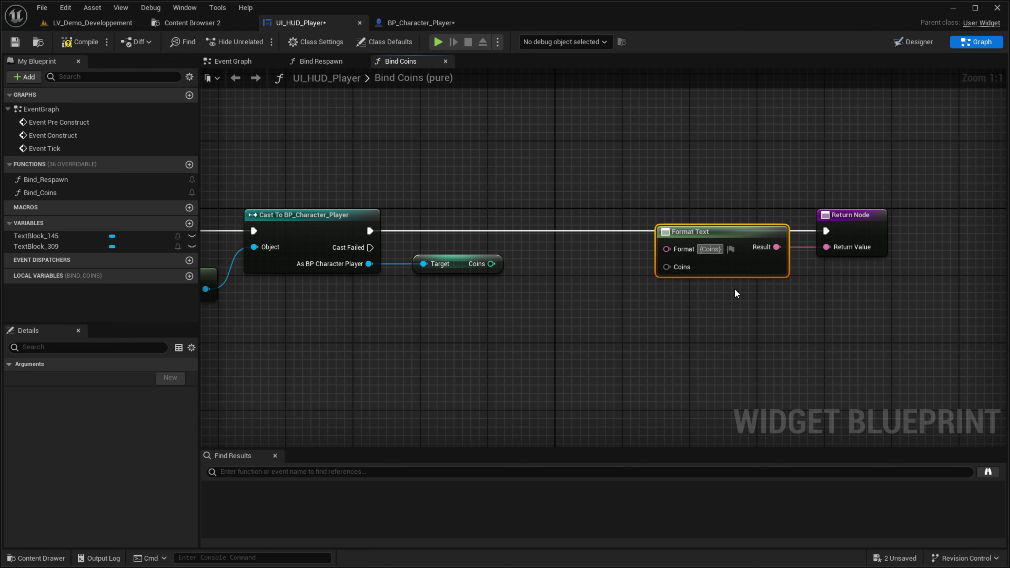
{"action": "type", "text": "$"}
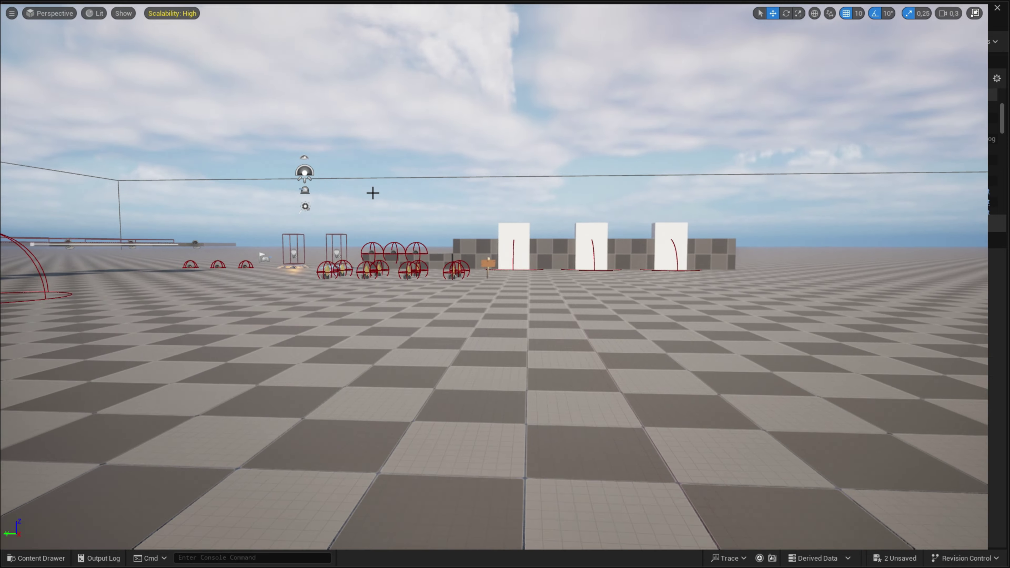
Play-test, running the character with W and D to collect coins up to 24$ and hit a mine.
{"action": "key", "text": "alt+p"}
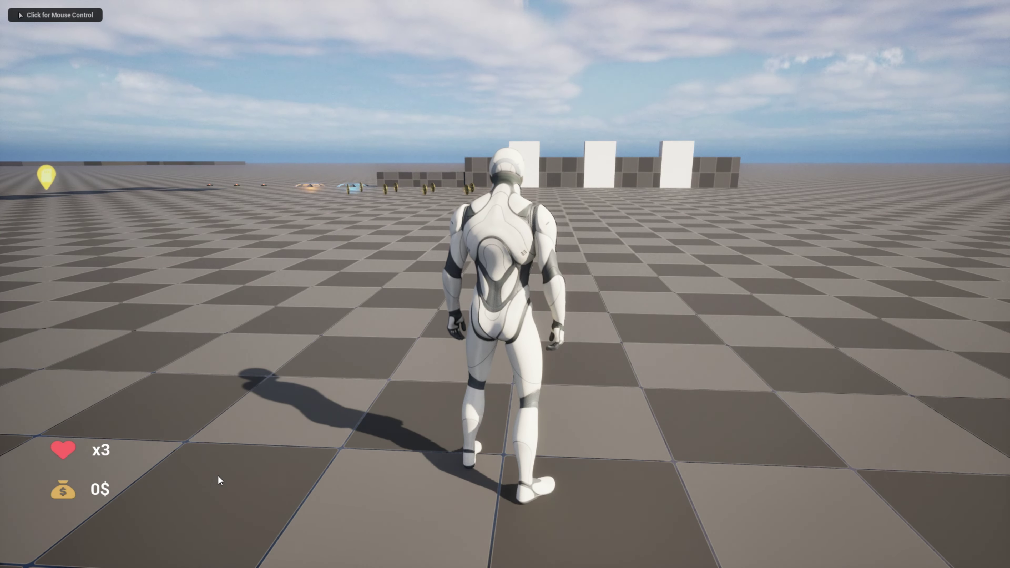
{"action": "left_click", "coordinate": [220, 480]}
{"action": "key", "text": "w"}
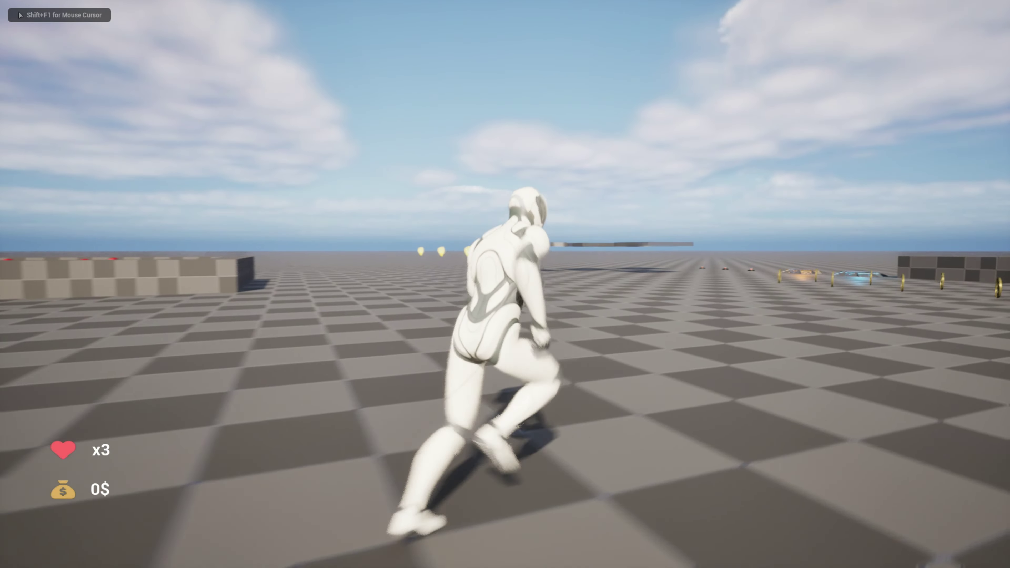
{"action": "key", "text": "d"}
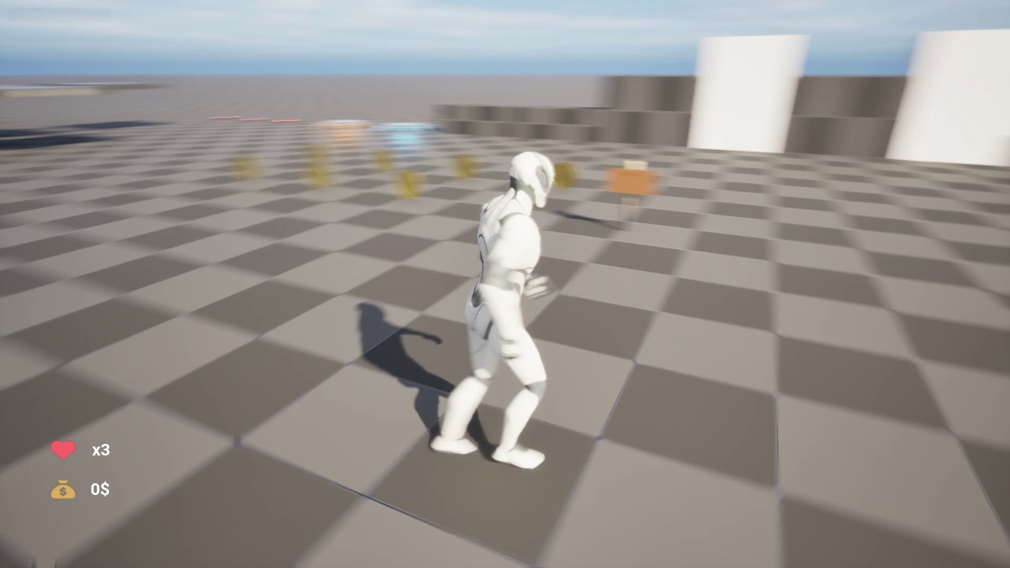
{"action": "key", "text": "d"}
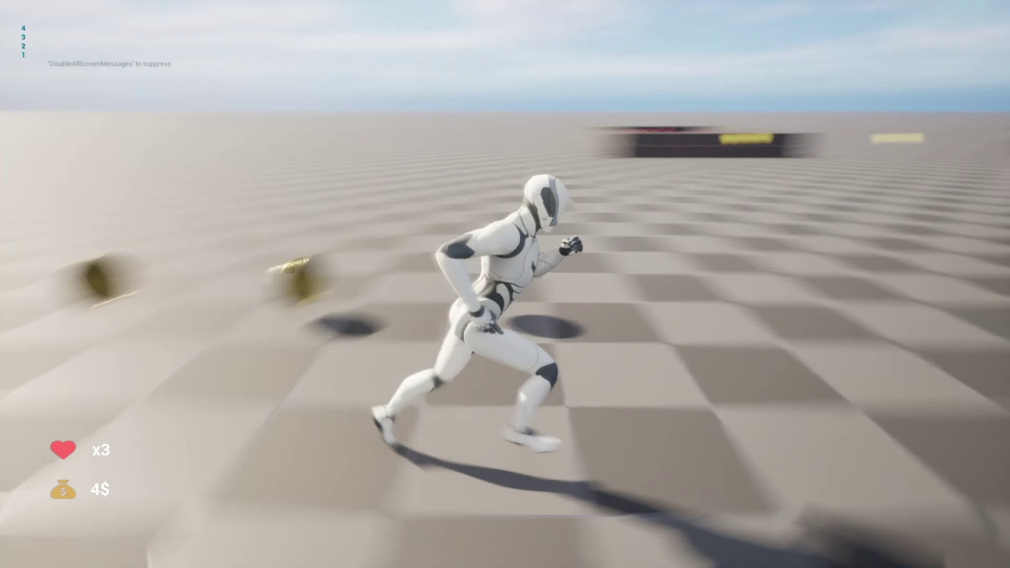
{"action": "key", "text": "w"}
{"action": "key", "text": "d"}
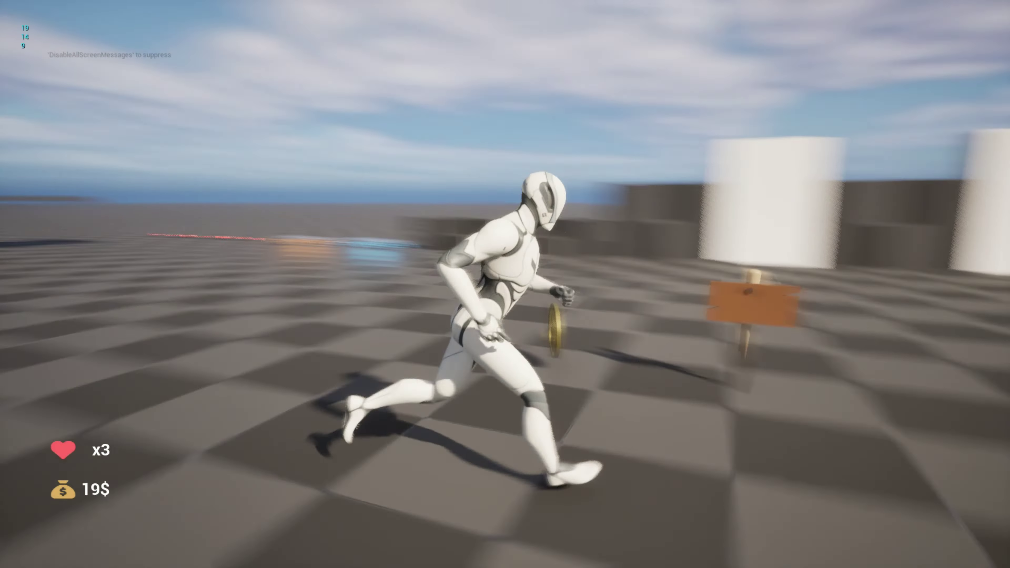
{"action": "key", "text": "w"}
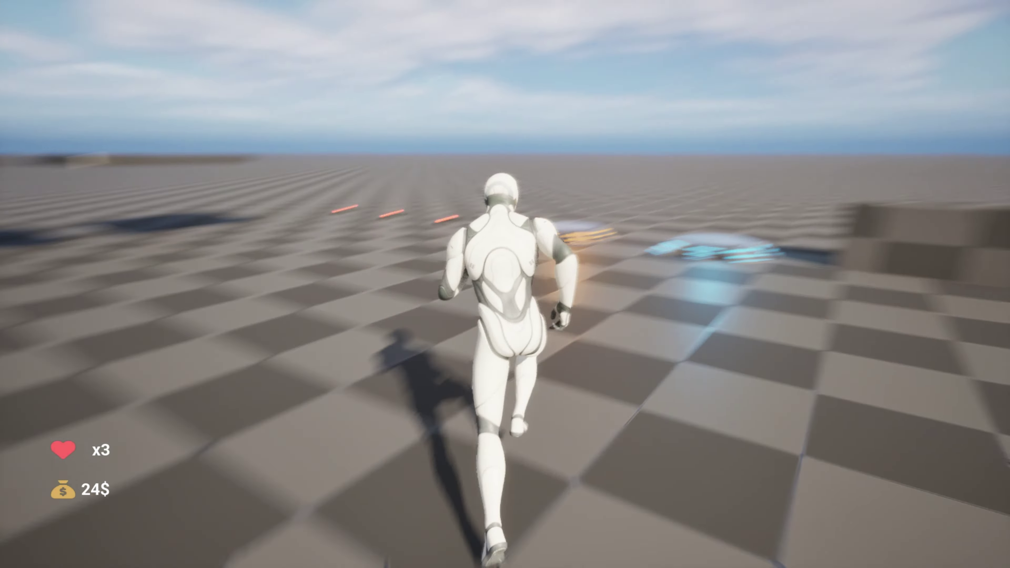
{"action": "key", "text": "d"}
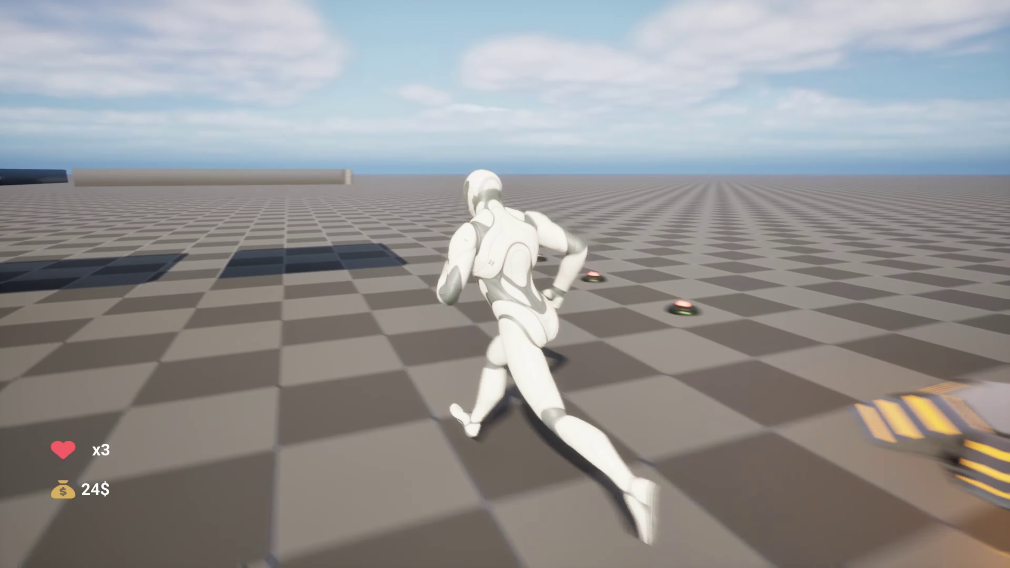
{"action": "key", "text": "w"}
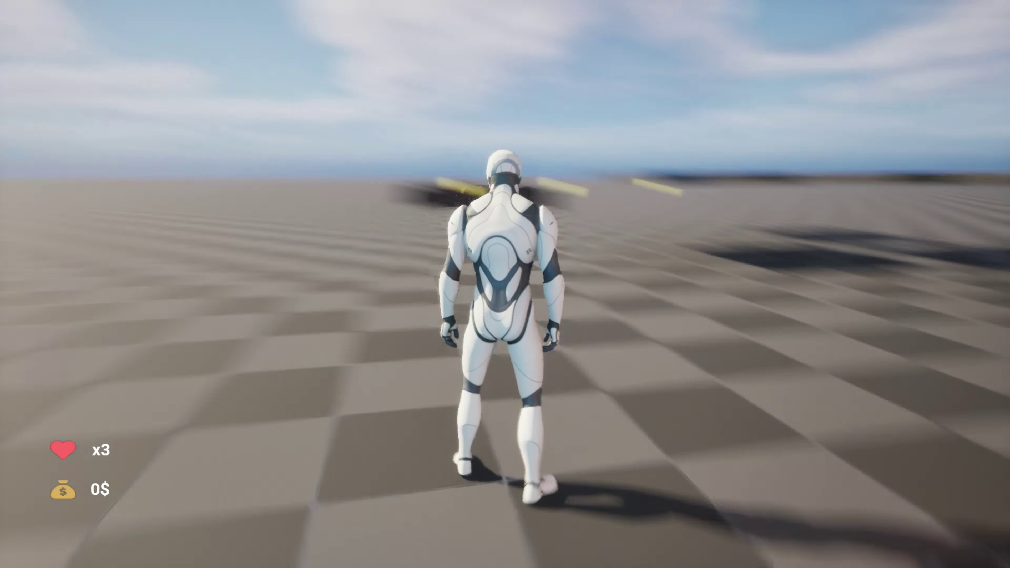
Stop the play session, close the UI_HUD_Player tab and zoom out in the level viewport.
{"action": "key", "text": "F11"}
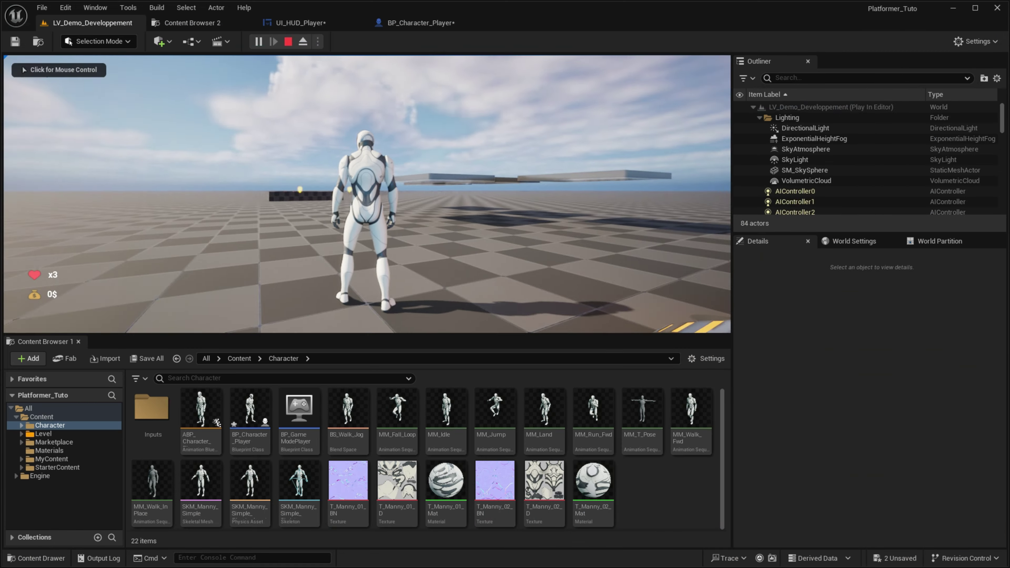
{"action": "key", "text": "Escape"}
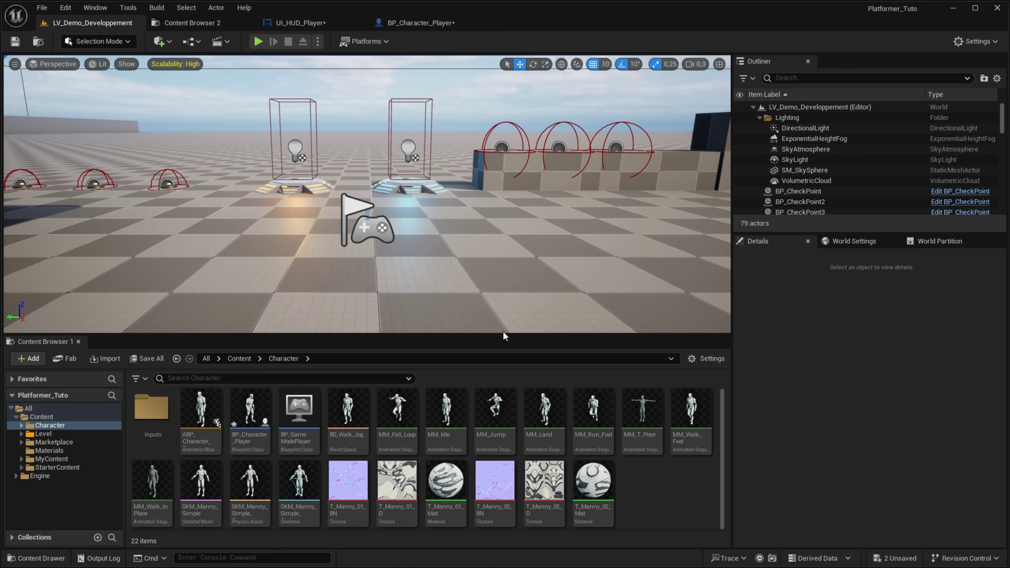
{"action": "left_click", "coordinate": [409, 24]}
{"action": "left_click", "coordinate": [360, 23]}
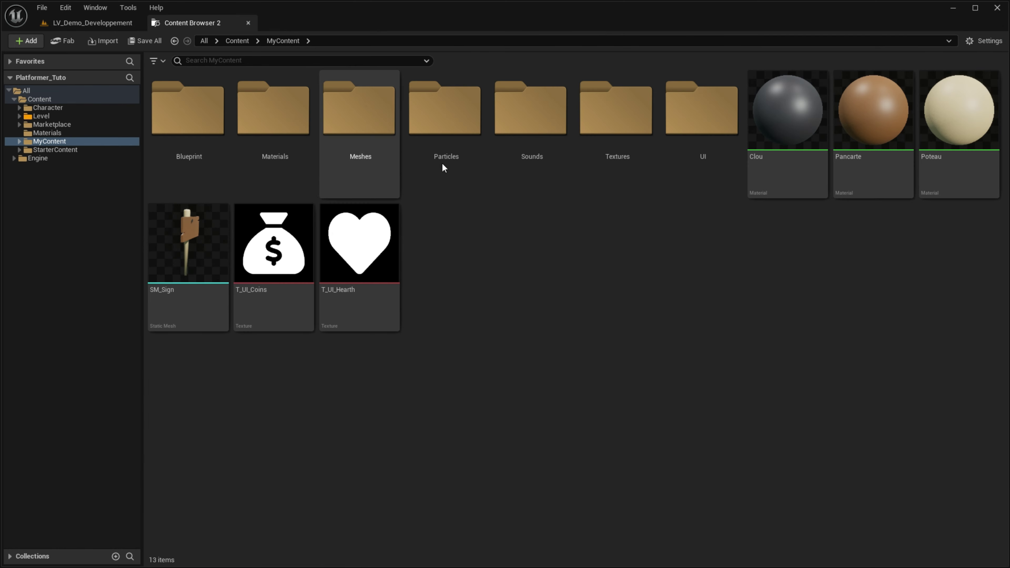
{"action": "left_click", "coordinate": [59, 24]}
{"action": "right_click_drag", "start_coordinate": [366, 191], "coordinate": [358, 223]}
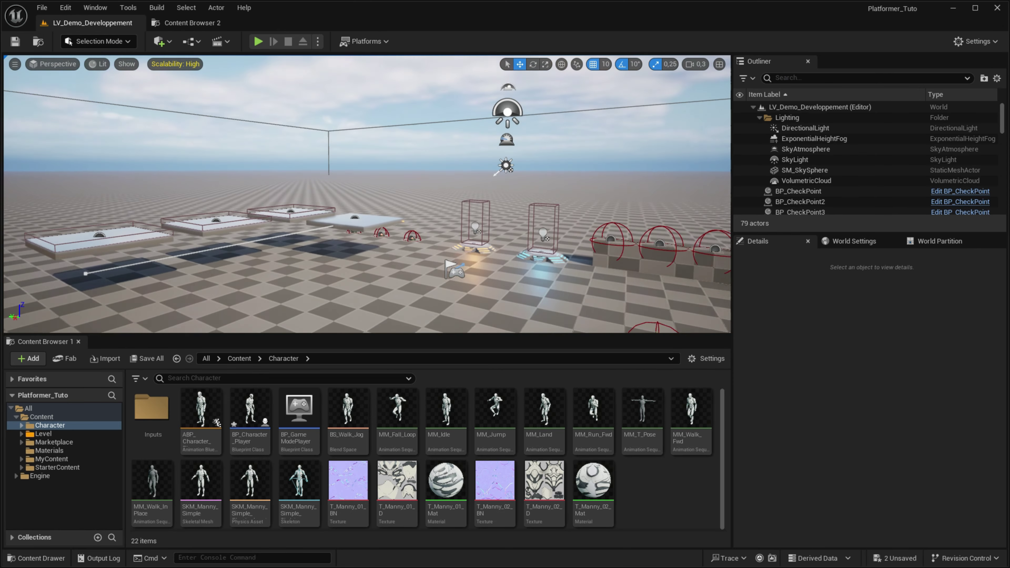